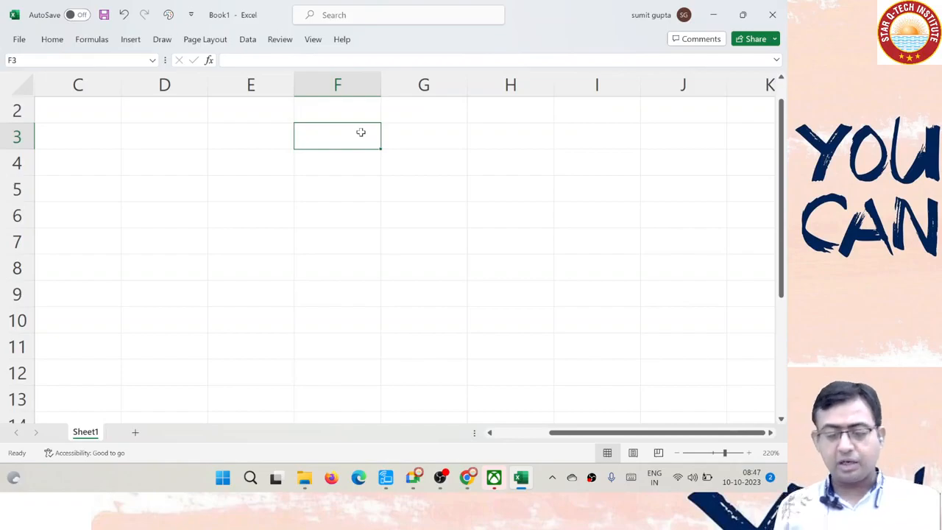
key("shift+Down")
key("shift+Down")
key("shift+Down")
key("shift+Down")
key("shift+Down")
key("shift+Down")
key("shift+Down")
key("shift+Down")
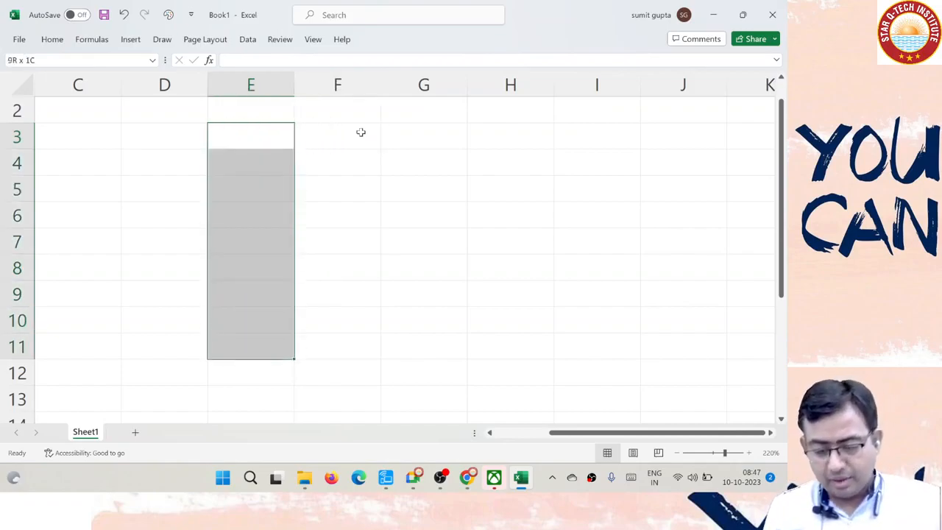
key("shift+Right")
key("shift+Right")
key("shift+Right")
key("shift+Right")
key("shift+Right")
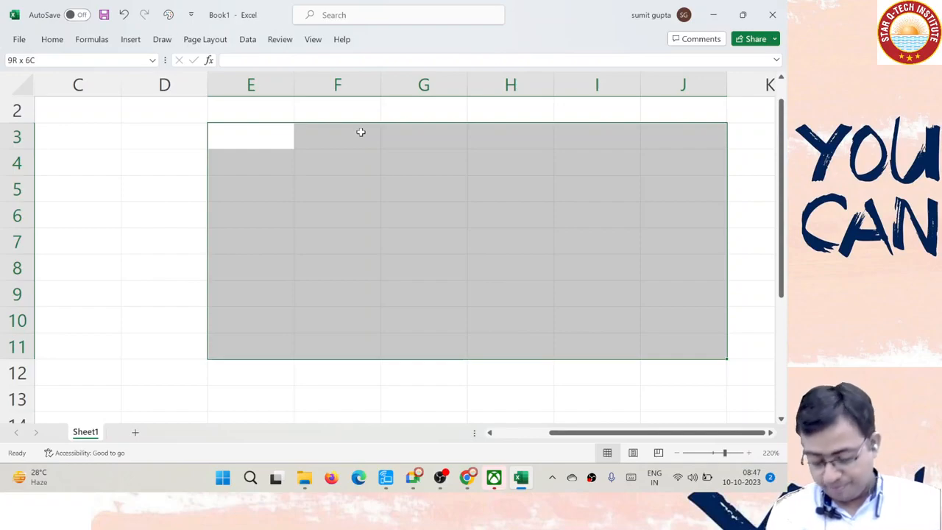
key("Right")
key("Down")
key("Left")
key("Up")
key("Right")
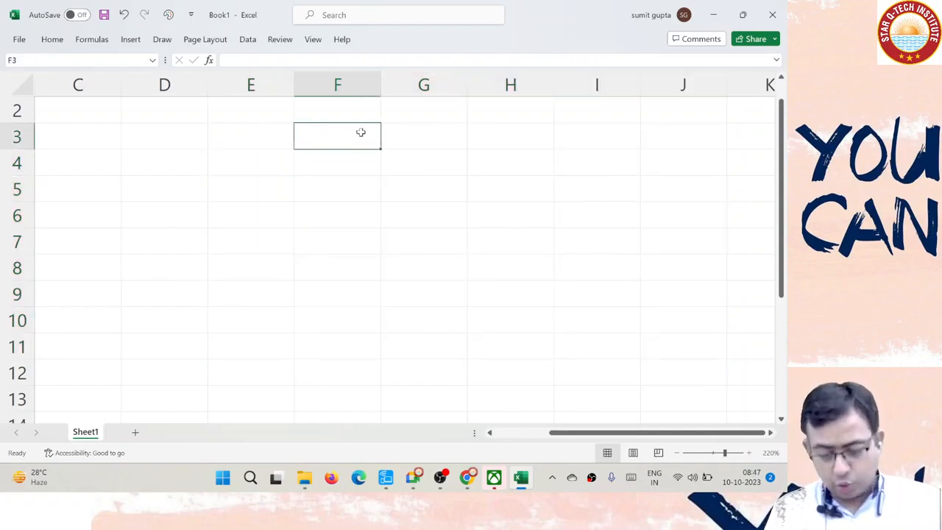
Make D4 the active cell for the first column header.
key("Left")
key("Down")
key("Left")
type("Ra")
key("BackSpace")
key("Escape")
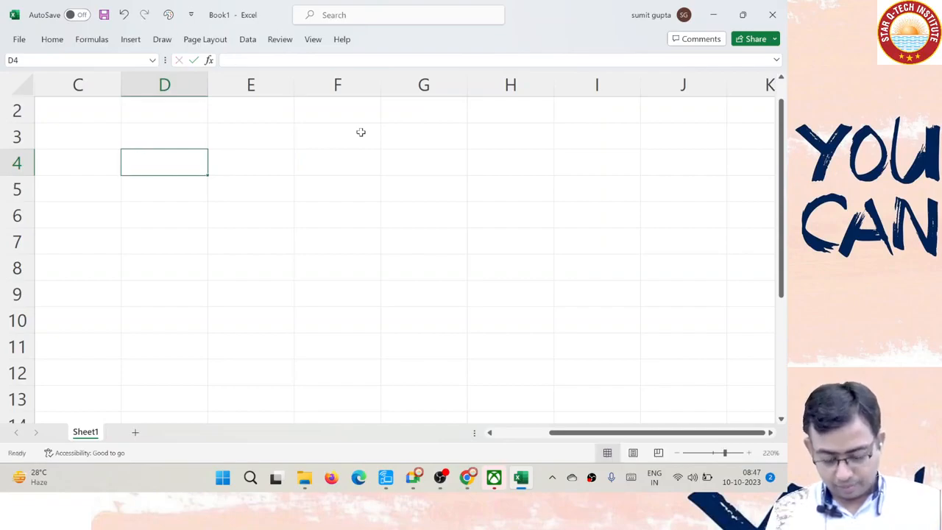
type("Rolli")
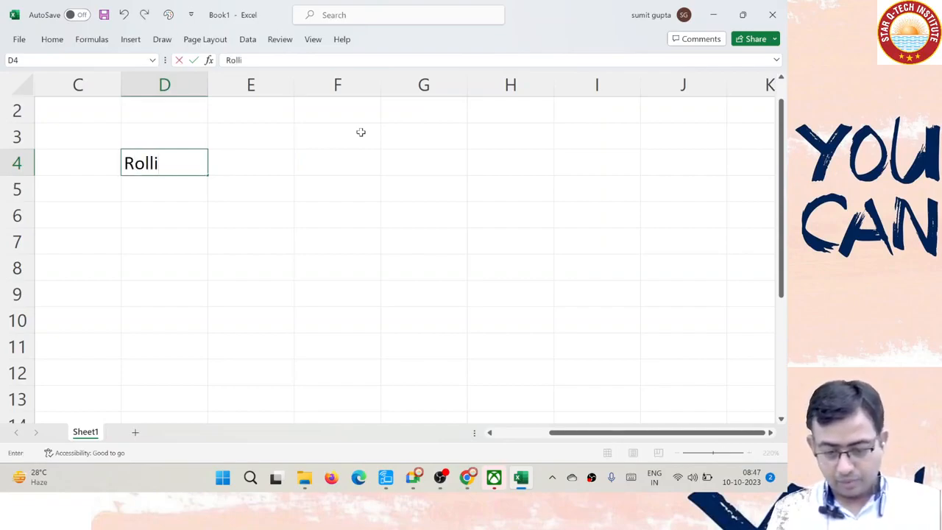
key("Escape")
Enter the headers Math, SST and Roll no in cells D4, E4 and F4.
type("Math")
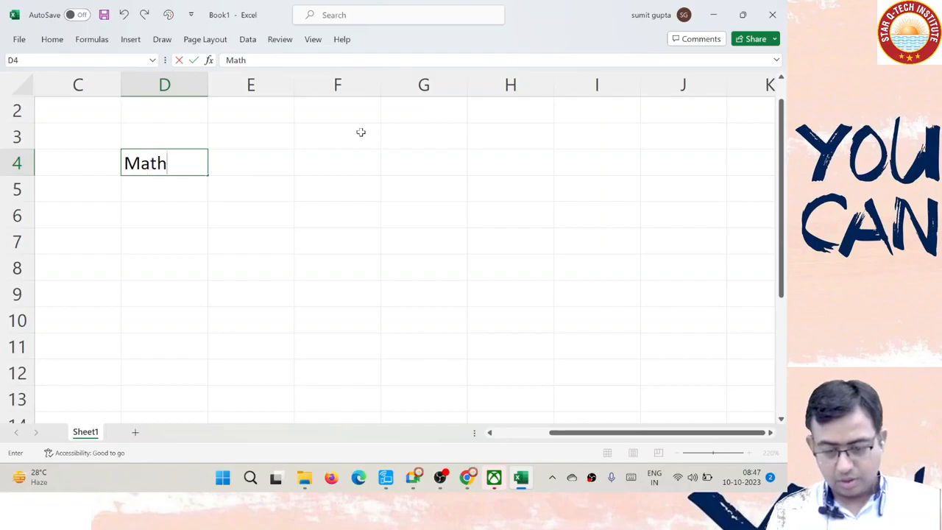
key("Tab")
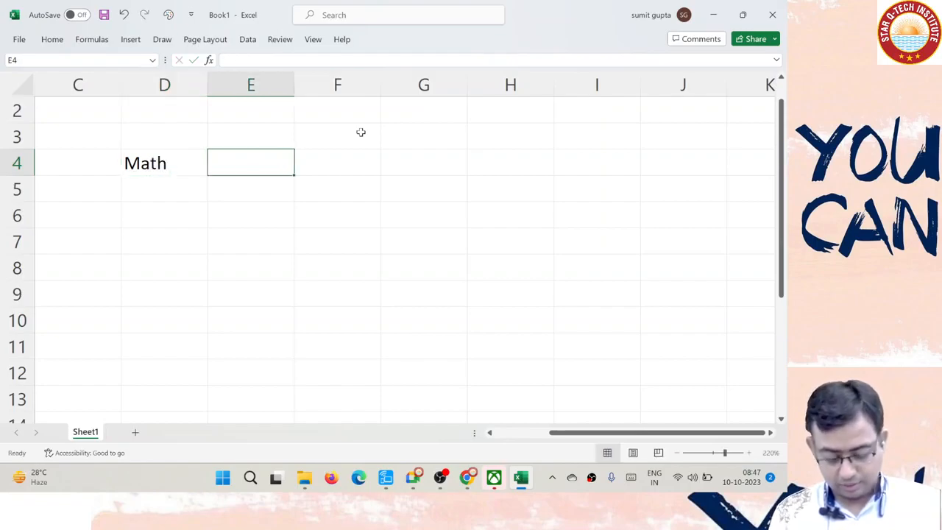
type("SST")
key("Tab")
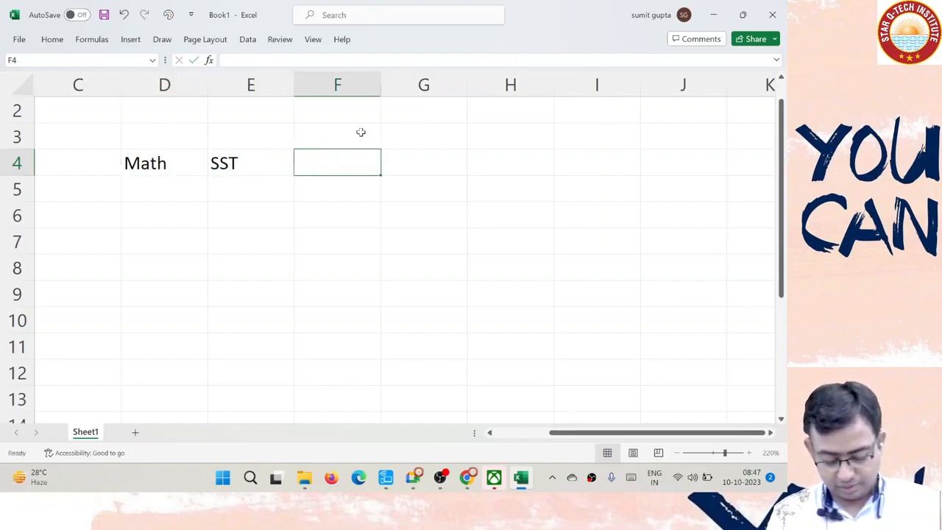
type("Roll no")
key("Tab")
Switch to the Google Meet window, admit the waiting participant and return to the Excel workbook.
key("alt+Tab")
key("Tab")
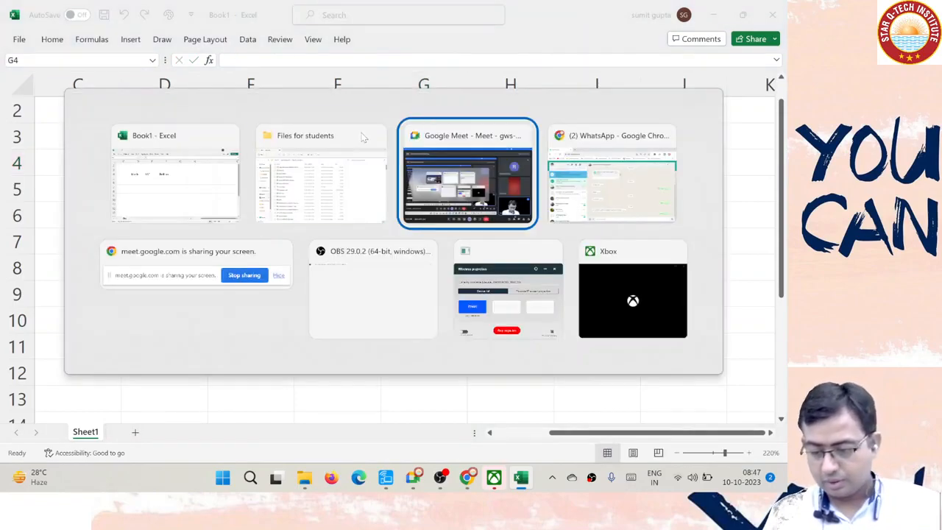
left_click(707, 392)
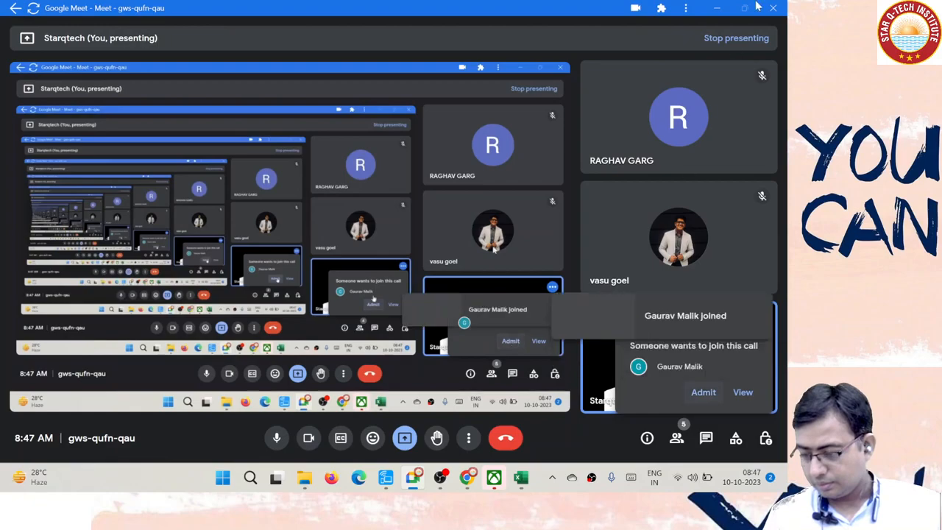
left_click(718, 8)
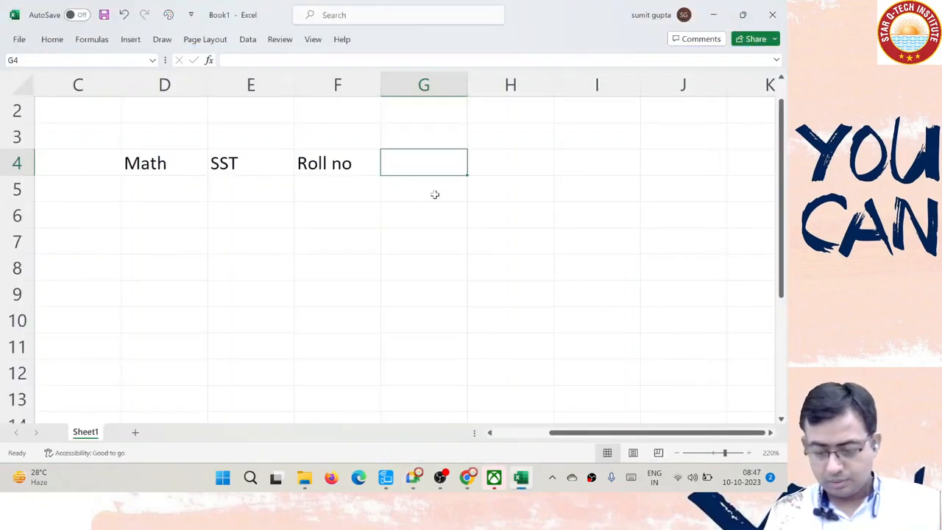
Enter the headers Eng in G4 and Hindi in H4.
type("ENg")
key("BackSpace")
key("BackSpace")
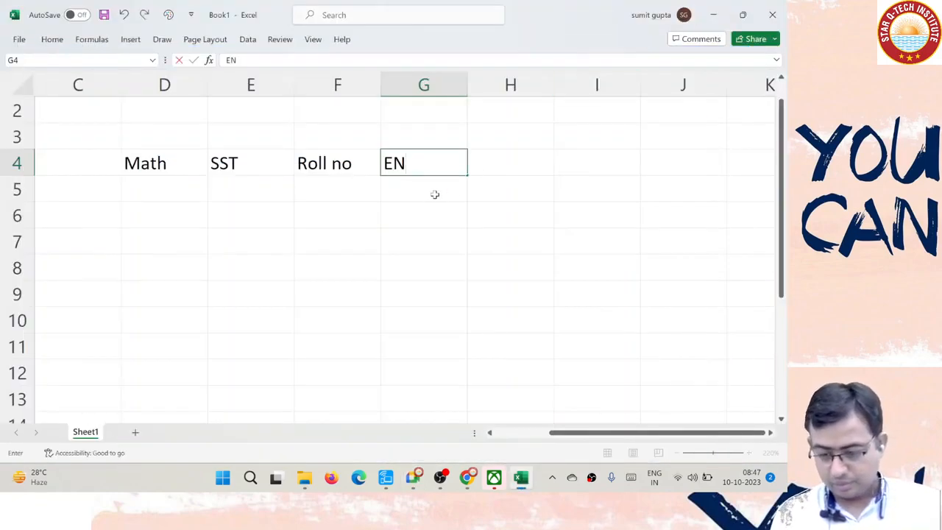
type("ng")
key("Tab")
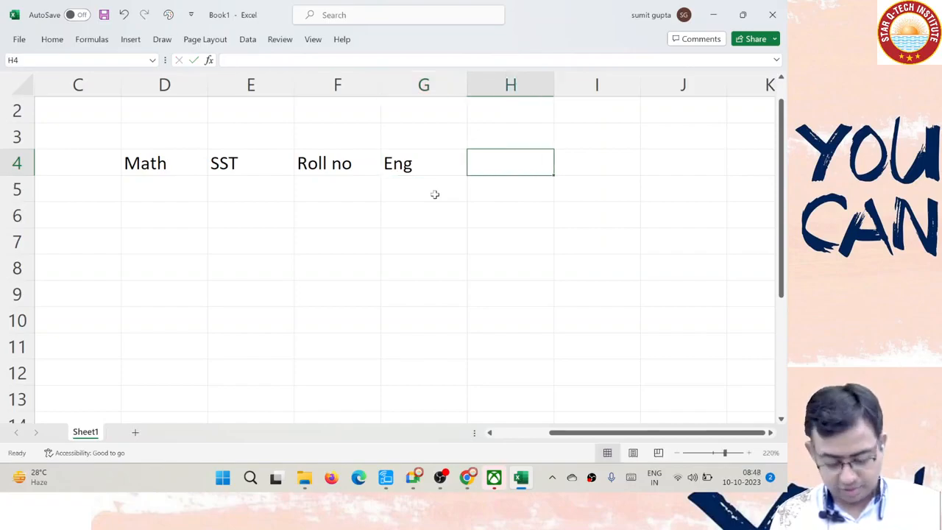
type("Hindi")
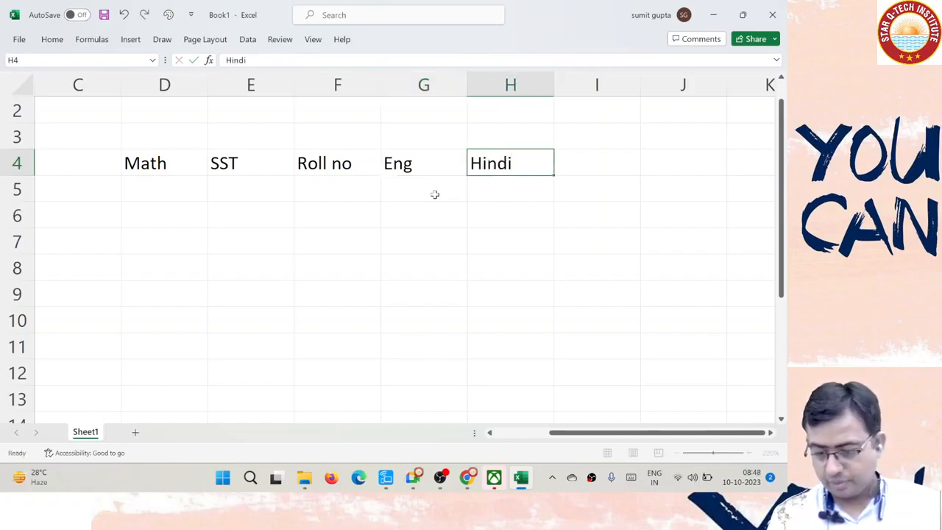
AutoFit the column widths to the header cells D4:H4.
key("Left")
key("Left")
key("Left")
key("Left")
key("shift+Right")
key("shift+Right")
key("shift+Right")
key("shift+Right")
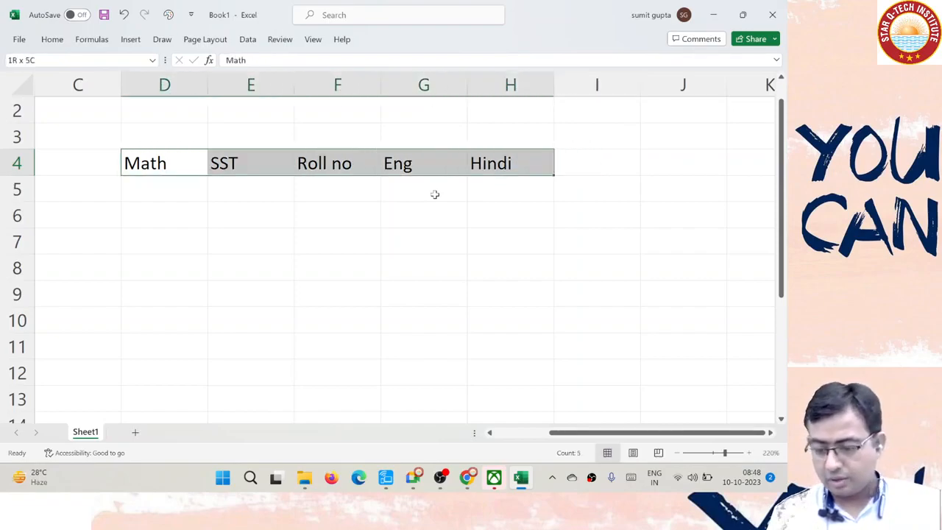
key("h")
key("o")
key("i")
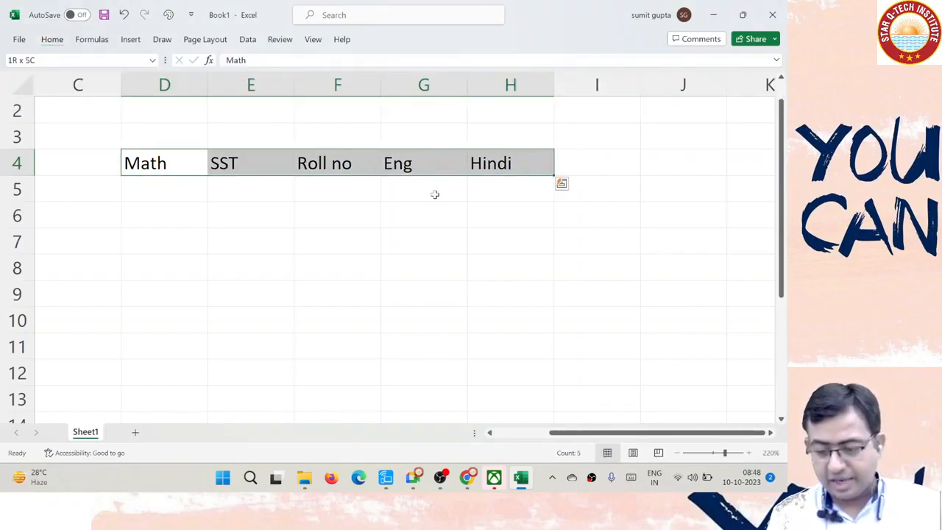
key("alt")
key("h")
key("o")
key("i")
Enter the labels Match in cell I2 and INDEX in cell J2.
key("Up")
key("Up")
key("Right")
key("Right")
key("Right")
key("Right")
key("Right")
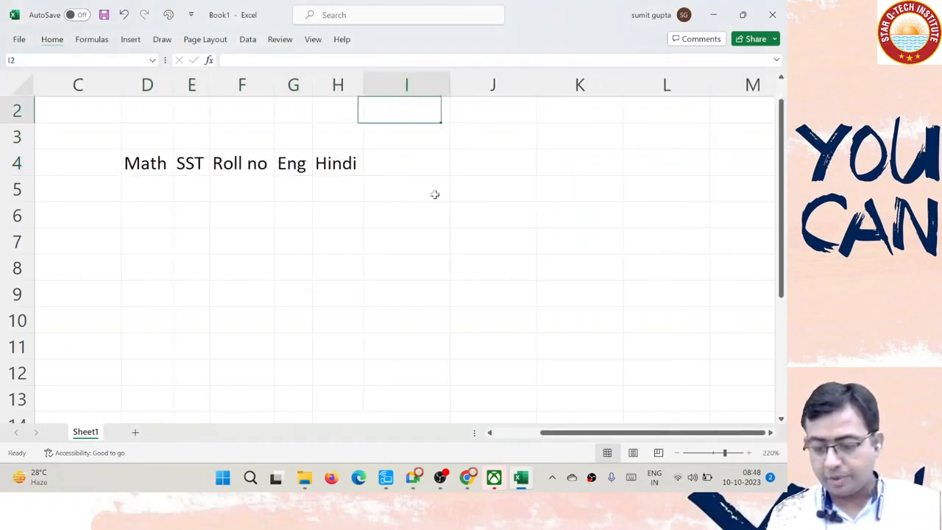
type("MAtch")
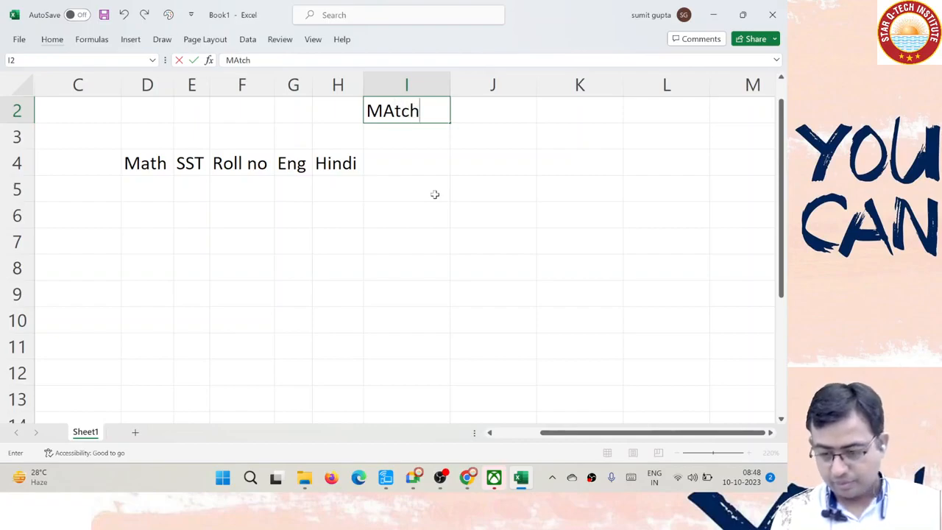
key("Tab")
type("INDE")
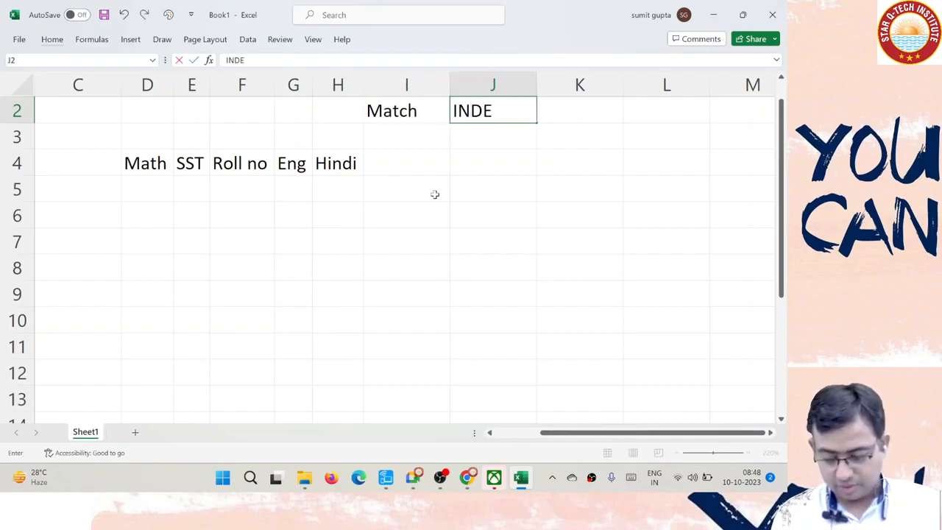
type("X")
Enter the formula =RANDBETWEEN(20,99) in cell D5 under the Math header.
key("Left")
key("Left")
key("Left")
key("Left")
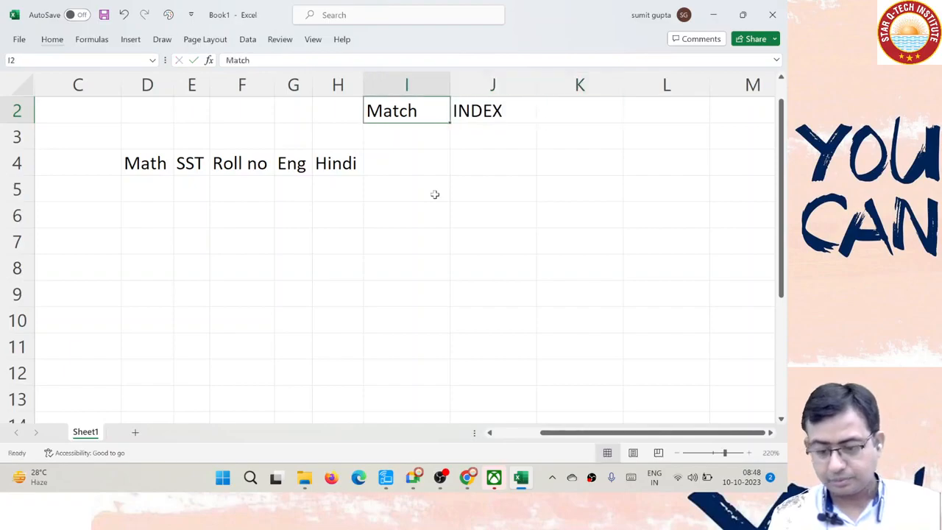
key("Down")
key("Down")
key("Down")
key("Left")
key("Left")
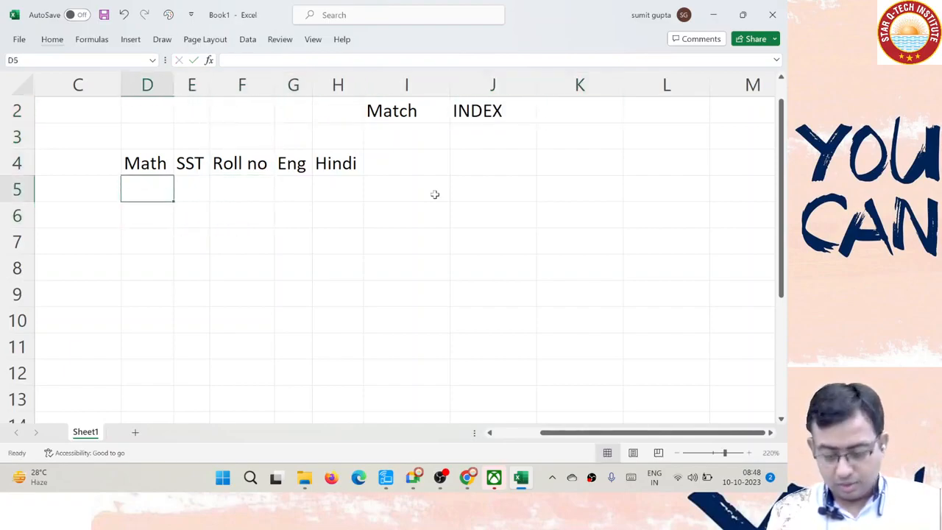
type("=ran")
key("Down")
key("Down")
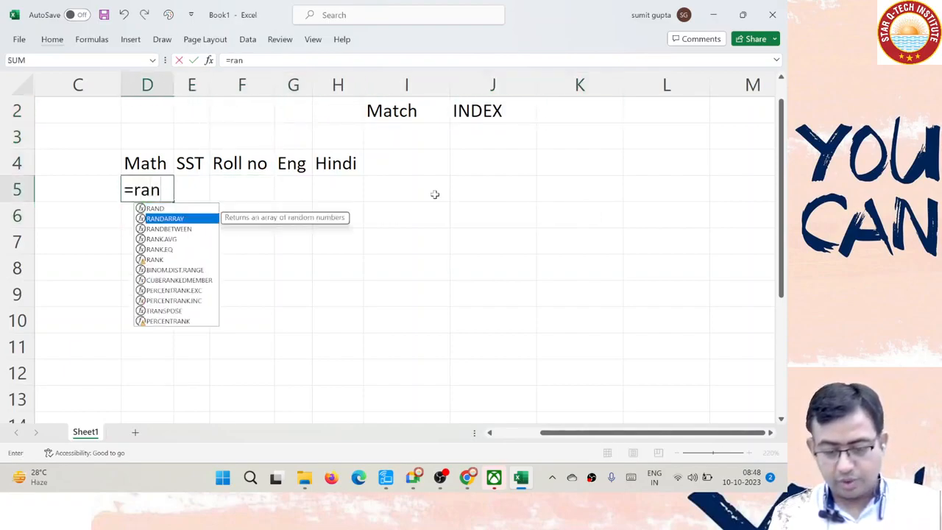
key("Tab")
type("2")
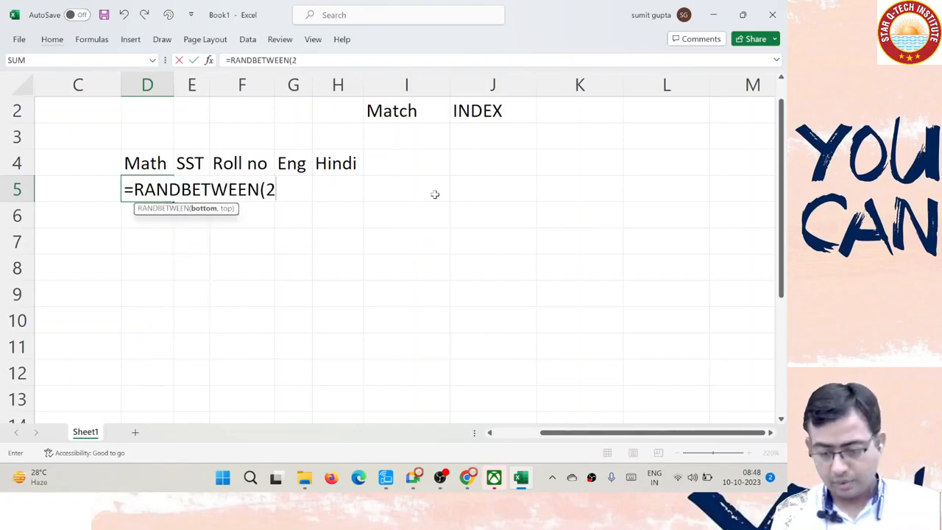
type("0,")
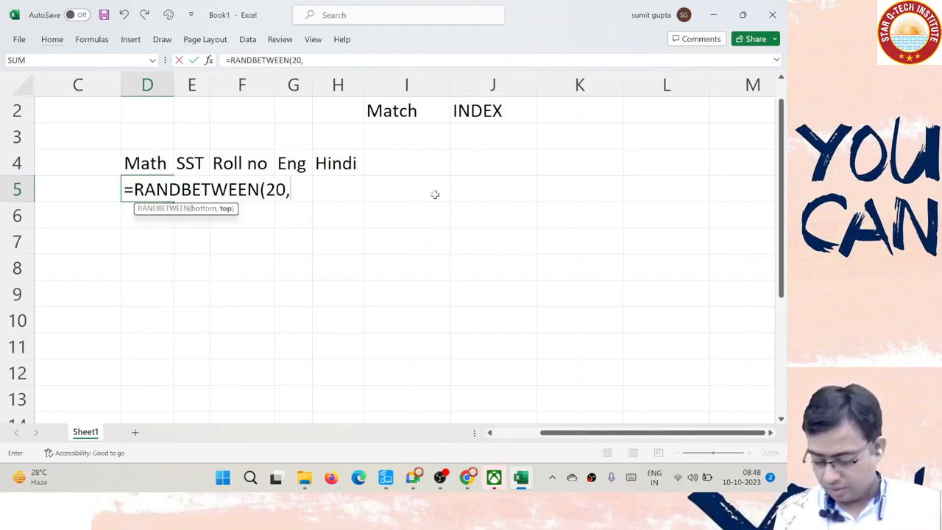
type("99")
key("Return")
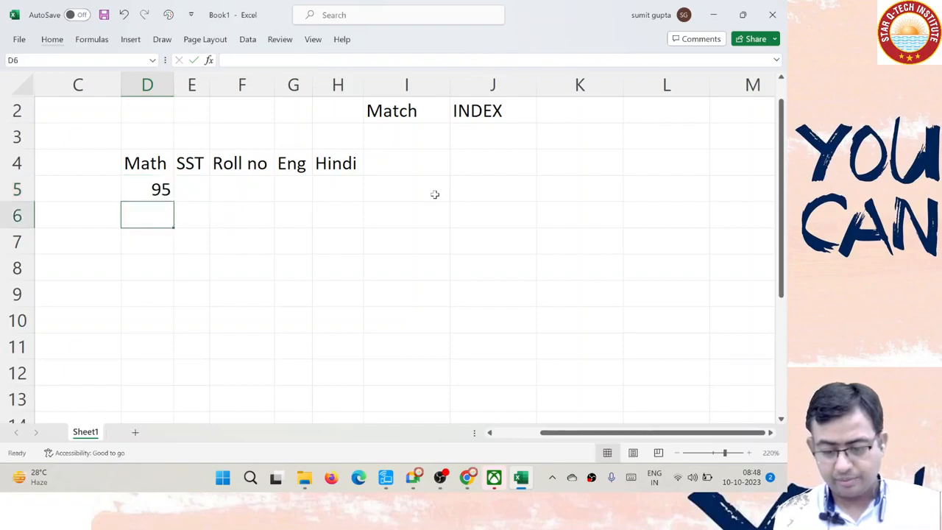
Fill the RANDBETWEEN formula from D5 across the range D5:H11.
key("Up")
key("shift+Right")
key("shift+Right")
key("shift+Right")
key("shift+Right")
key("shift+Down")
key("shift+Down")
key("shift+Down")
key("shift+Down")
key("shift+Down")
key("shift+Down")
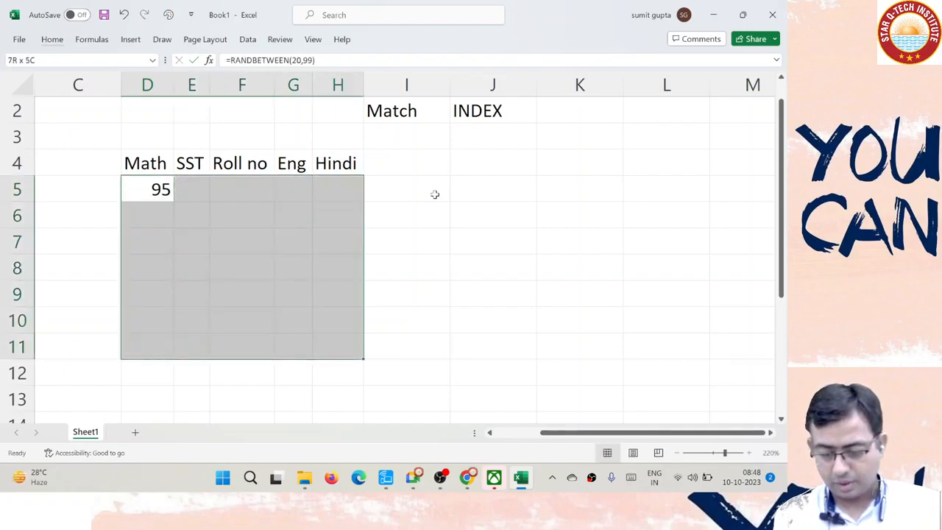
key("ctrl+v")
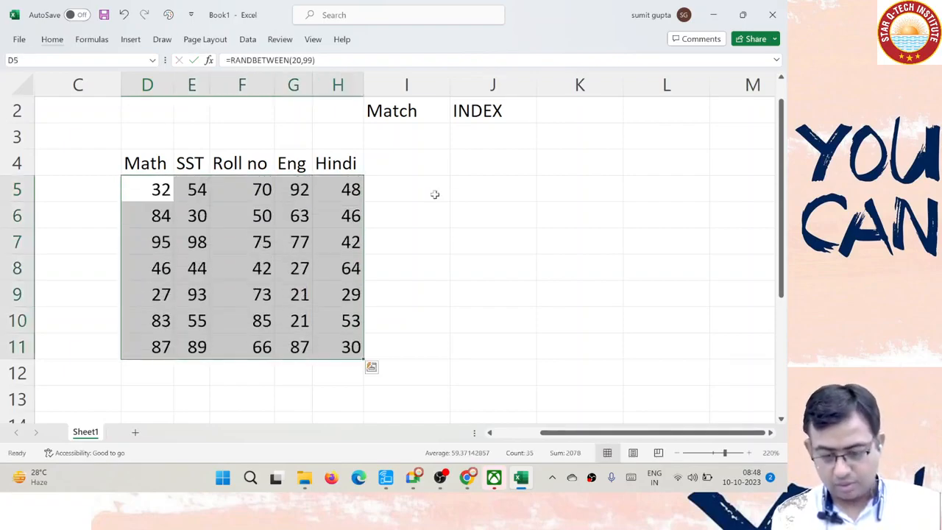
Convert the random-number formulas in D5:H11 to fixed values by pasting them back as values.
key("ctrl+c")
key("Up")
key("Down")
key("Menu")
key("s")
key("v")
Clear the random numbers from the Roll no column, cells F5:F11.
key("Right")
key("Right")
key("ctrl+shift+Down")
key("Delete")
Enter 101 in F5 and the formula =F5+1 in F6 of the Roll no column.
key("Down")
key("Up")
type("101")
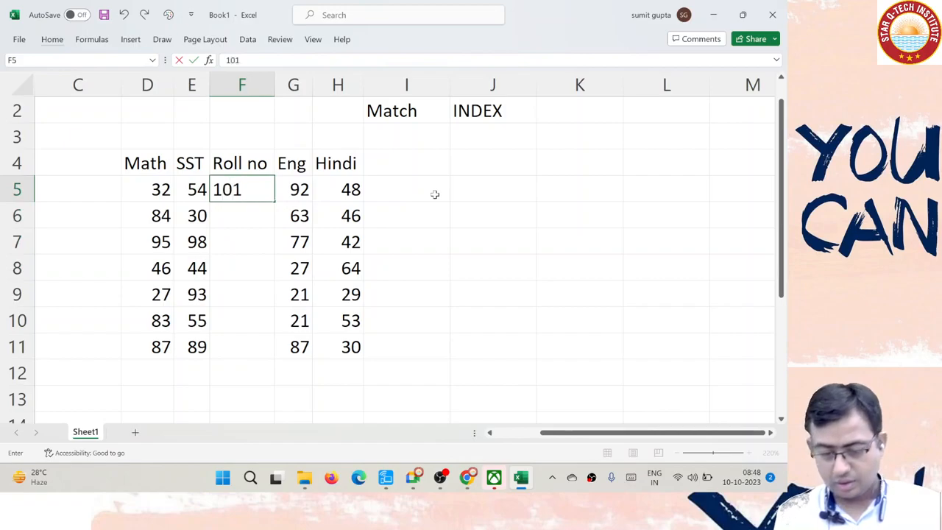
key("Return")
type("=")
key("Up")
type("+1")
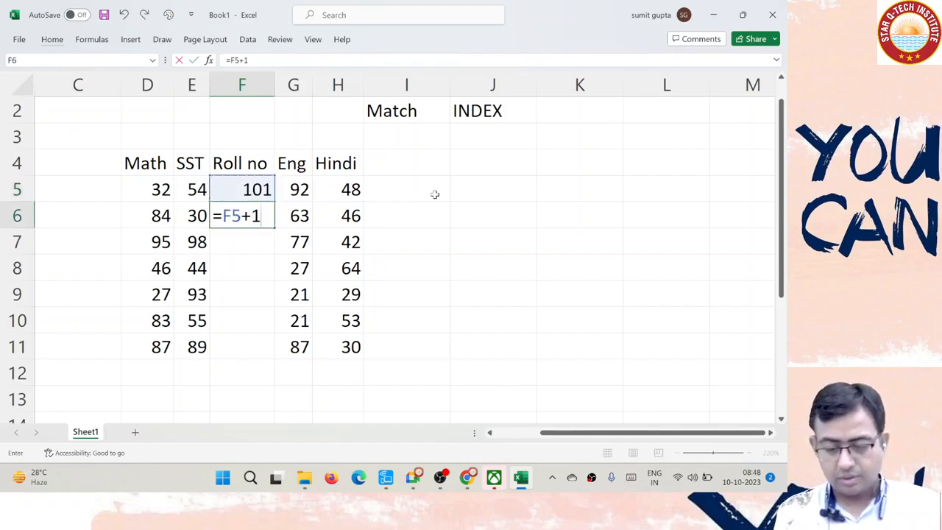
key("Return")
Fill the roll number formula from F6 down to F11.
key("Up")
key("shift+Down")
key("shift+Down")
key("shift+Down")
key("shift+Down")
key("shift+Down")
key("shift+Down")
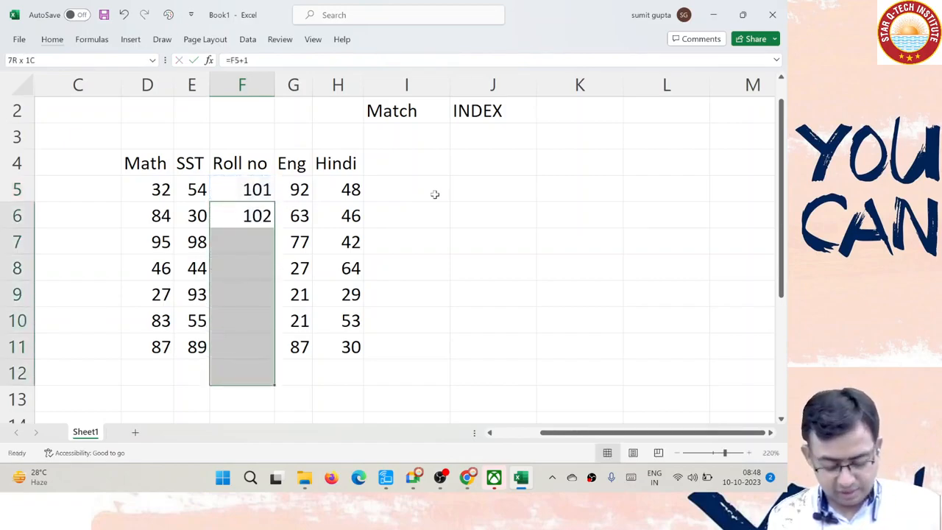
key("shift+Up")
key("ctrl+d")
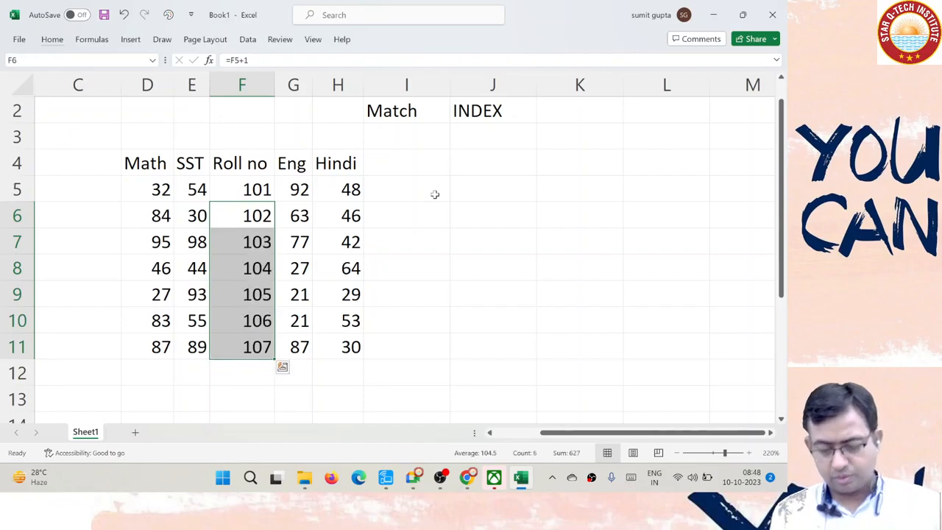
key("ctrl+c")
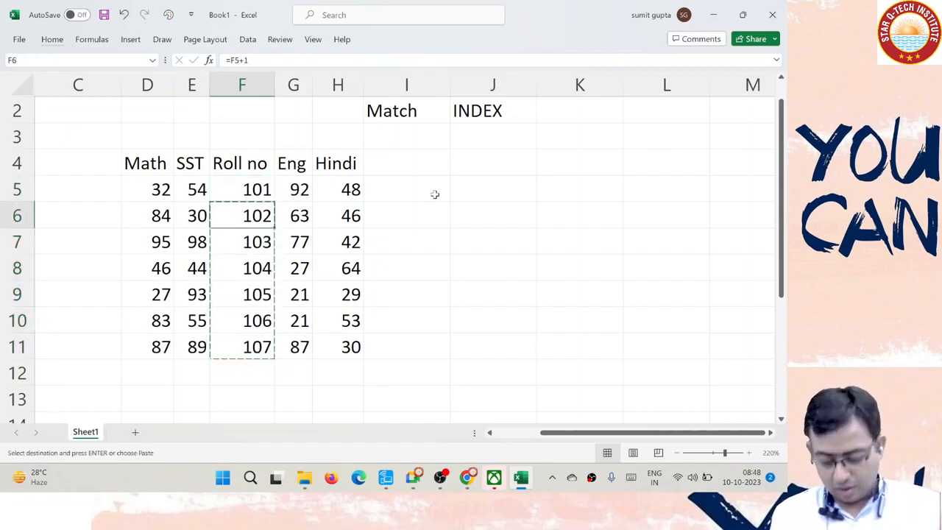
key("Escape")
key("Left")
key("Left")
key("Left")
key("Right")
key("Up")
key("shift+Right")
key("shift+Down")
key("shift+Down")
key("shift+Down")
key("shift+Down")
key("shift+Down")
key("Down")
key("Down")
key("Up")
key("Up")
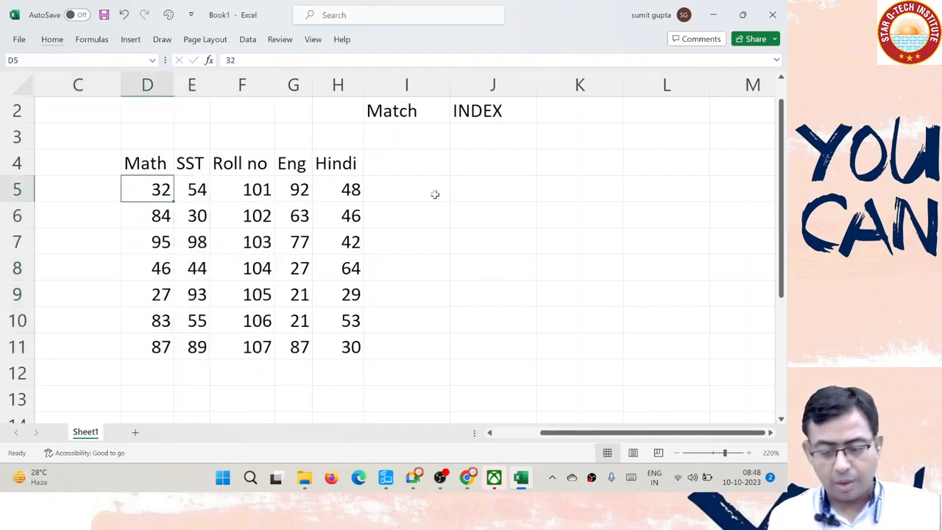
Make the table headers in D4:H4 bold.
key("Right")
key("Right")
key("Right")
key("Right")
key("Up")
key("shift+Left")
key("shift+Left")
key("shift+Left")
key("shift+Left")
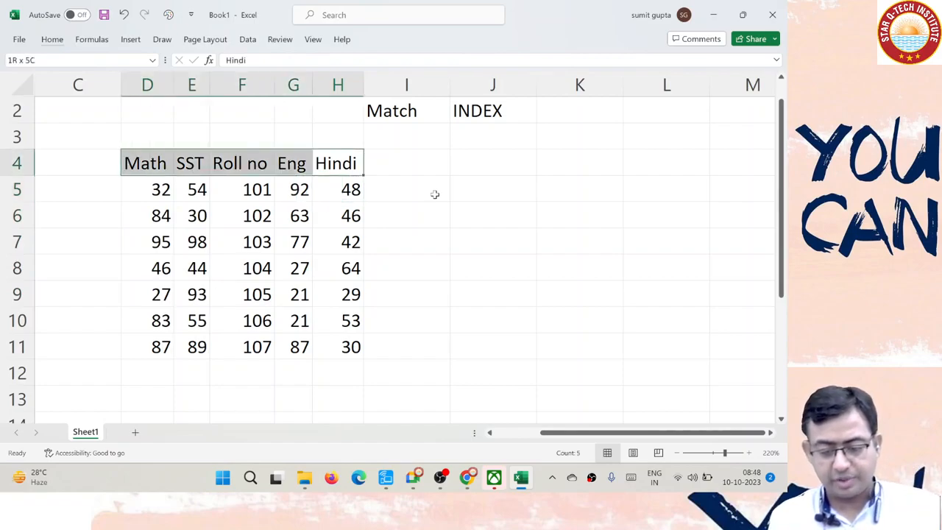
key("ctrl+b")
key("Right")
key("Right")
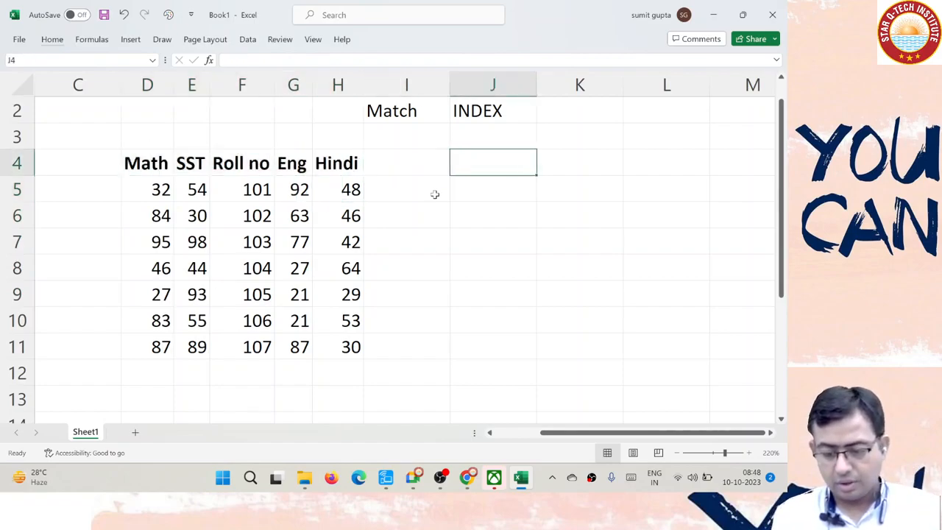
key("Down")
type("\"")
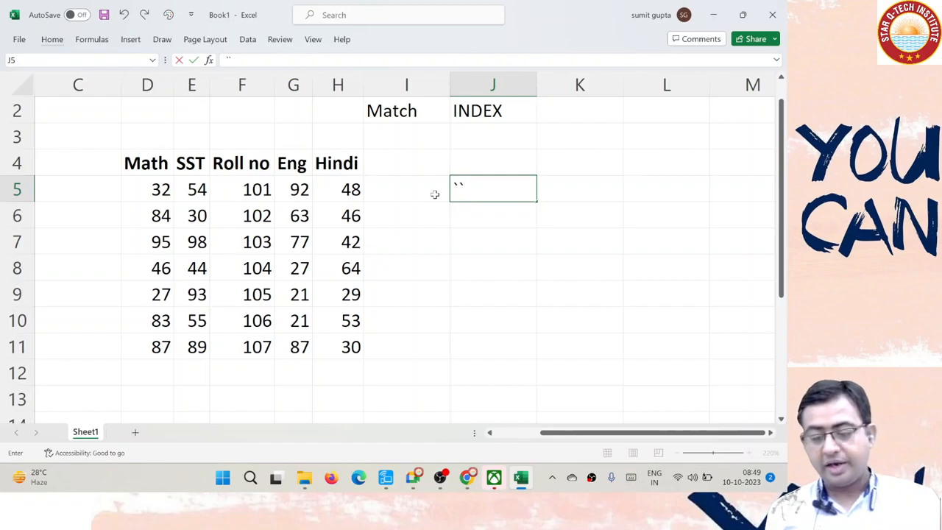
key("Escape")
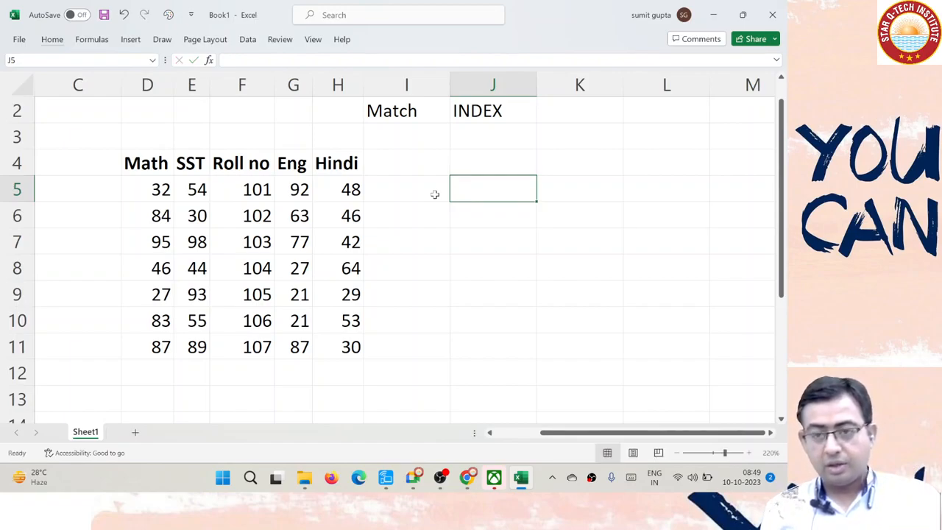
key("Left")
key("Left")
key("Left")
key("Left")
key("Left")
key("Right")
key("Right")
key("Right")
key("Right")
key("Right")
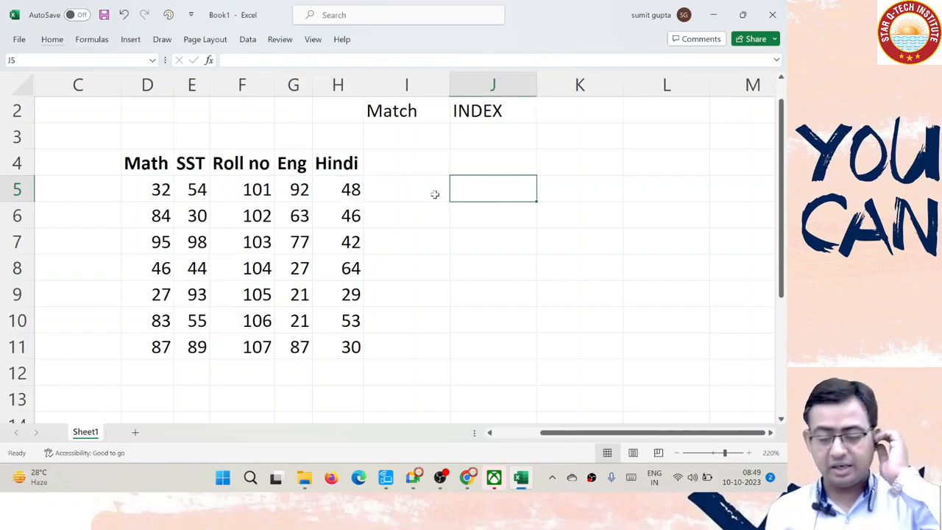
key("Left")
key("Left")
key("Left")
key("Left")
key("Up")
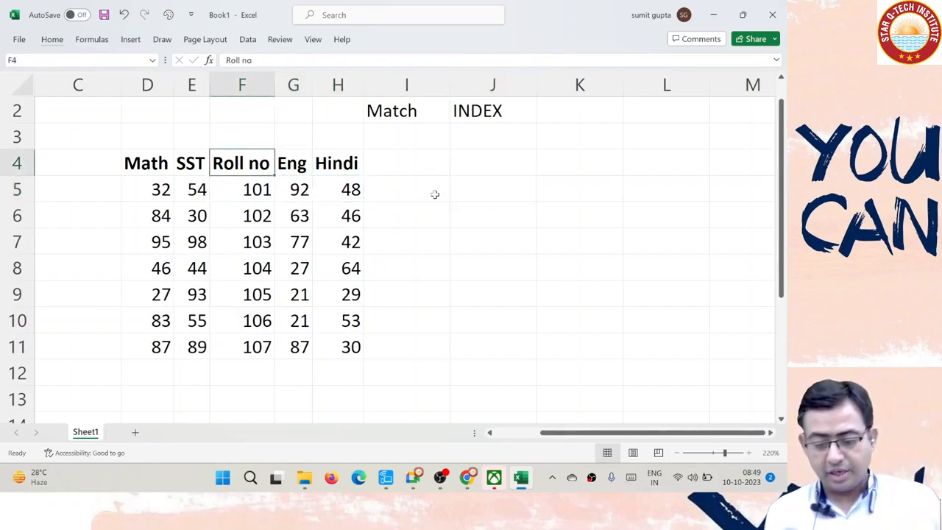
key("ctrl+shift+Down")
key("Right")
key("Right")
key("Right")
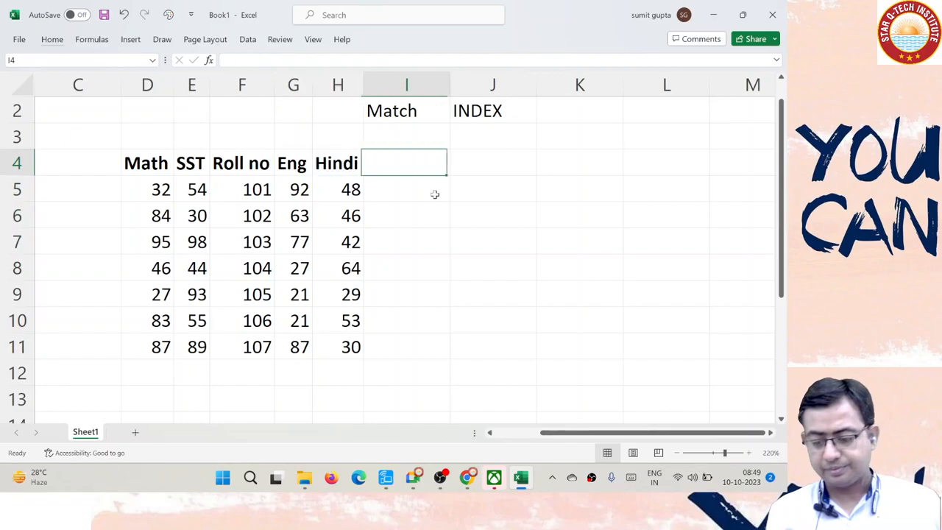
key("Down")
key("Right")
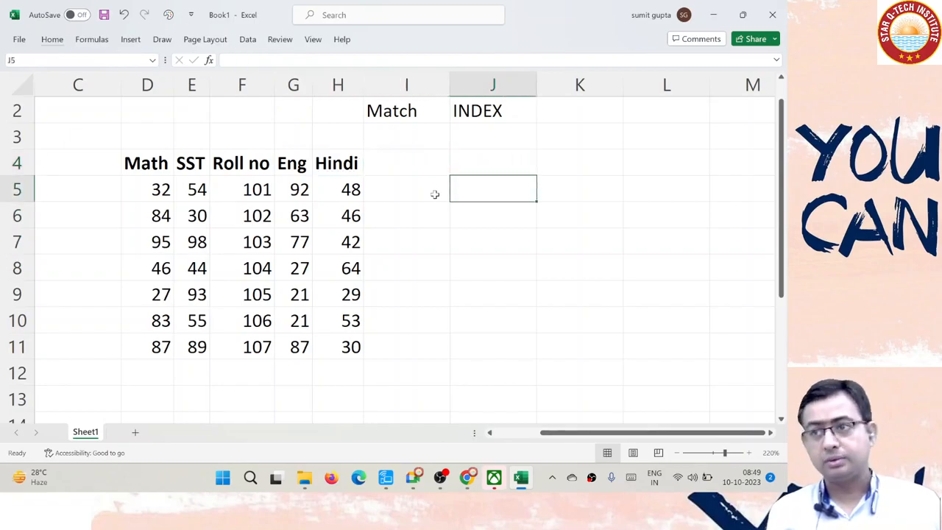
key("Right")
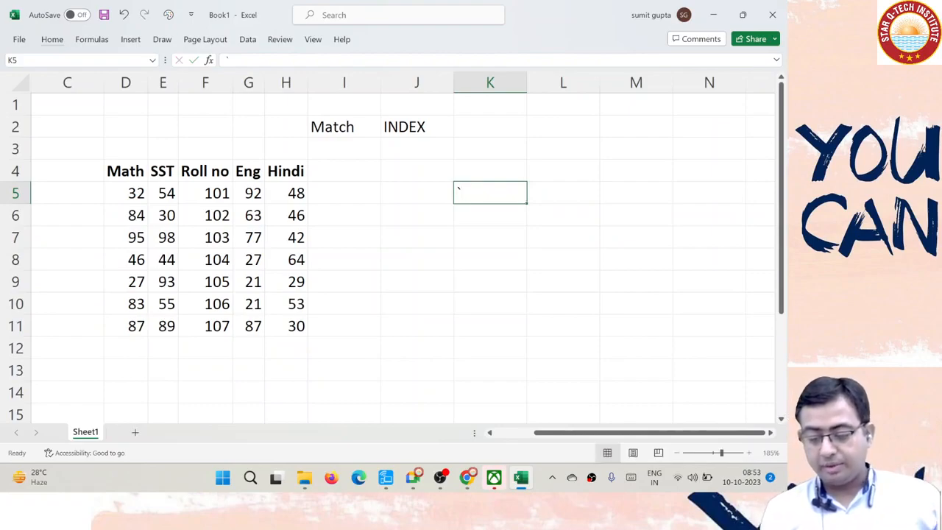
key("Down")
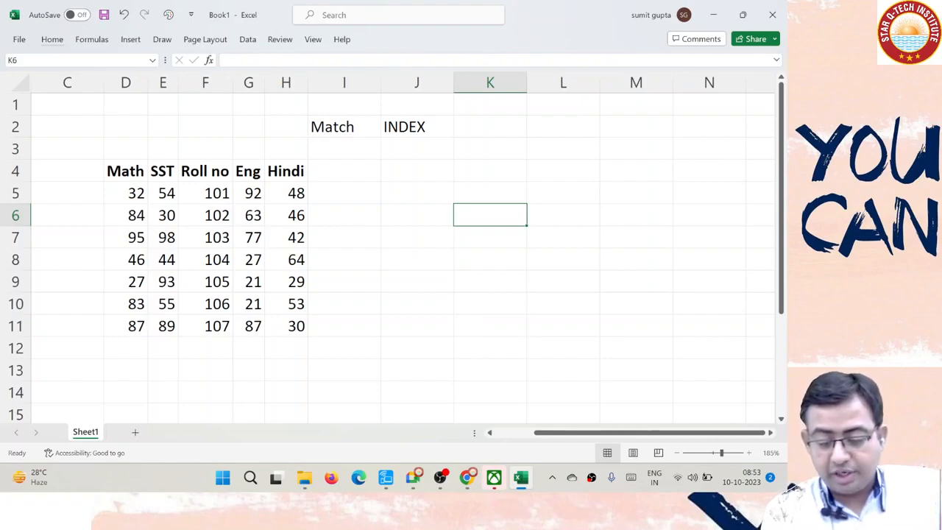
Draw an ink underline beneath roll number 103 and an ink circle around its Hindi mark in H7.
left_click_drag(204, 245, 219, 246)
left_click_drag(280, 234, 309, 232)
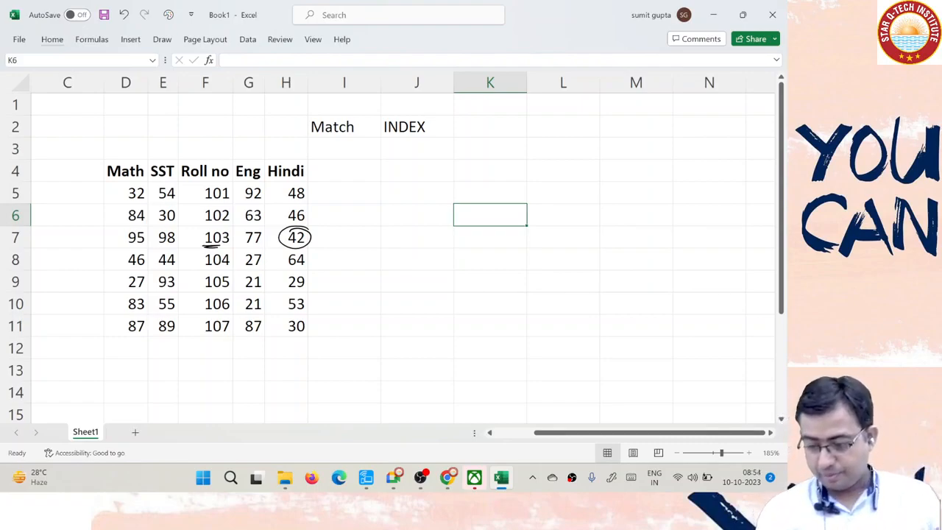
Handwrite the column numbers 1 to 5 in ink above the table headers Math to Hindi.
left_click(578, 132)
type("\"")
key("Escape")
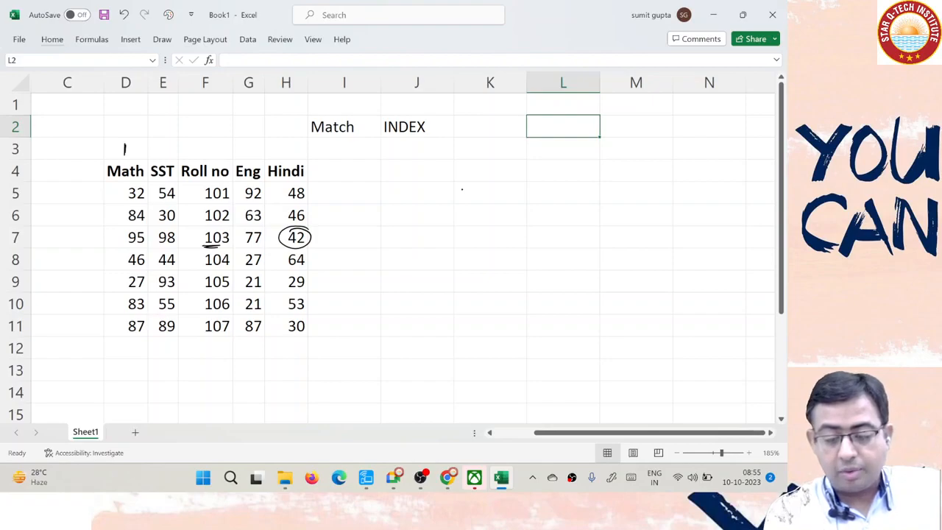
mouse_move(201, 146)
left_mouse_down()
mouse_move(209, 148)
mouse_move(200, 156)
left_mouse_up()
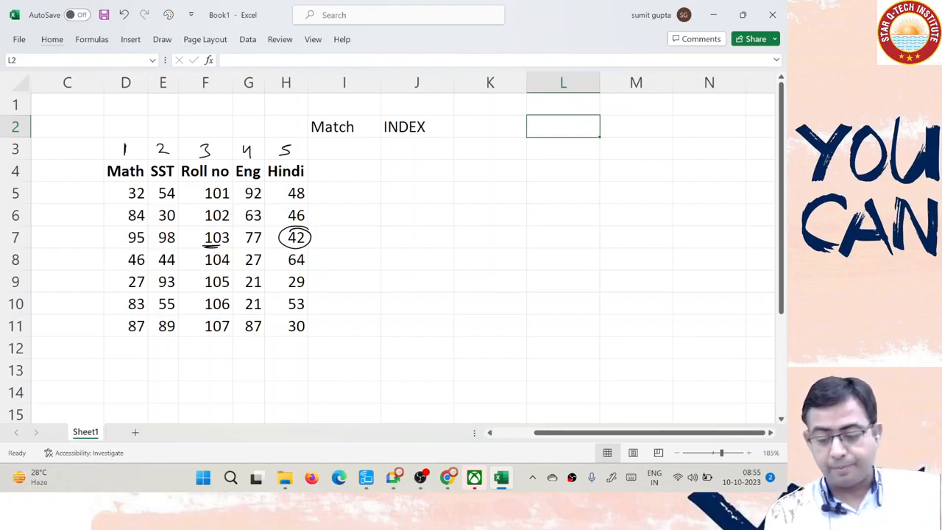
Enter the label Roll no in J5 and the lookup value 103 in J6.
left_click(490, 194)
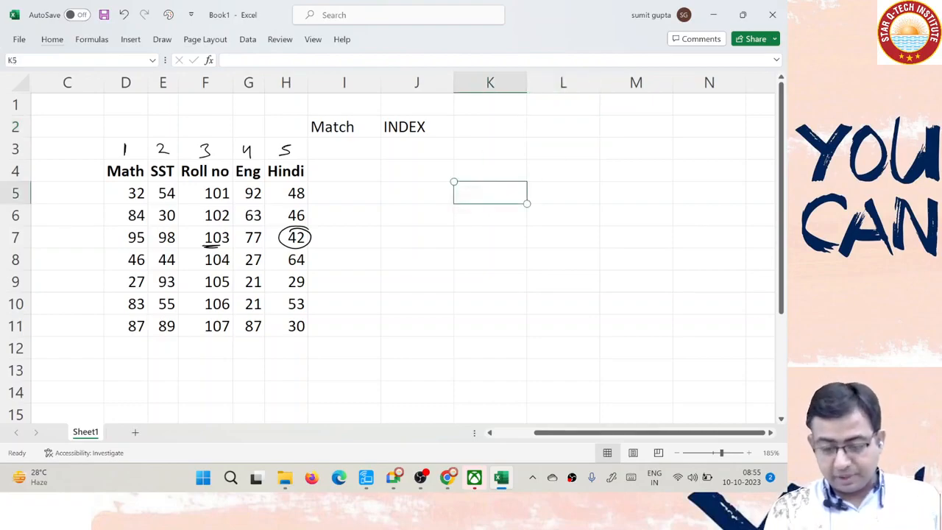
key("Left")
key("Down")
key("Up")
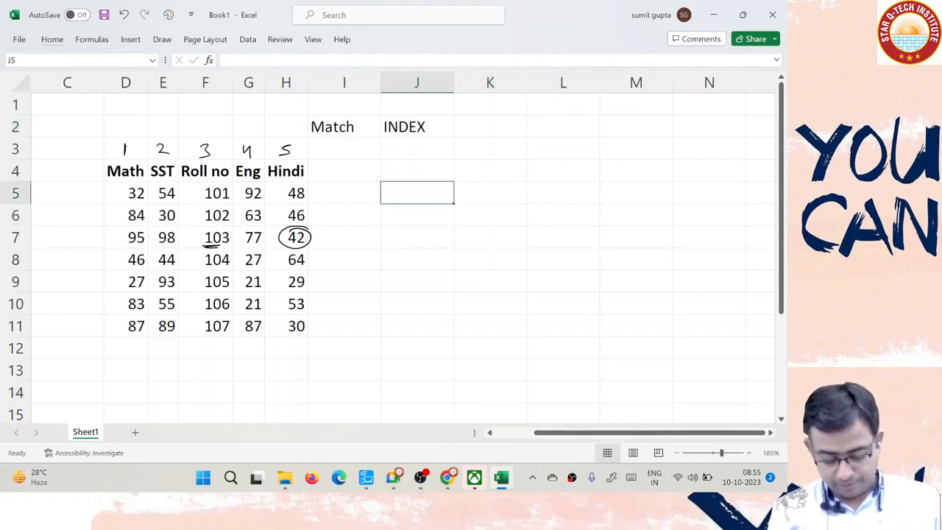
type("Roll no")
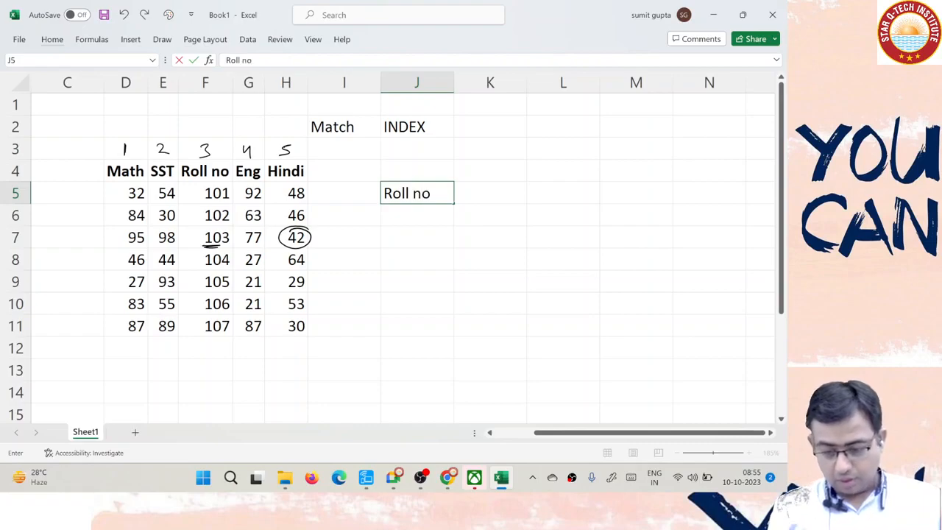
key("Return")
type("103")
key("Right")
key("Up")
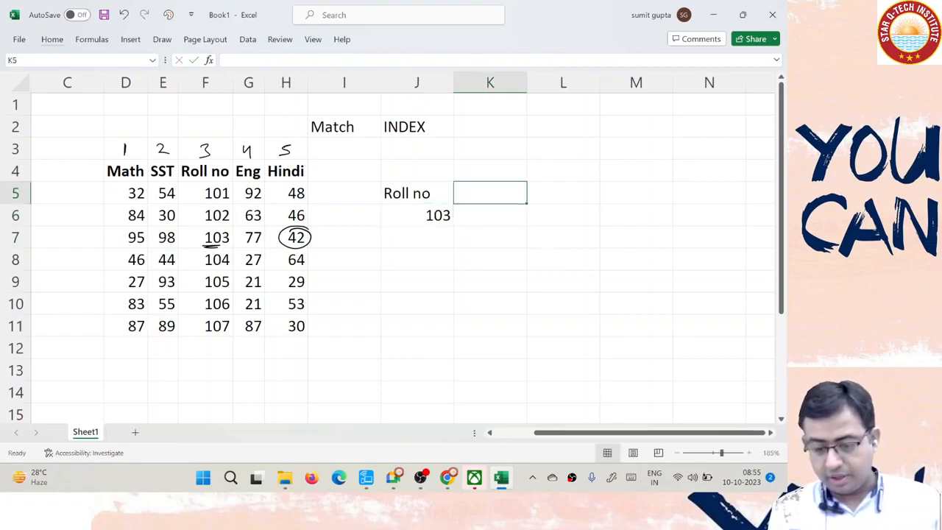
Enter the label hindi in K5, next to the Roll no label.
type("hindi")
key("Tab")
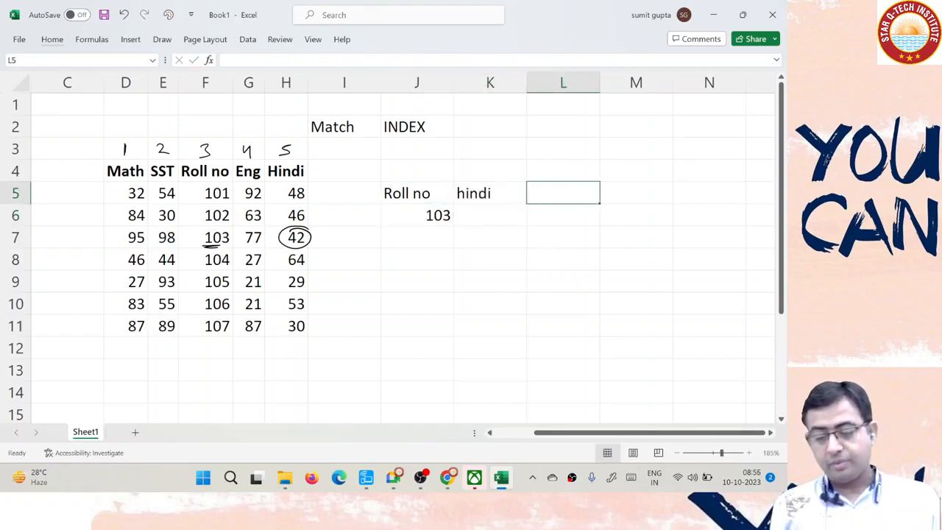
key("Return")
key("Left")
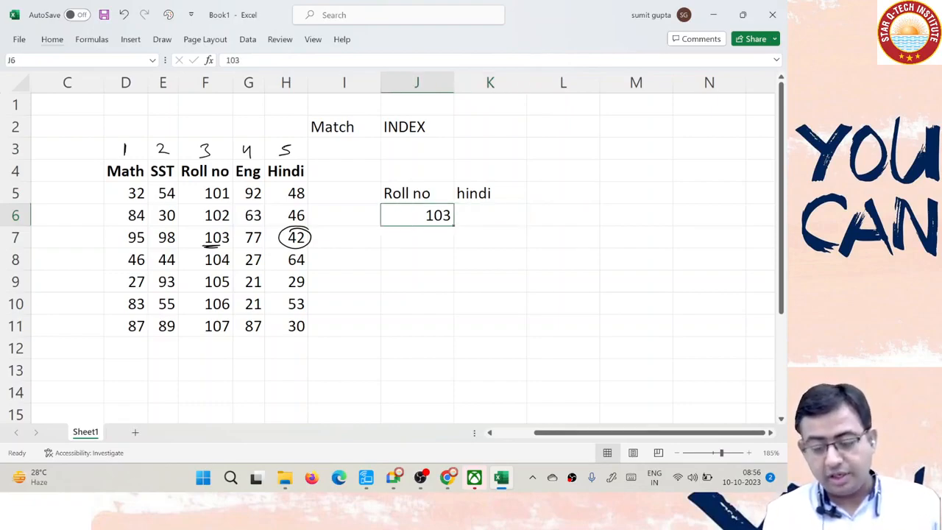
Examine the position of roll number 103 down the table rows and the handwritten column number above Hindi.
key("Left")
key("Left")
key("Left")
key("Left")
key("Up")
key("Up")
key("shift+space")
key("Down")
key("shift+space")
key("Down")
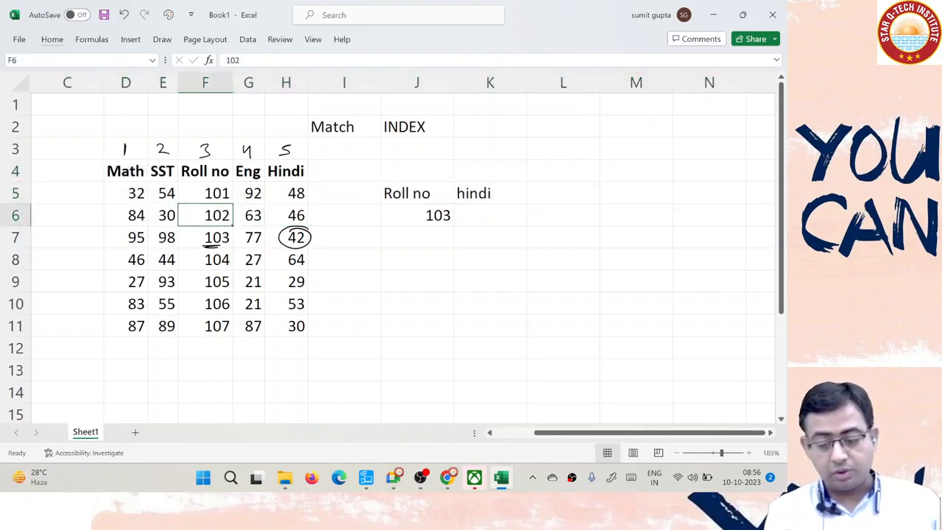
key("shift+space")
key("Down")
key("shift+space")
key("Up")
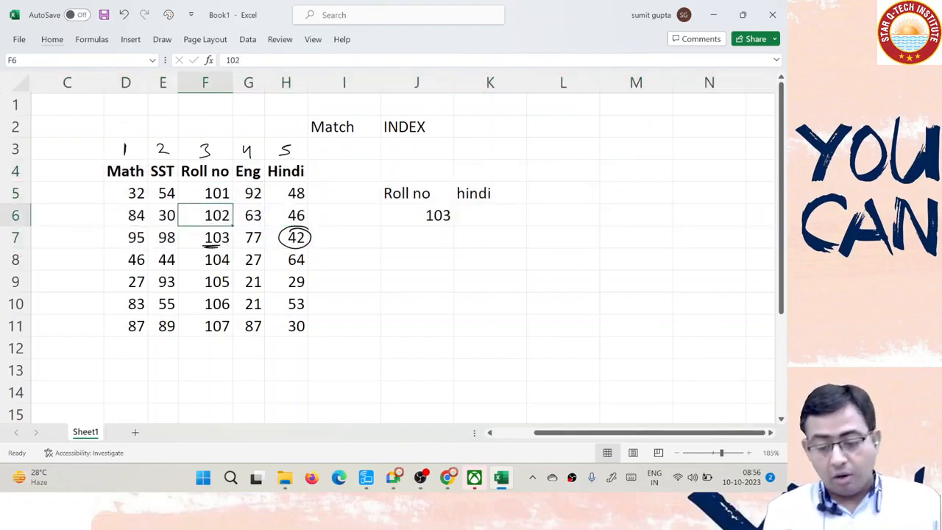
key("Right")
key("Right")
key("Up")
key("Up")
key("Up")
key("shift+Down")
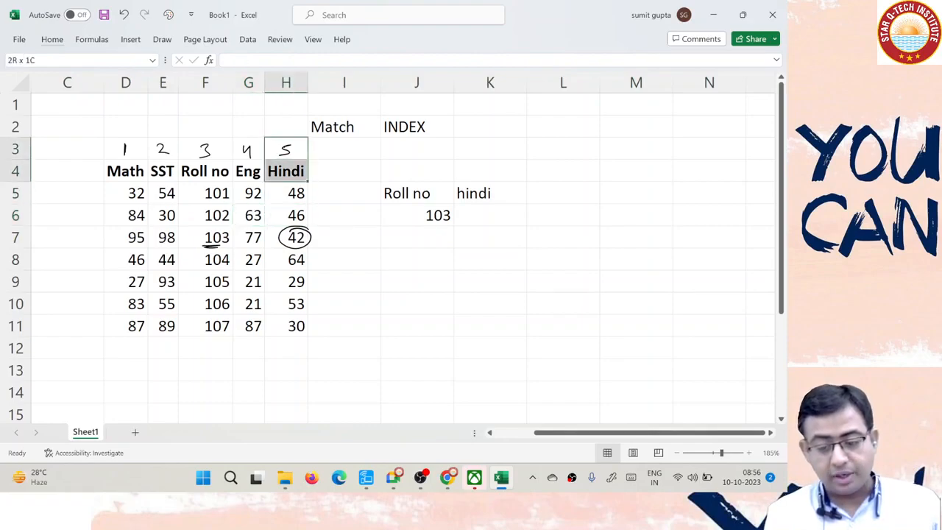
key("Right")
key("Right")
key("Right")
key("Down")
key("Left")
key("Left")
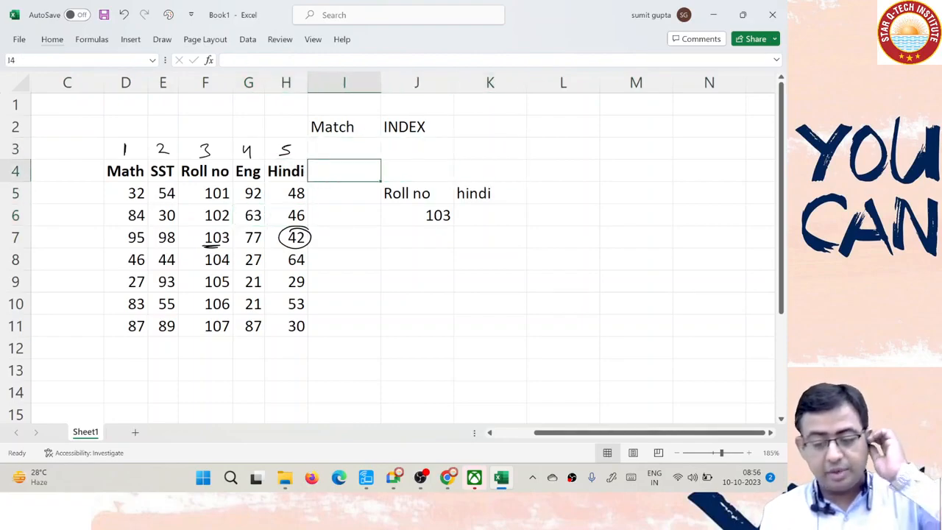
key("Up")
key("Up")
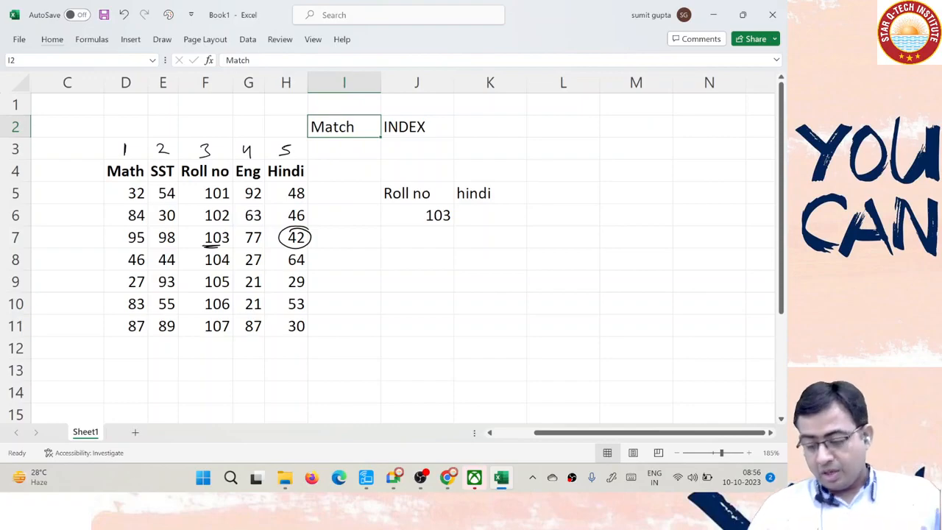
Move the hindi label from K5 to J7, below the lookup roll number.
key("Right")
key("Right")
key("Right")
key("Down")
key("Down")
key("Down")
key("Left")
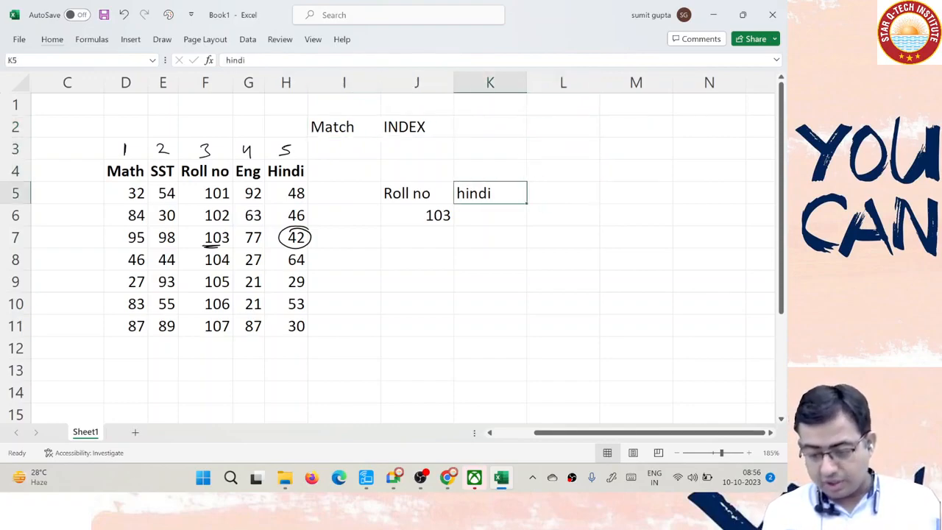
key("ctrl+x")
key("Down")
key("Down")
key("Left")
key("ctrl+v")
key("Up")
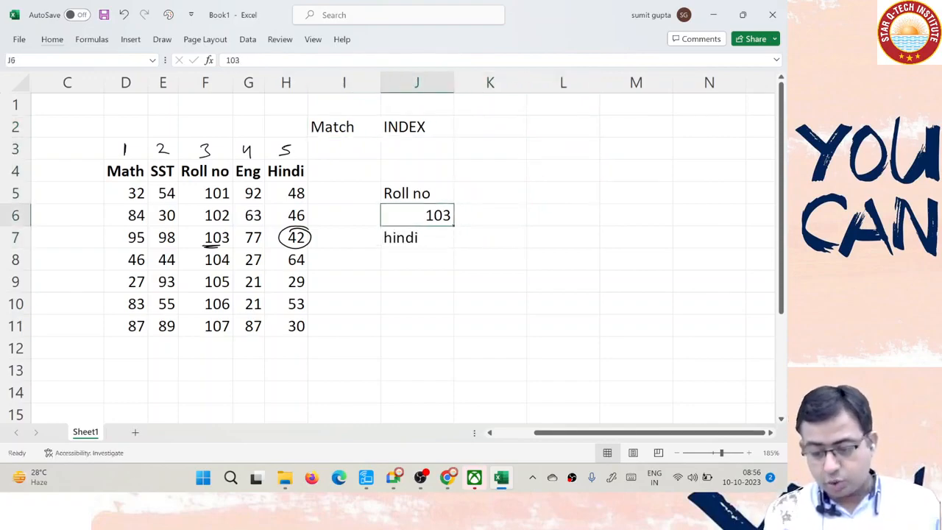
Enter the label Row no in K6, beside the lookup roll number.
key("shift+space")
key("Right")
type("R")
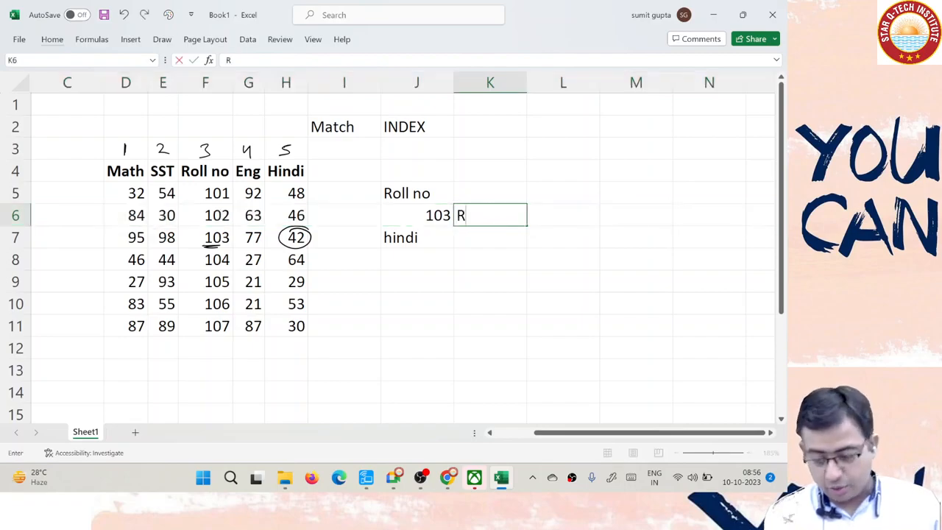
type("ow no")
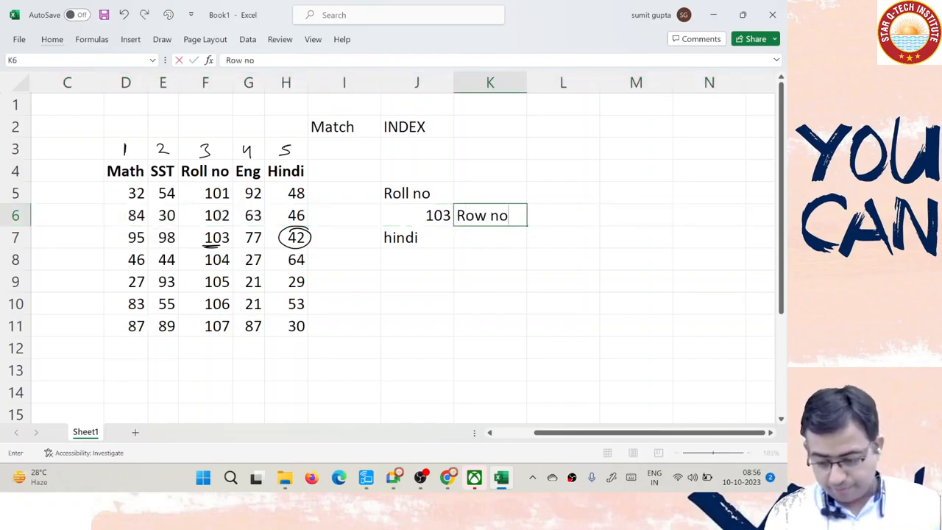
key("Return")
Count the table rows one by one from the header row 4 down to row 7, which holds roll number 103.
key("Left")
key("Left")
key("Up")
key("Up")
key("Up")
key("shift+space")
key("Down")
key("shift+space")
key("Down")
key("shift+space")
key("Down")
key("shift+space")
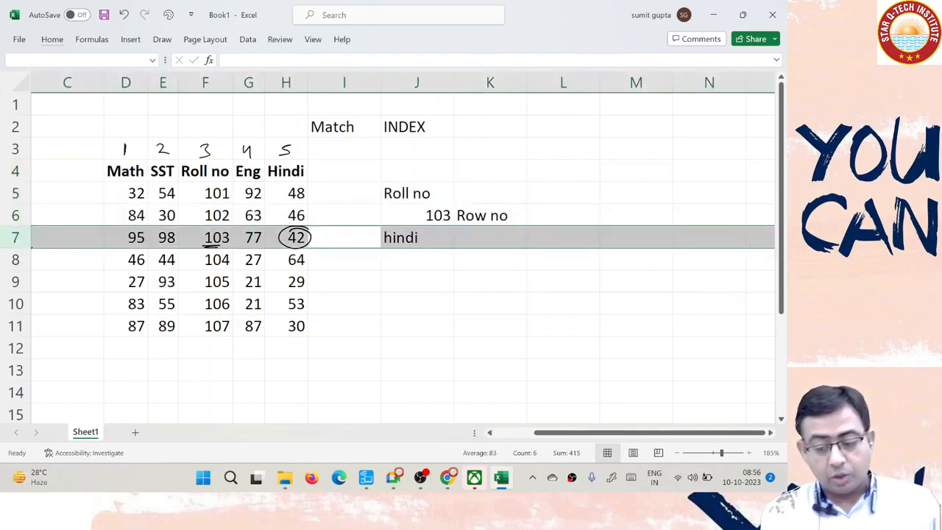
Enter =MATCH(J6,F4:F11,0) in L6 to find the row position of the roll number in the Roll no column.
key("Right")
key("Up")
key("Right")
key("Right")
type("=mat")
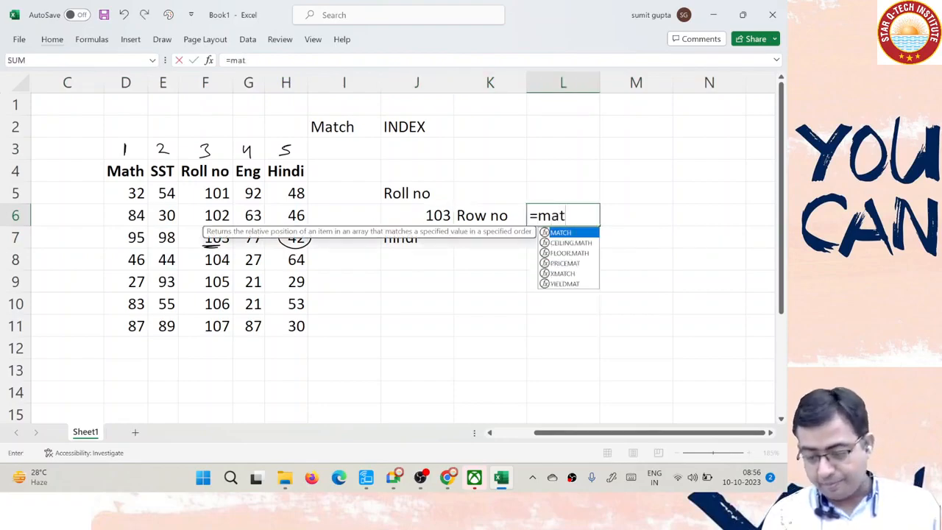
key("Tab")
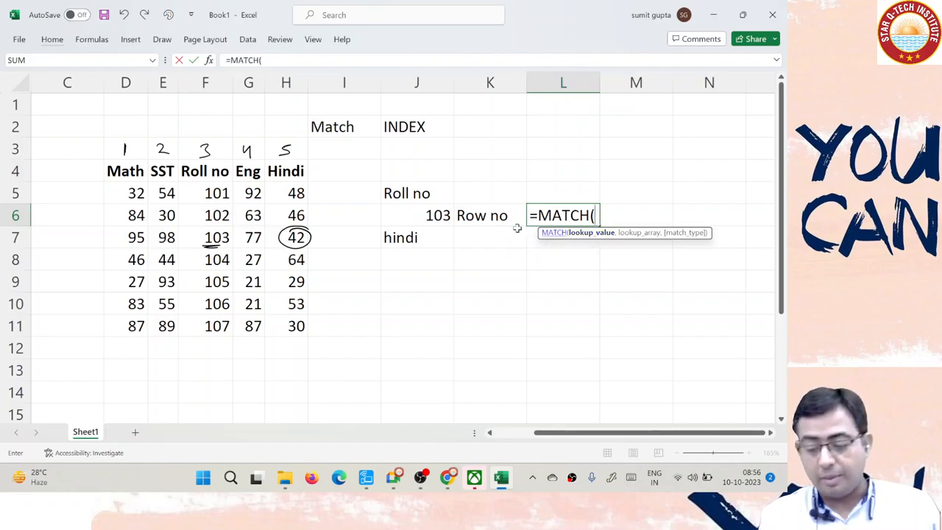
left_click(427, 215)
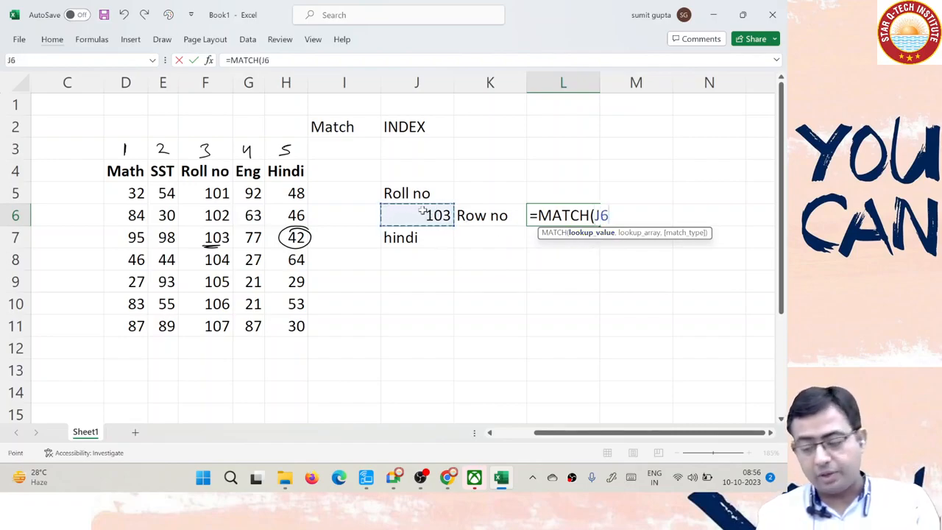
type(",")
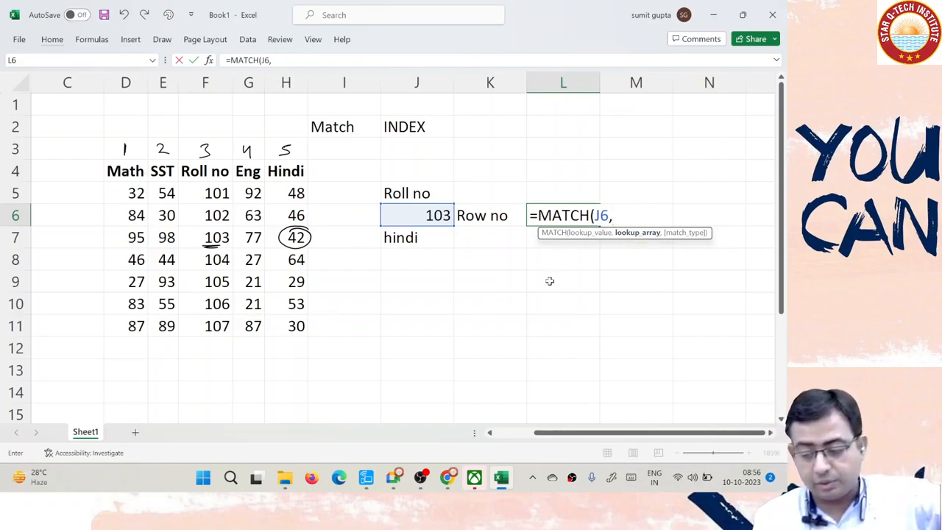
left_click_drag(212, 173, 221, 326)
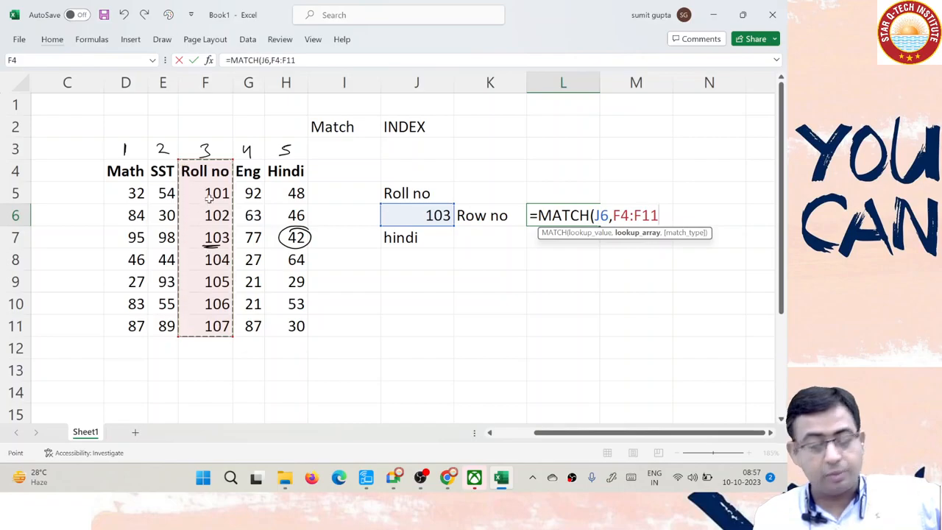
type(",")
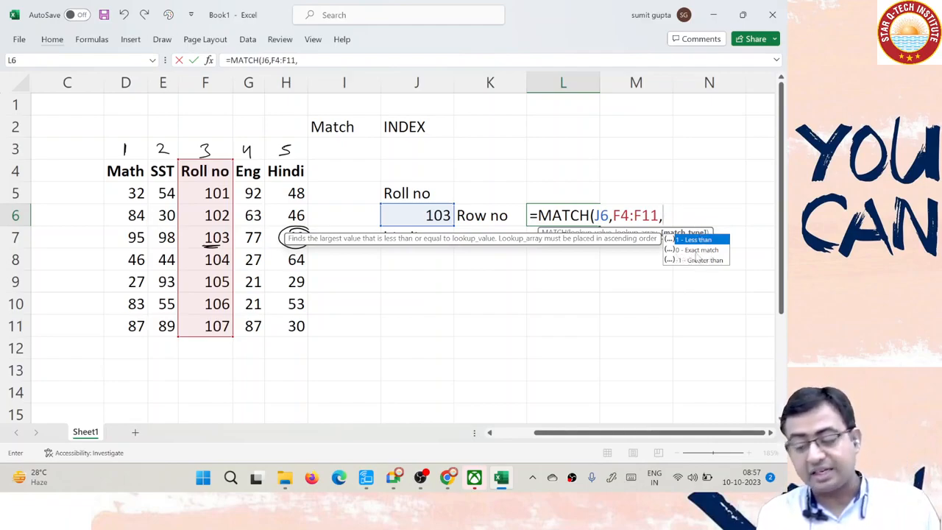
type("0")
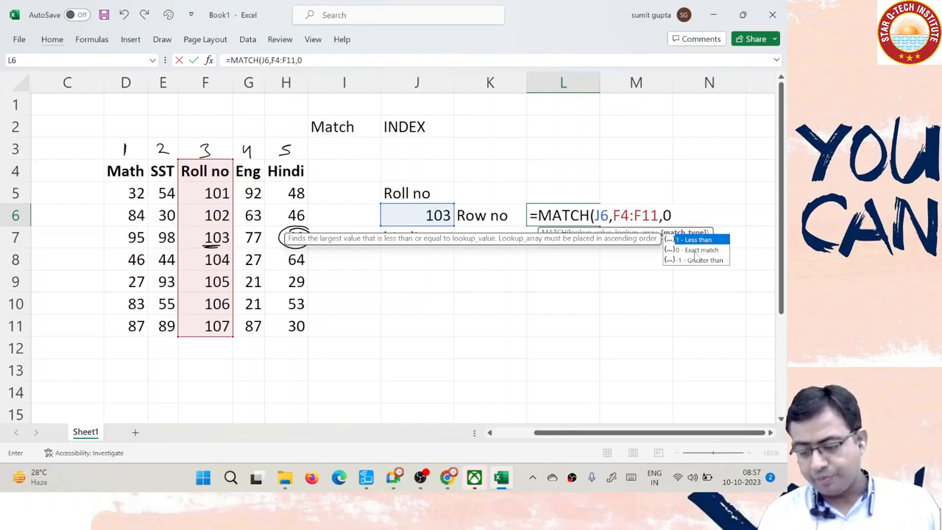
type(")")
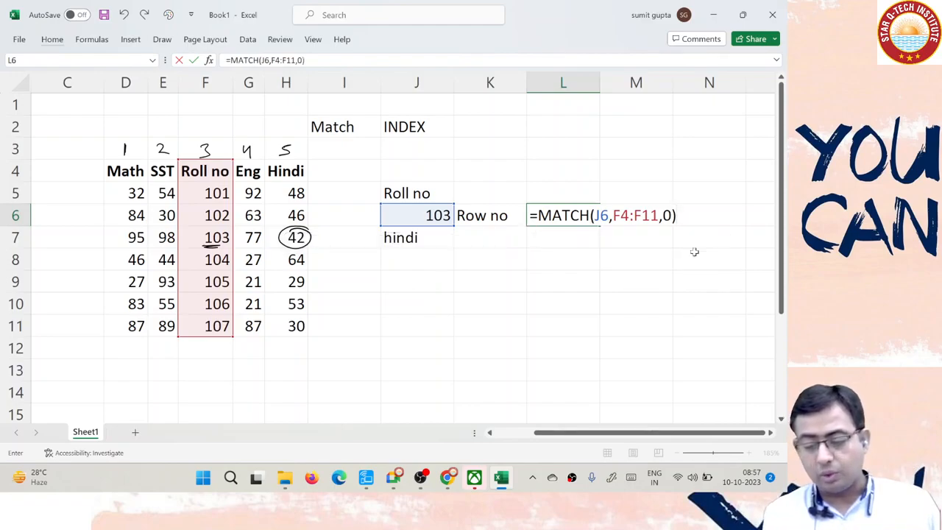
key("Return")
key("Up")
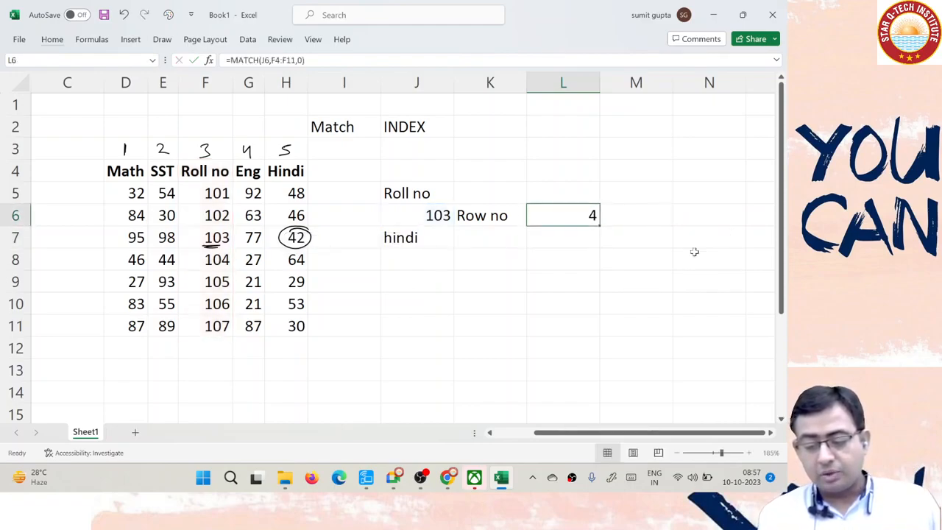
Count the table rows one by one from the header row 4 down to row 7 to check the MATCH result.
key("Left")
key("Left")
key("Left")
key("Left")
key("Left")
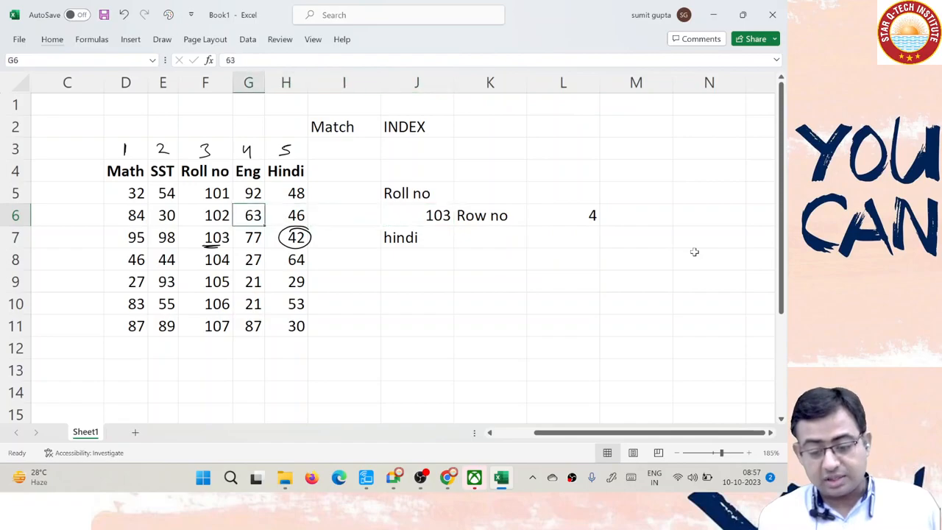
key("Up")
key("Up")
key("Left")
key("shift+space")
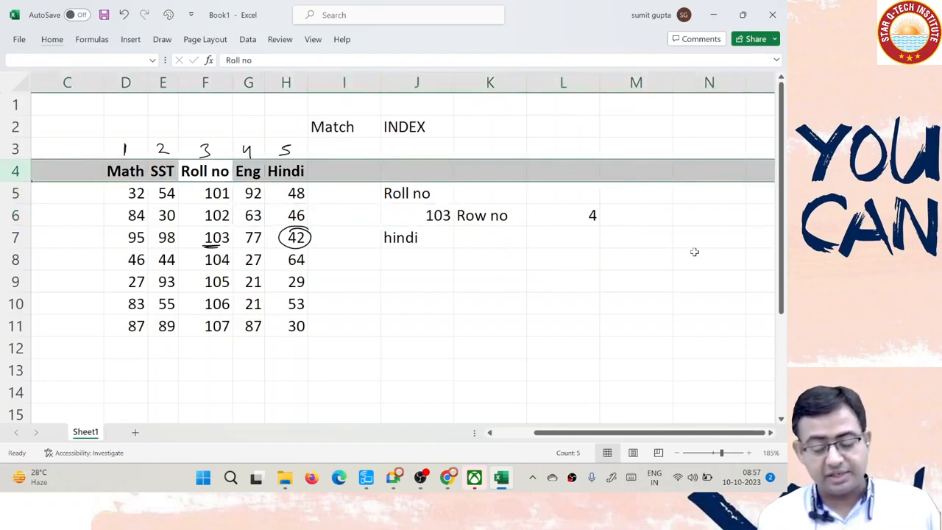
key("Down")
key("shift+space")
key("Down")
key("shift+space")
key("Down")
key("shift+space")
Set the lookup roll number in J6 to 101.
key("Right")
key("Right")
key("Right")
key("Right")
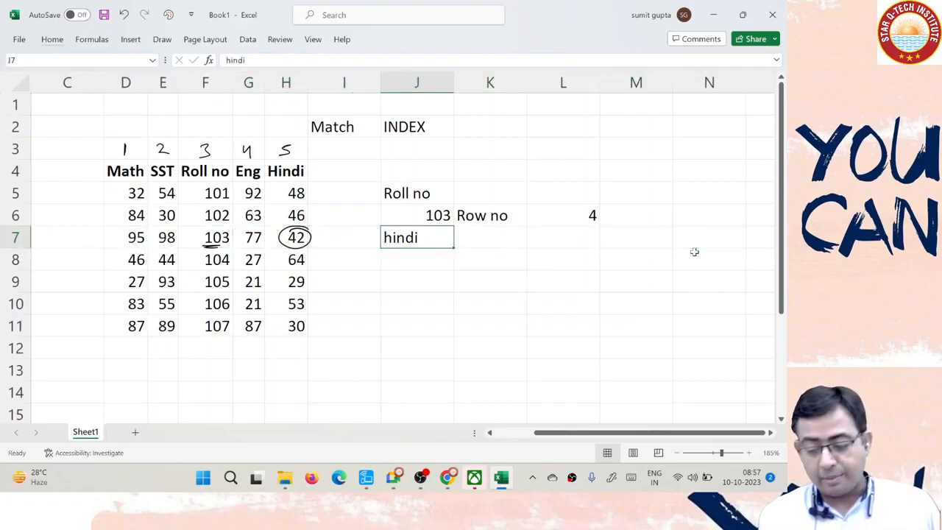
key("Up")
key("F2")
key("BackSpace")
type("1")
key("Return")
key("Up")
Inspect the MATCH formula in L6 and its referenced ranges without changing it.
key("Right")
key("Right")
key("Right")
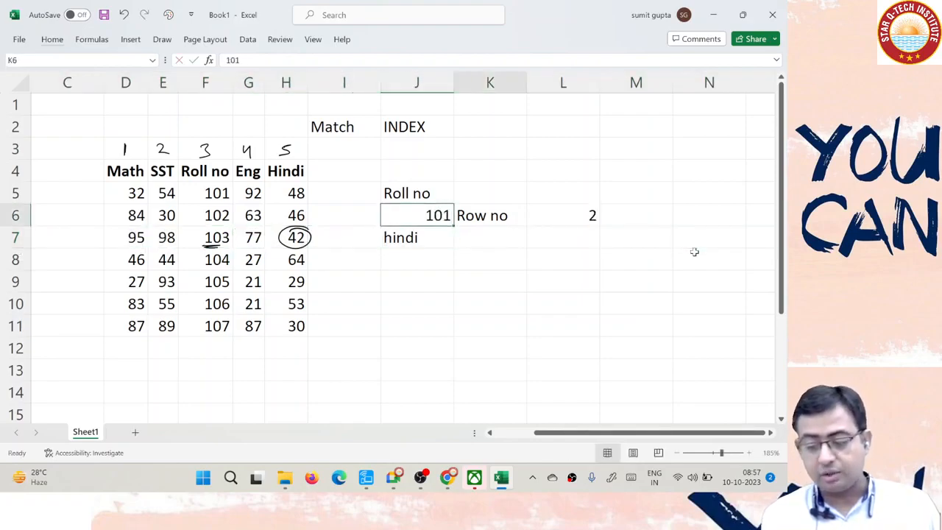
key("Left")
key("F2")
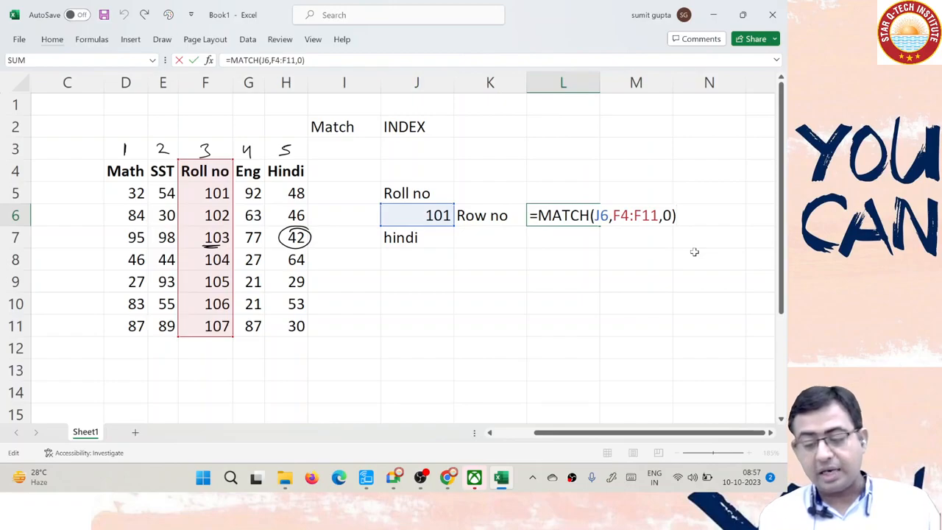
key("Escape")
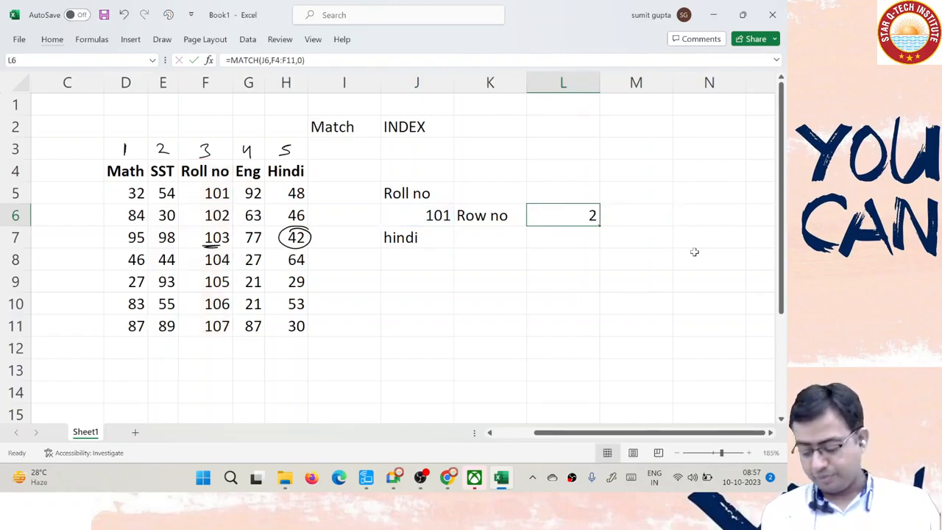
Clear L6 and rebuild the formula =MATCH(J6,F4:F11,0) in it, using an exact match on the Roll no column.
key("Delete")
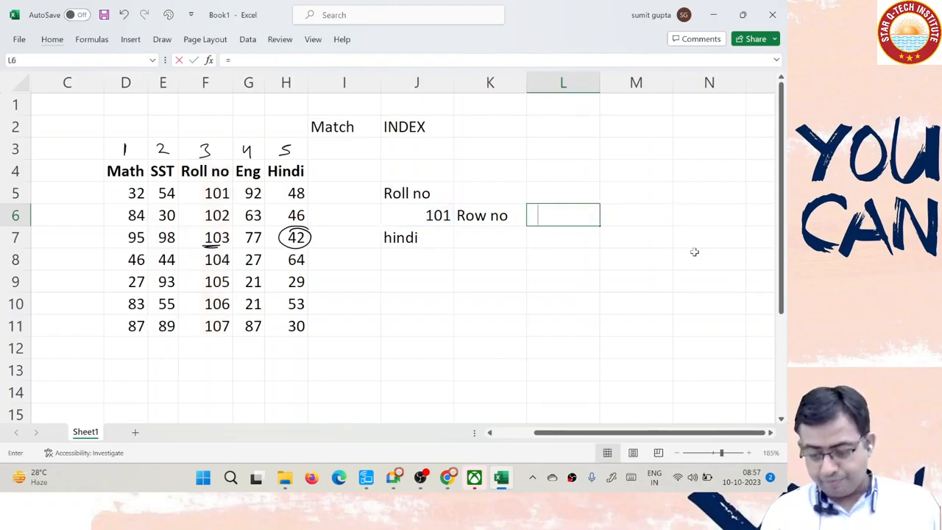
type("=mat")
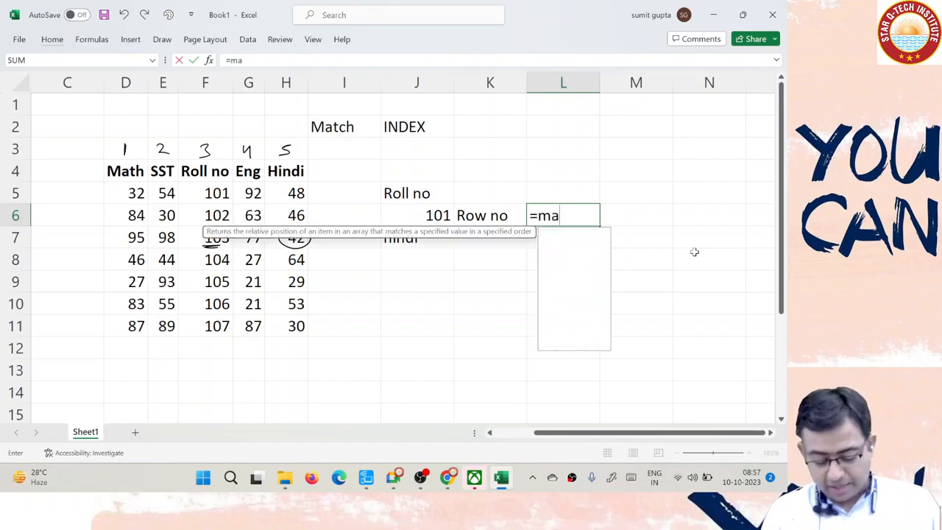
key("Tab")
key("Left")
key("Left")
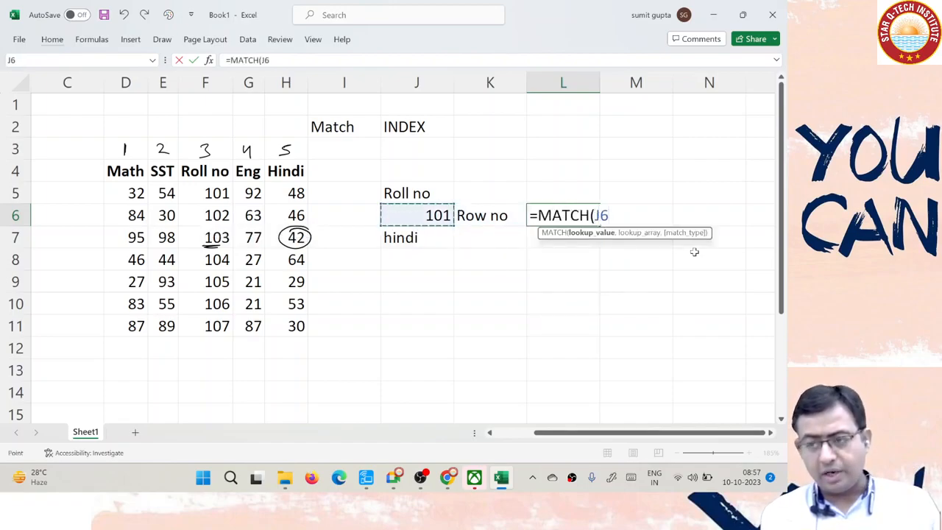
type(",")
key("Left")
key("Left")
key("Left")
key("Left")
key("Left")
key("Left")
key("Up")
key("Up")
key("shift+Down")
key("shift+Down")
key("shift+Down")
key("shift+Down")
key("shift+Down")
key("shift+Down")
key("shift+Down")
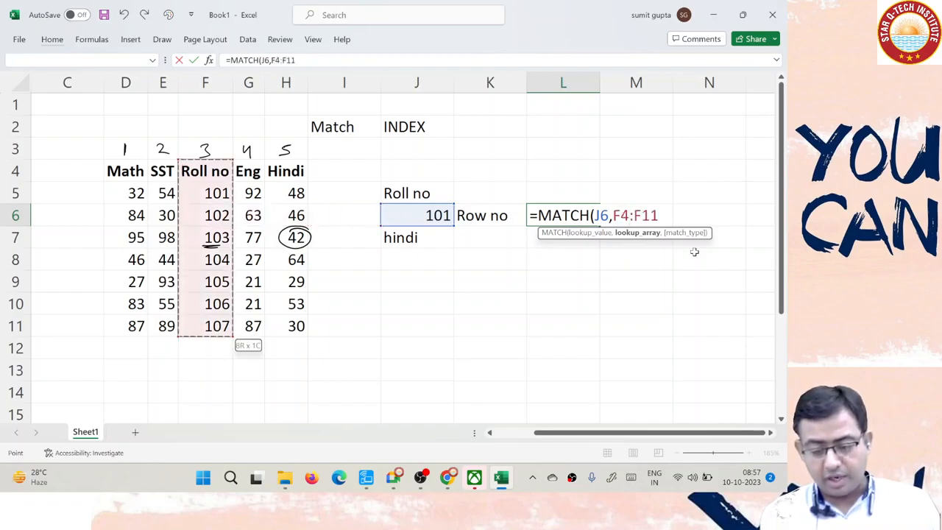
type(",0)")
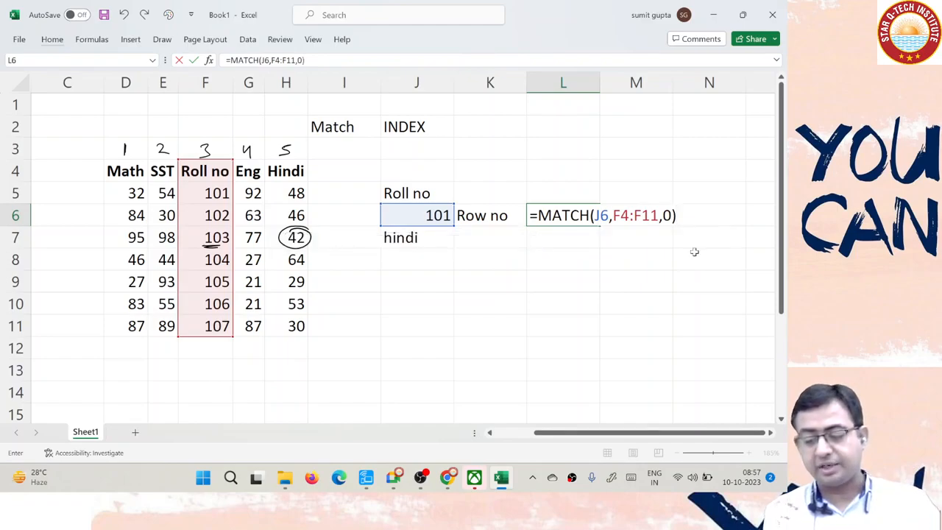
key("Return")
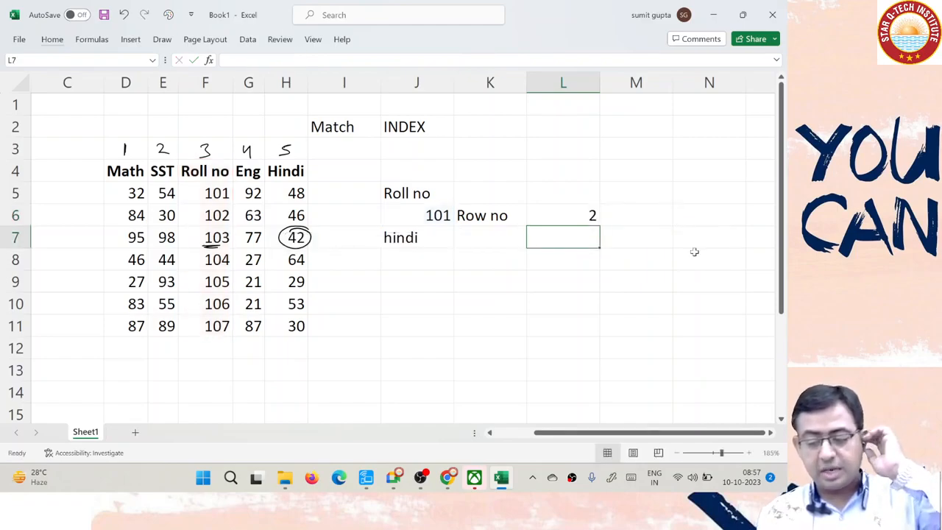
Set the lookup roll number in J6 to 103.
key("Up")
key("Left")
key("Left")
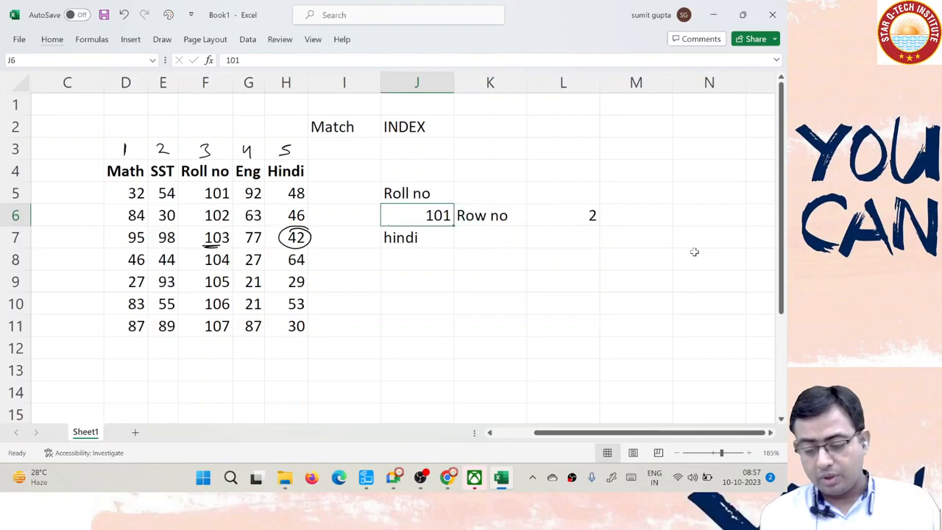
type("103")
key("Return")
key("Up")
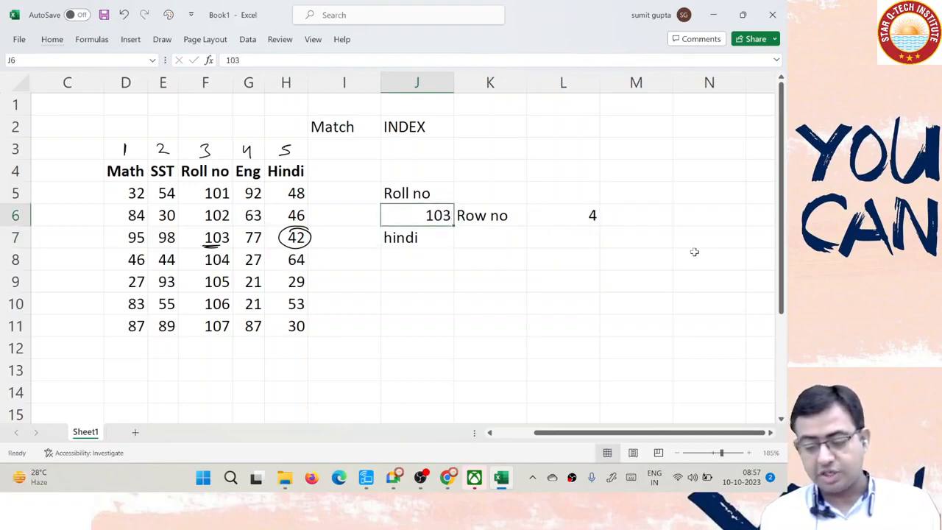
Review the lookup block J5:L7 and the ranges used by the row number formula in L6.
key("Right")
key("Right")
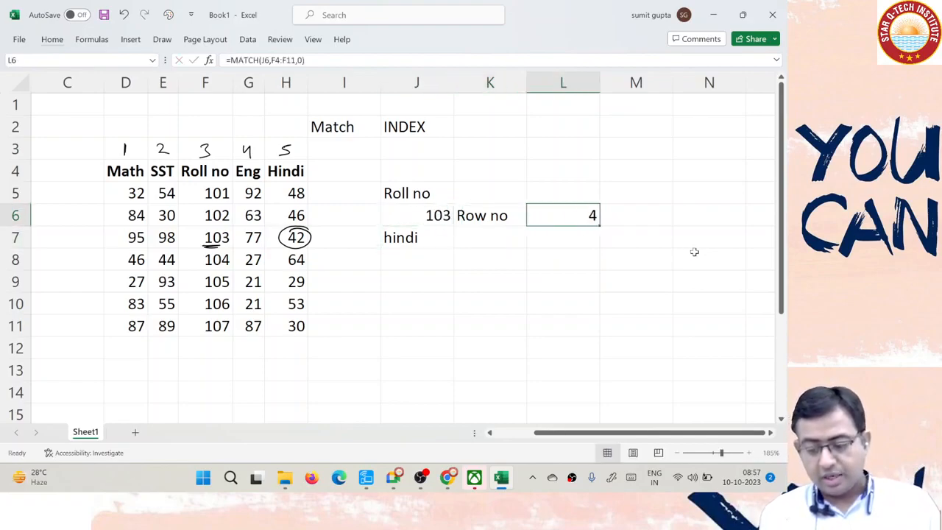
key("Left")
key("Left")
key("Up")
key("shift+Down")
key("shift+Down")
key("shift+Right")
key("shift+Right")
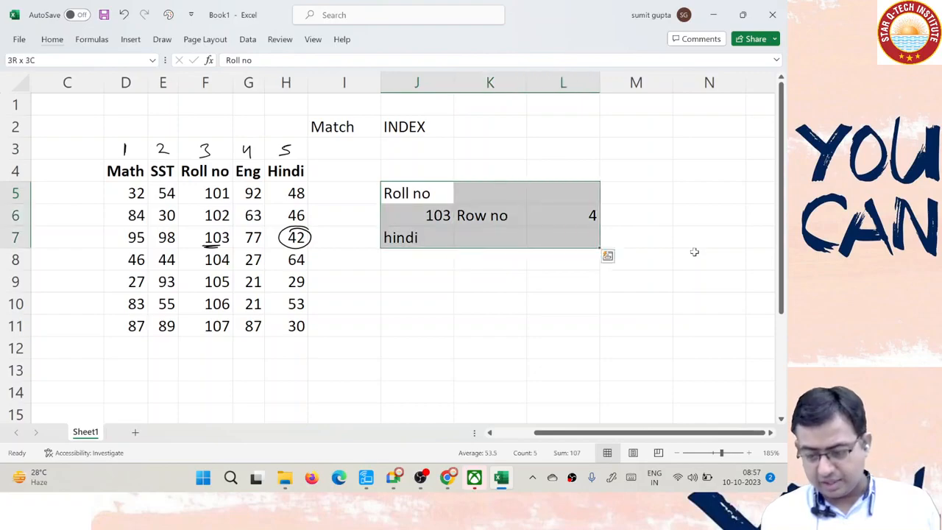
key("Right")
key("Down")
key("Right")
key("Right")
key("Left")
key("F2")
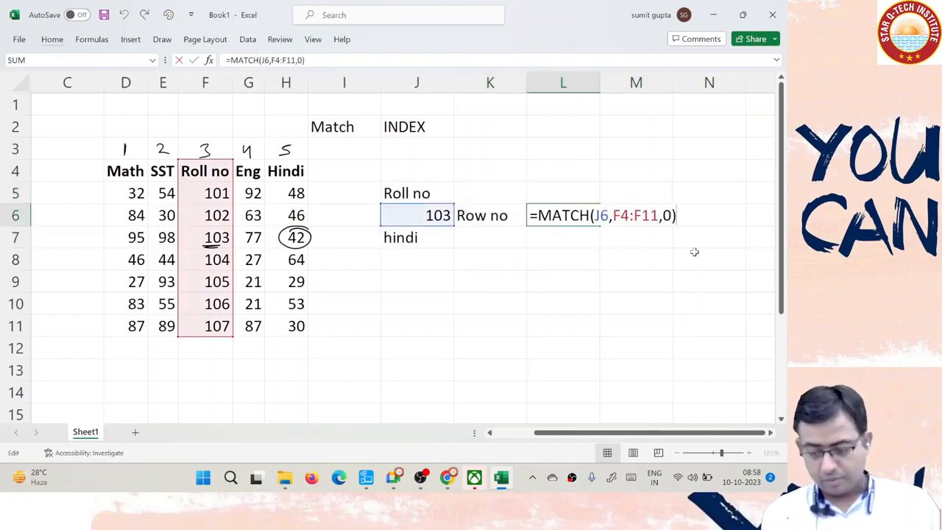
type("``")
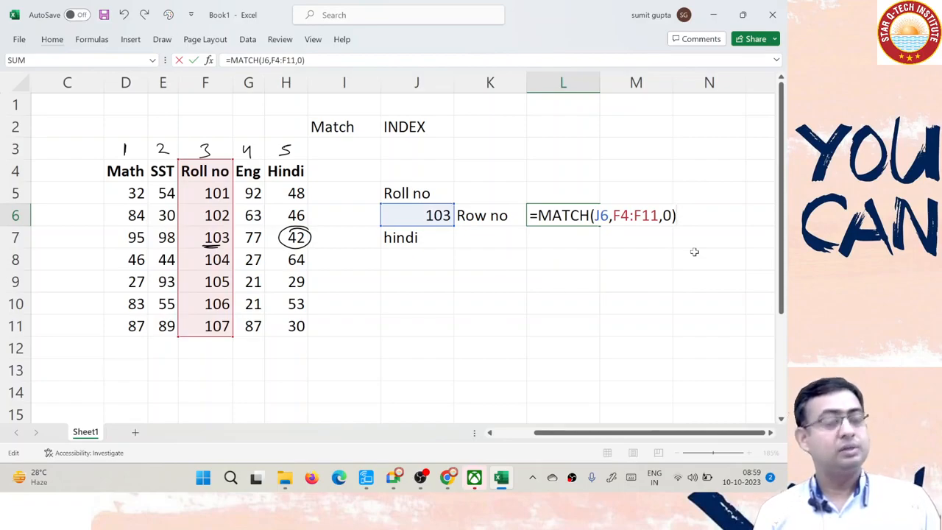
key("Return")
Compare the lookup roll number in J6 with the Hindi column header in H4.
key("Left")
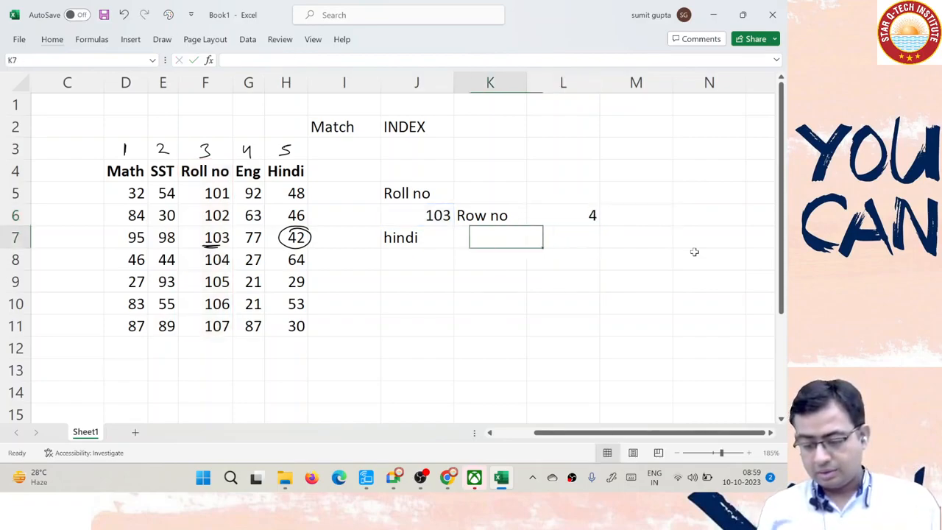
key("Left")
key("Up")
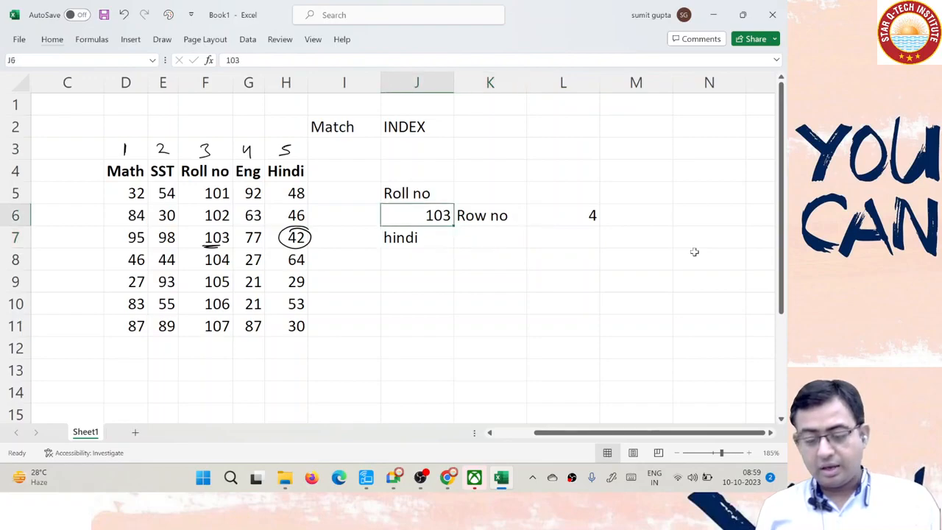
key("Left")
key("Left")
key("Up")
key("Up")
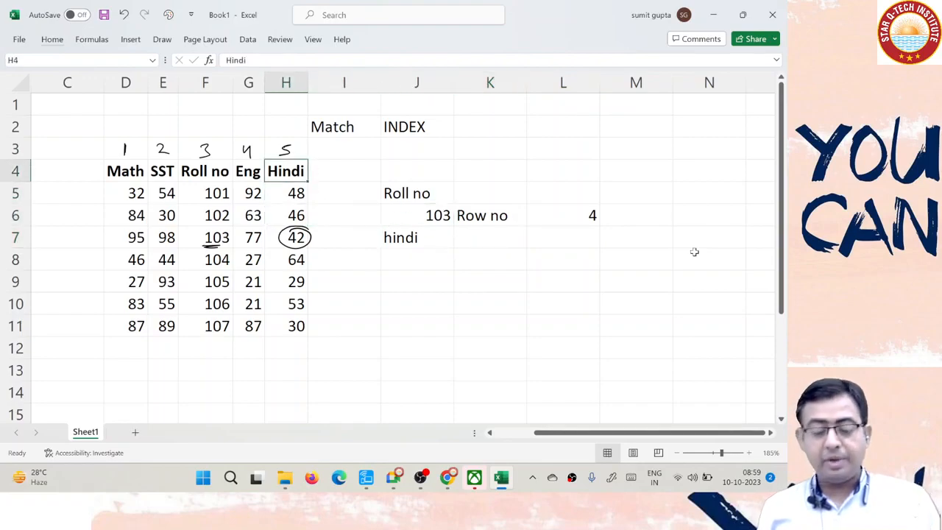
Enter the label Col No in K7, beside the hindi label.
key("Right")
key("Right")
key("Right")
key("Down")
key("Down")
key("Down")
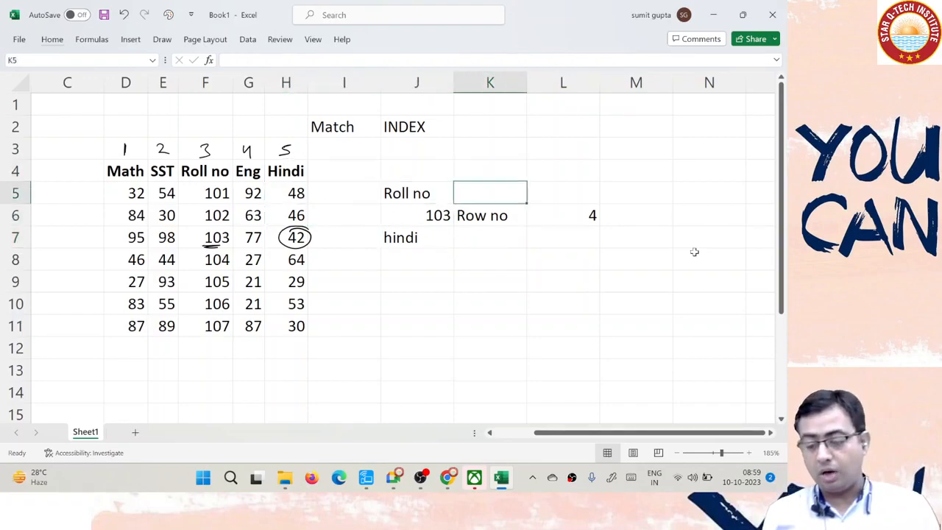
type("Col ")
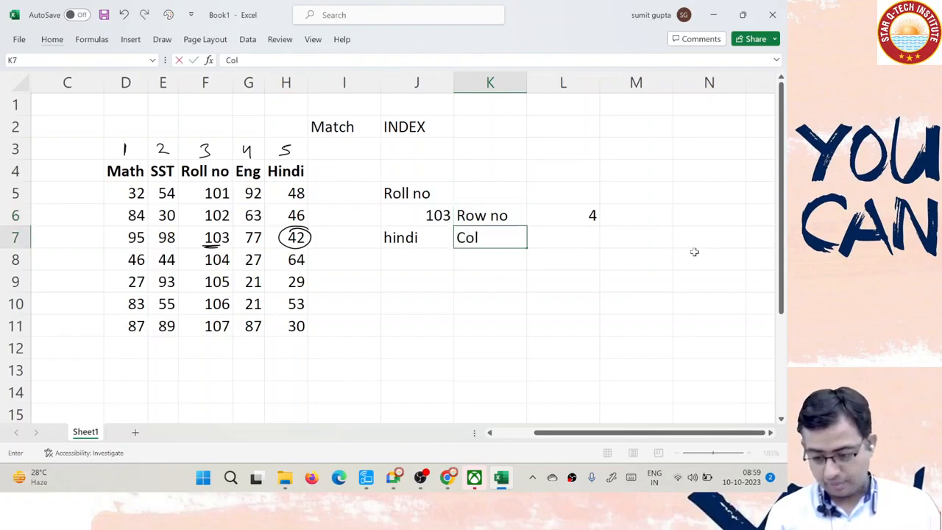
type("No")
key("Return")
Check the arguments of the Row no formula in L6 and go back to the hindi label in J7.
key("Up")
key("Up")
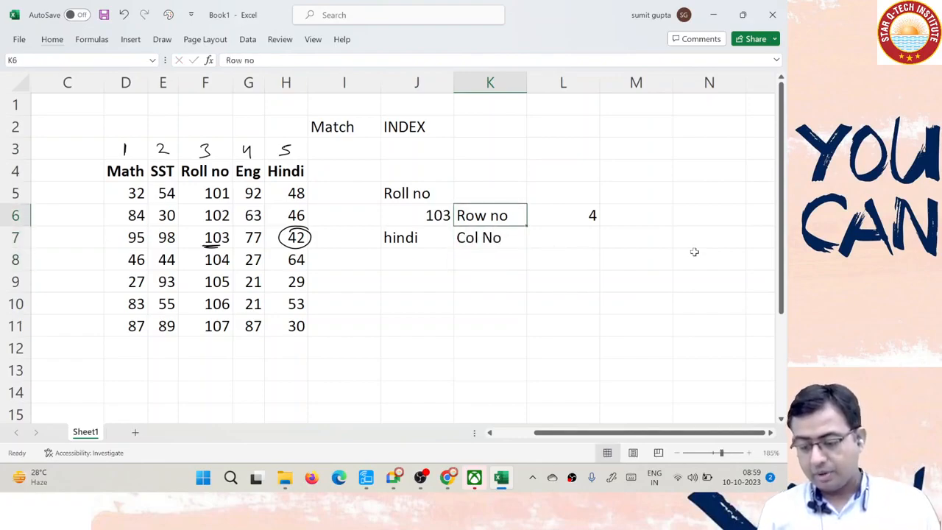
key("Right")
key("F2")
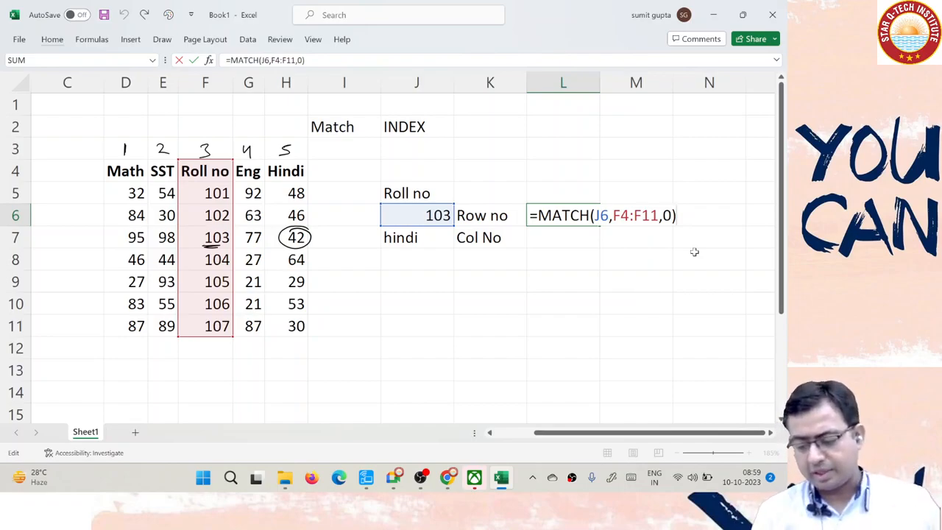
key("Return")
key("Left")
key("Left")
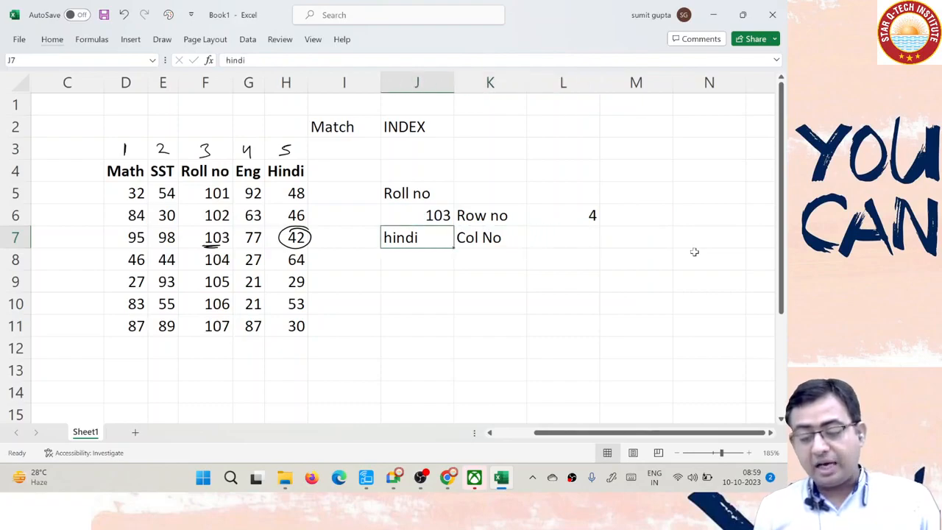
Go through the marks table's columns one by one to count the position of the Hindi column.
key("Left")
key("Left")
key("Left")
key("Left")
key("Left")
key("Left")
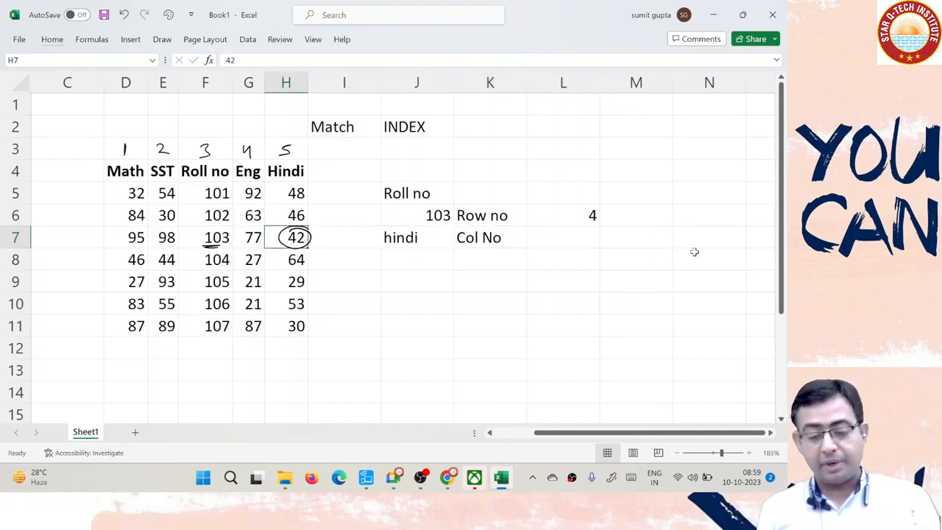
key("ctrl+space")
key("Right")
key("ctrl+space")
key("Right")
key("ctrl+space")
key("Right")
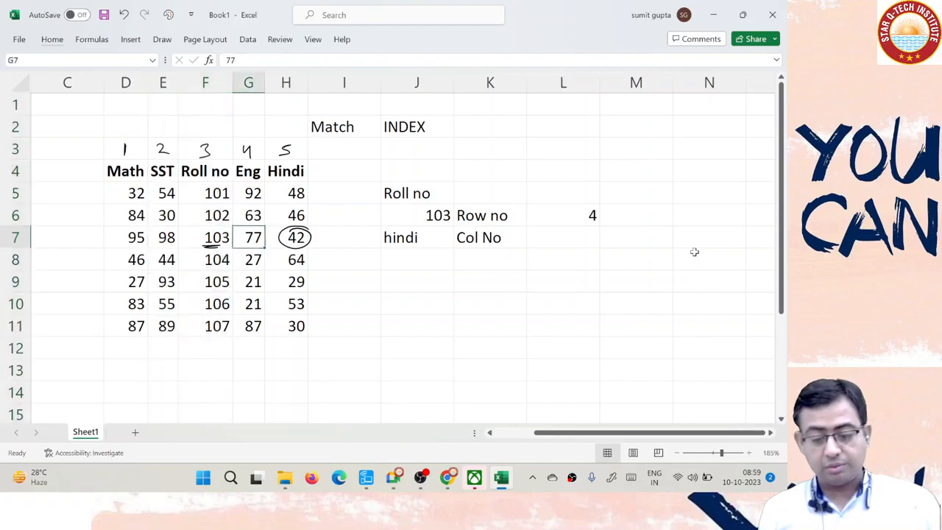
key("ctrl+space")
key("Right")
key("ctrl+space")
key("Up")
key("Up")
key("Up")
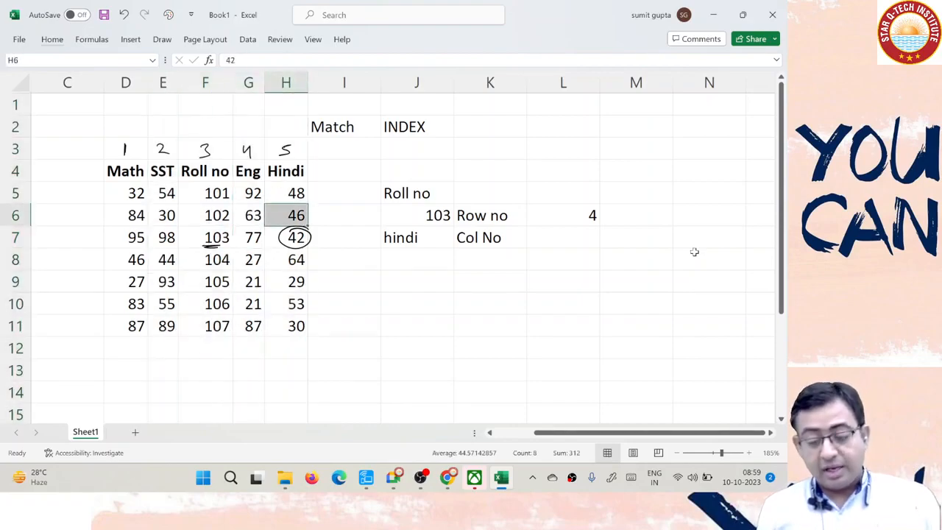
key("ctrl+space")
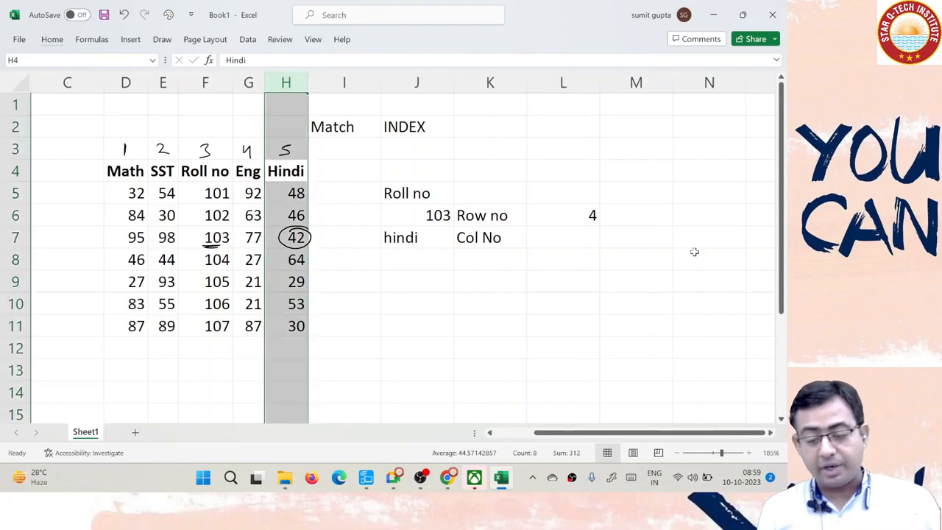
Compare the Roll no label in J5 with the Hindi mark in H7.
key("Down")
key("Up")
key("Right")
key("Right")
key("Down")
key("Down")
key("Down")
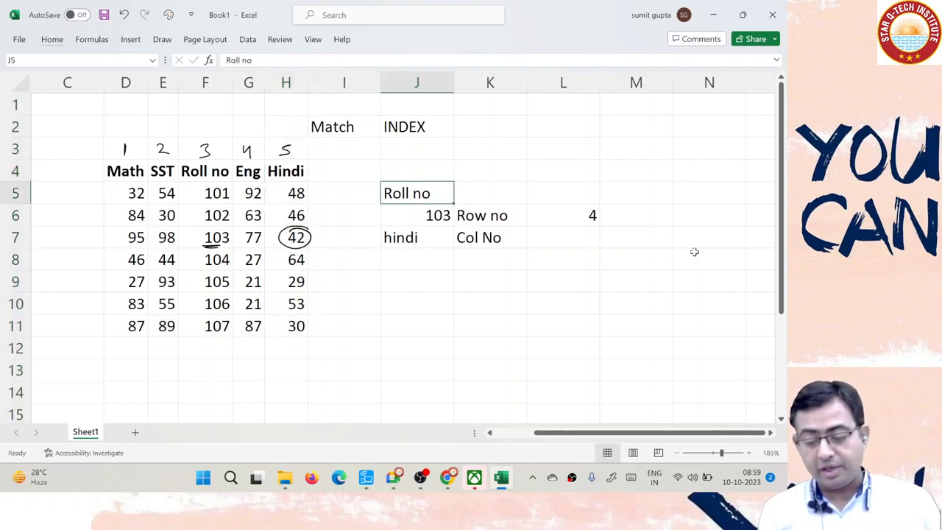
key("Left")
key("Left")
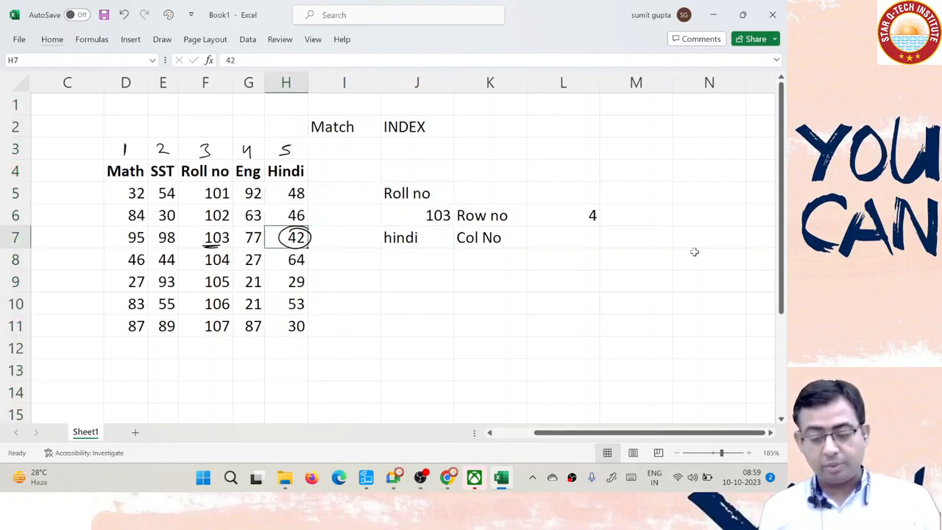
Enter =MATCH(J7,D4:H4,0) in L7 to find the column number of hindi in the header row.
key("Right")
key("Right")
key("Right")
key("Right")
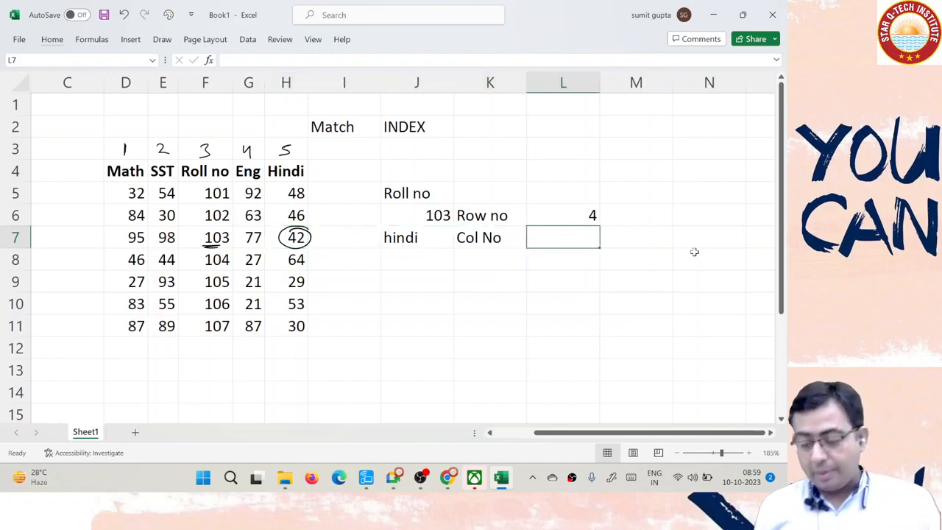
type("=mat")
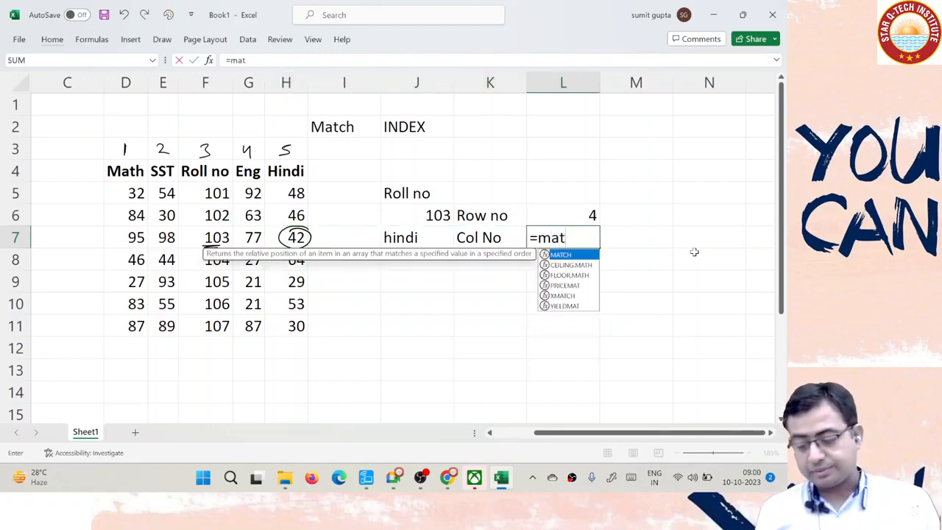
key("Tab")
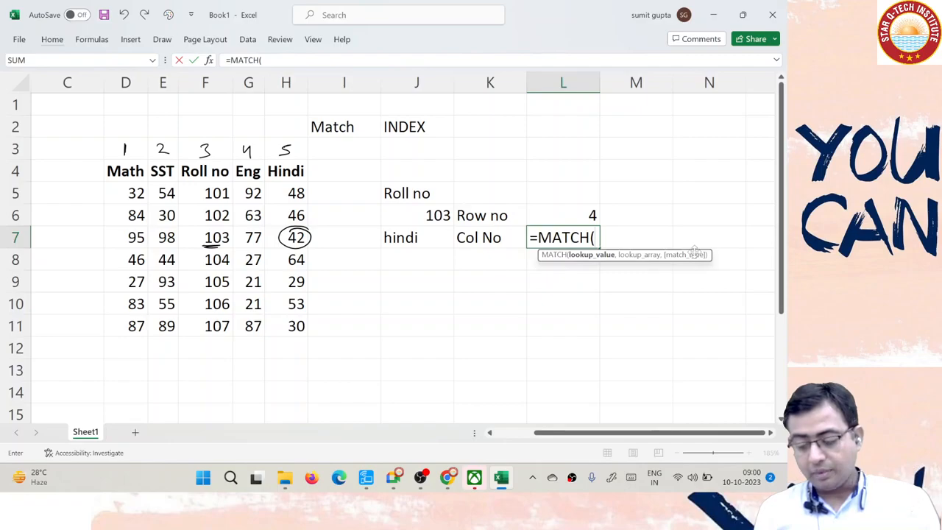
left_click(417, 237)
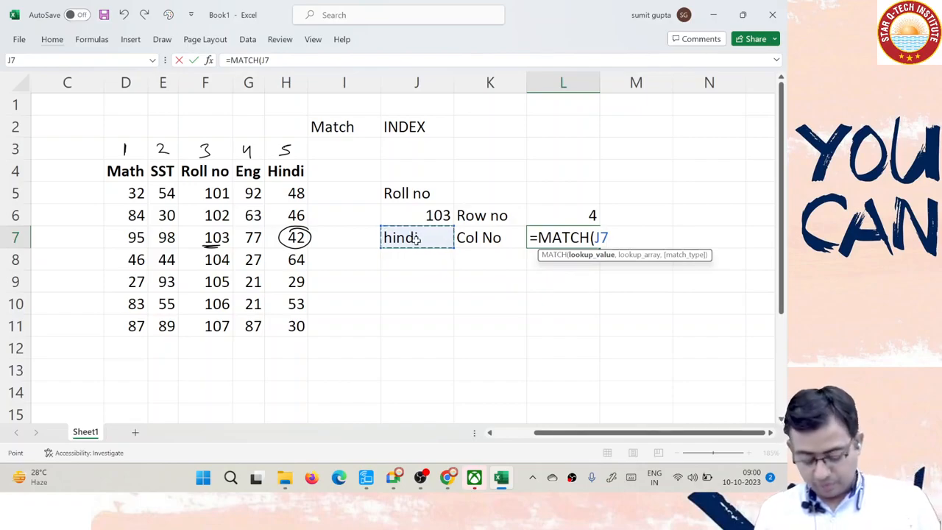
type(",")
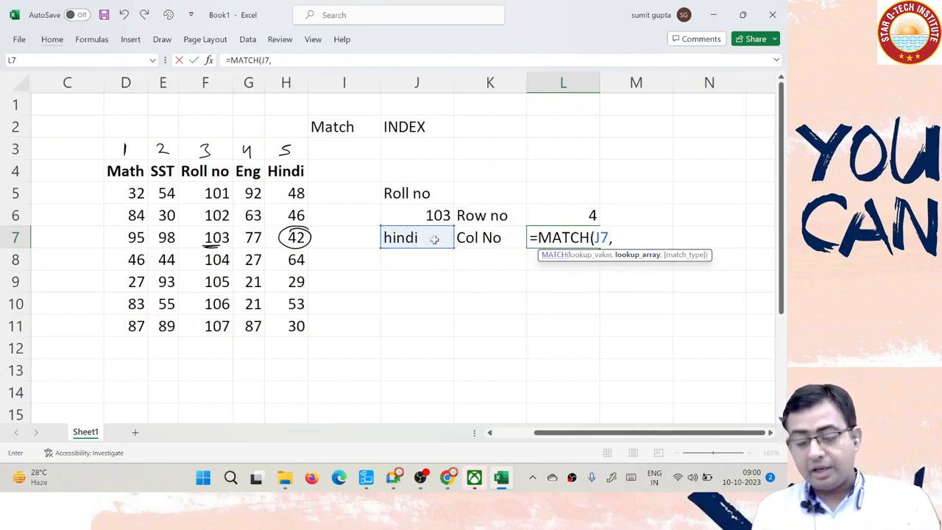
left_click_drag(114, 171, 291, 171)
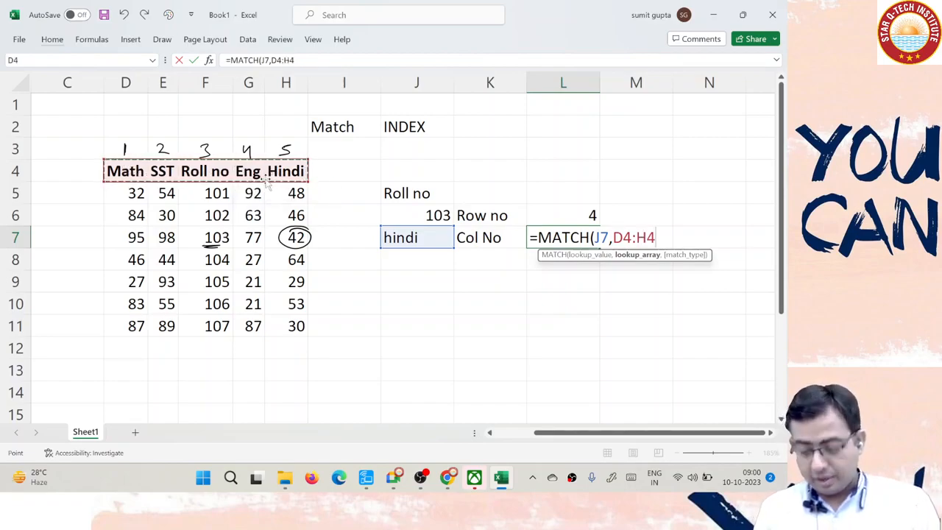
type(",0")
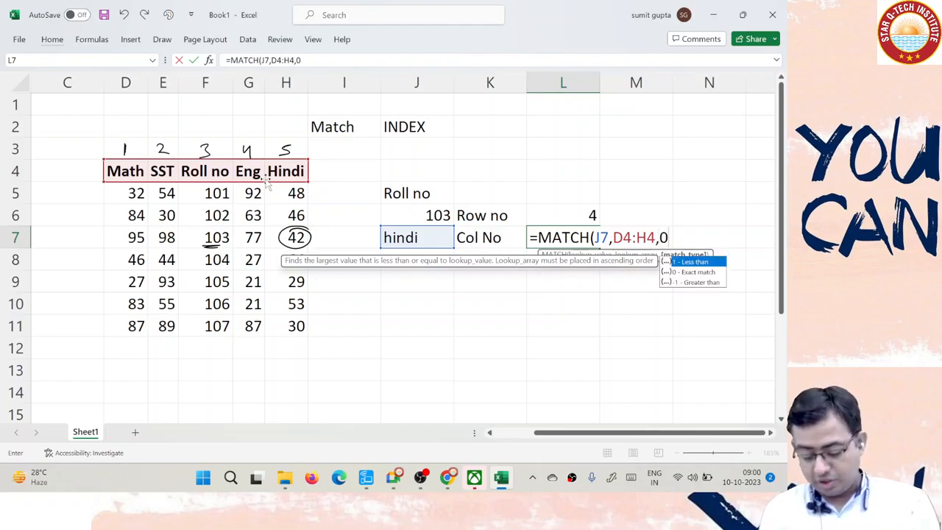
type(")")
key("Return")
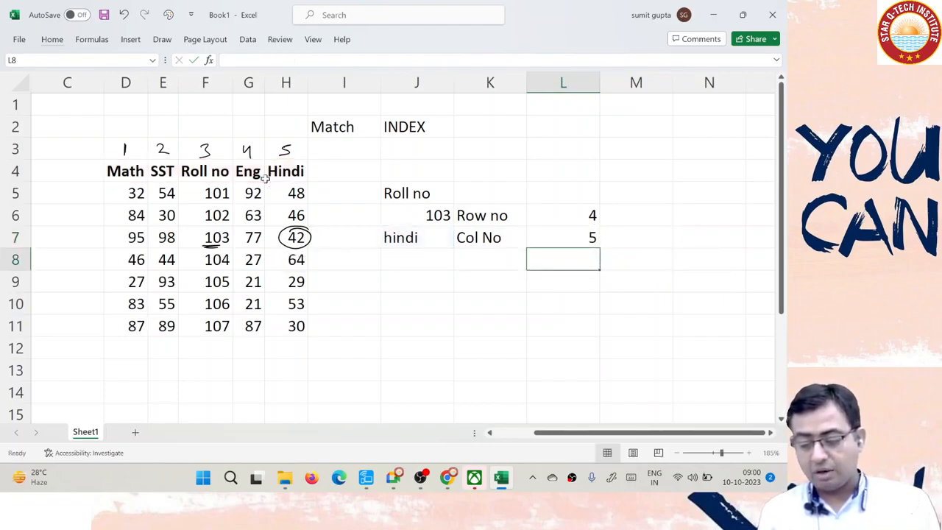
Compare the lookup subject in J7 with the Hindi header in H4.
key("Up")
key("Left")
key("Left")
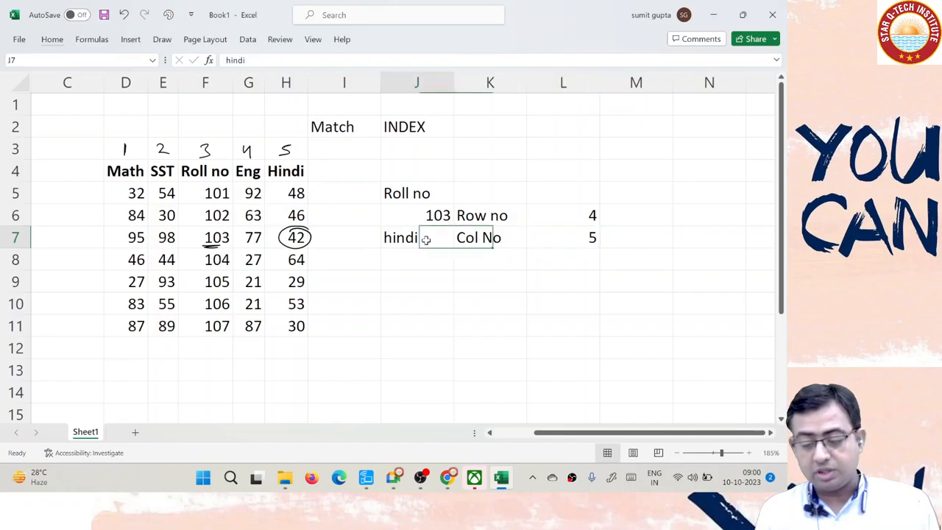
left_click(288, 168)
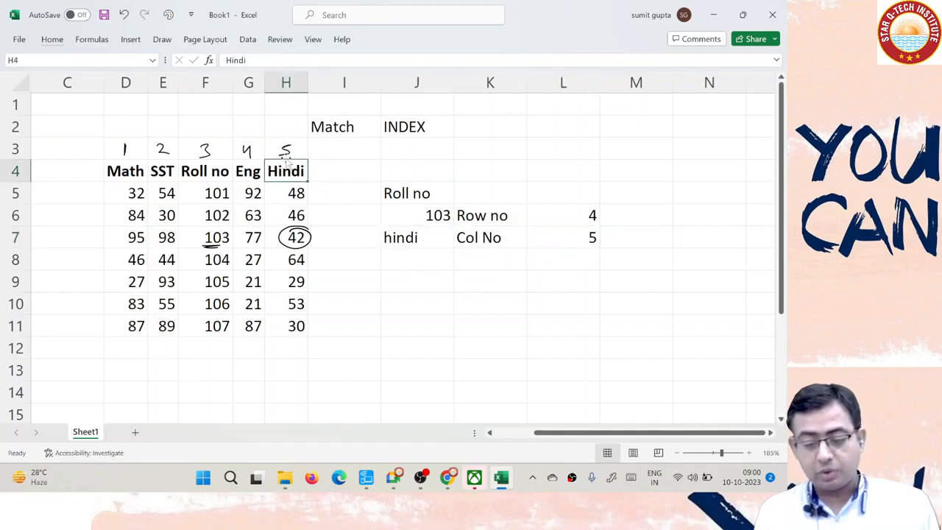
Change the lookup subject in J7 to eng and check the column number in L7 against the Eng column.
left_click(407, 237)
type("eng")
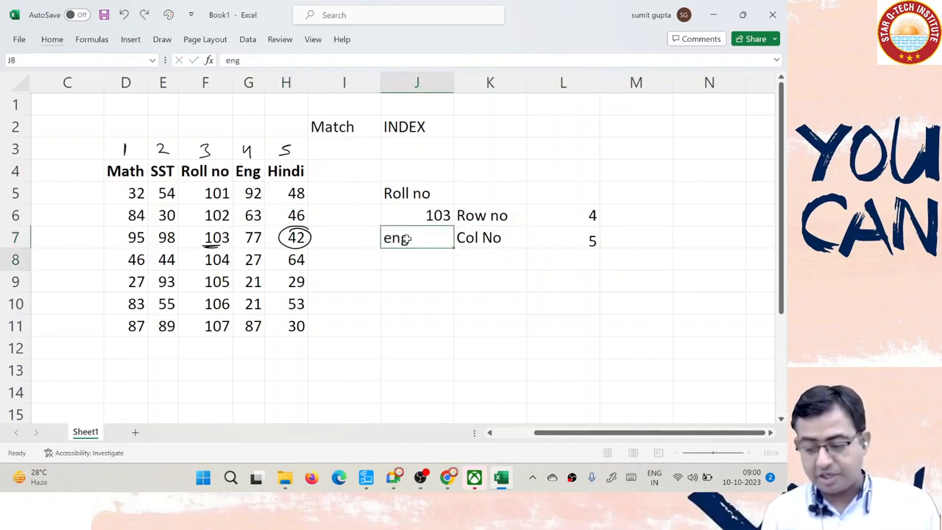
key("Return")
left_click(407, 239)
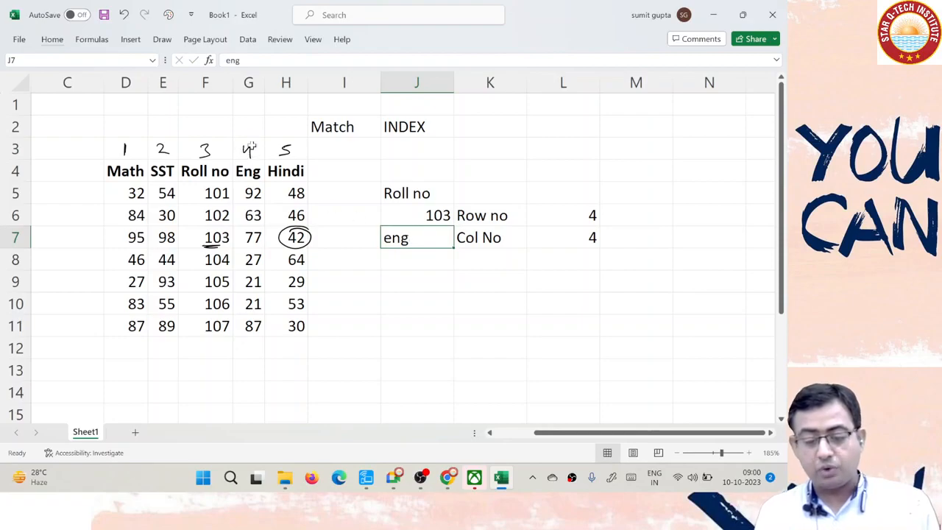
left_click(252, 153)
left_click(581, 236)
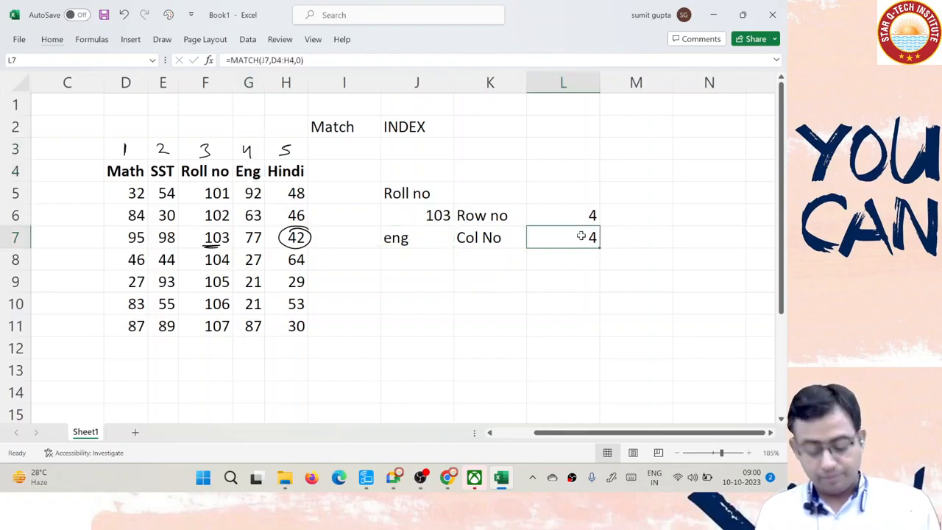
Set the lookup subject in J7 back to hindi and check the column number in L7.
left_click(438, 237)
type("hindi")
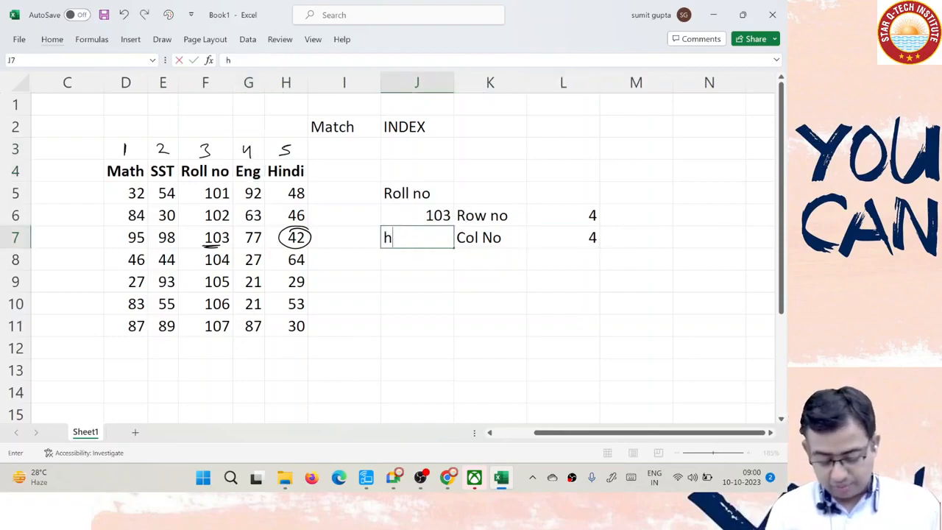
key("Right")
key("Right")
key("Right")
key("Left")
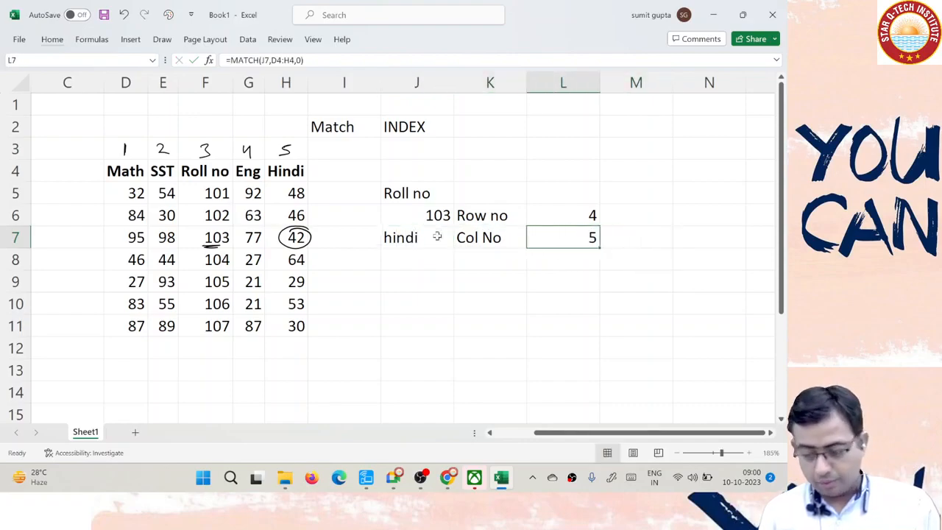
Review the cell and header range used by the Col No formula in L7.
key("F2")
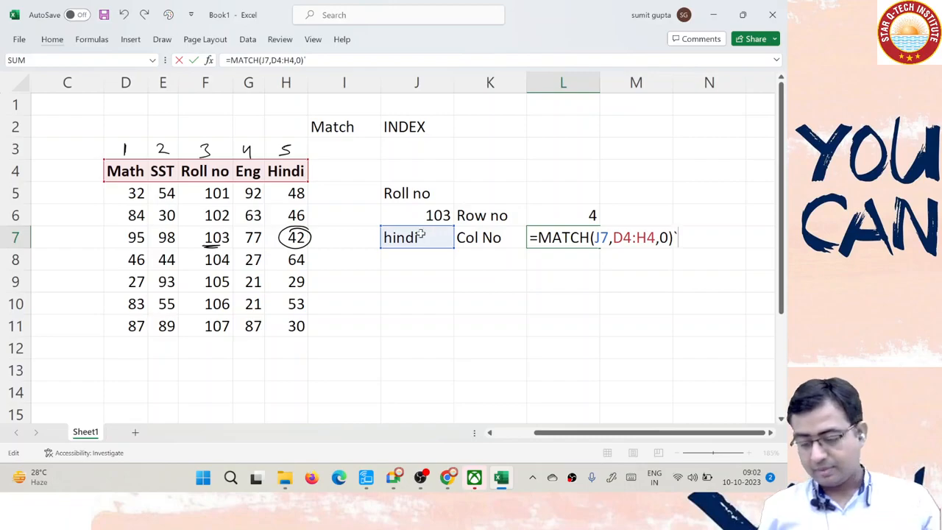
key("ctrl+Return")
key("Down")
key("Down")
key("Left")
key("Left")
key("Right")
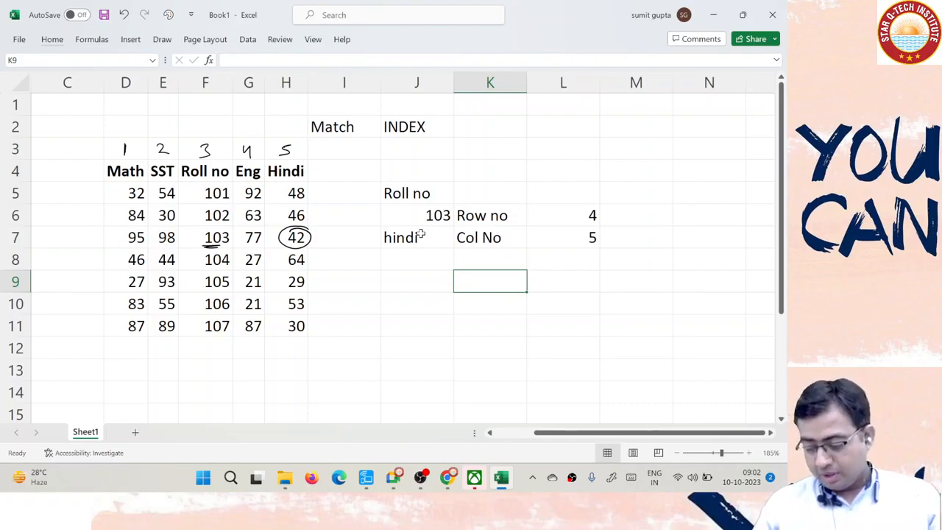
Sketch and erase crossing lines labelled 4 and 5 with a circled intersection below the lookup block.
mouse_move(412, 277)
left_mouse_down()
mouse_move(415, 372)
mouse_move(538, 372)
left_mouse_up()
left_click_drag(384, 316, 577, 315)
left_click_drag(488, 268, 484, 405)
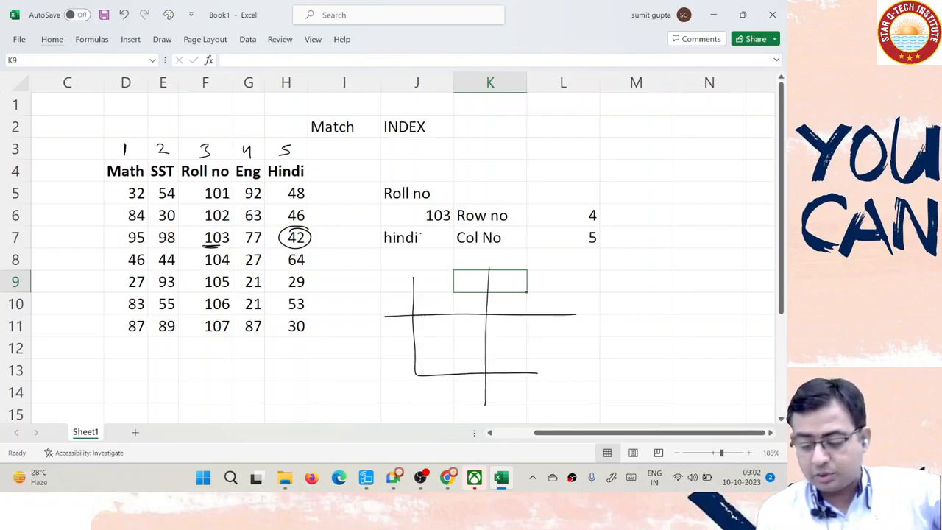
left_click_drag(491, 304, 493, 321)
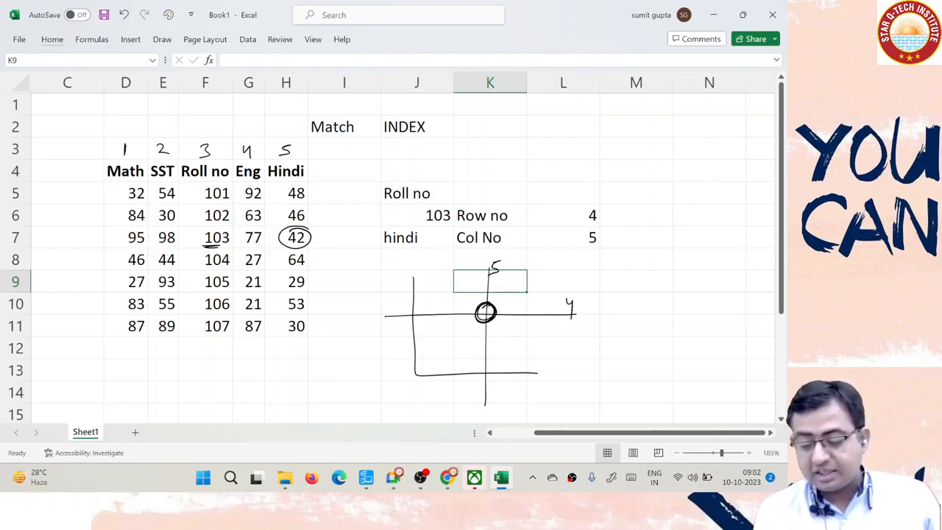
left_click_drag(485, 315, 495, 312)
left_click(414, 309)
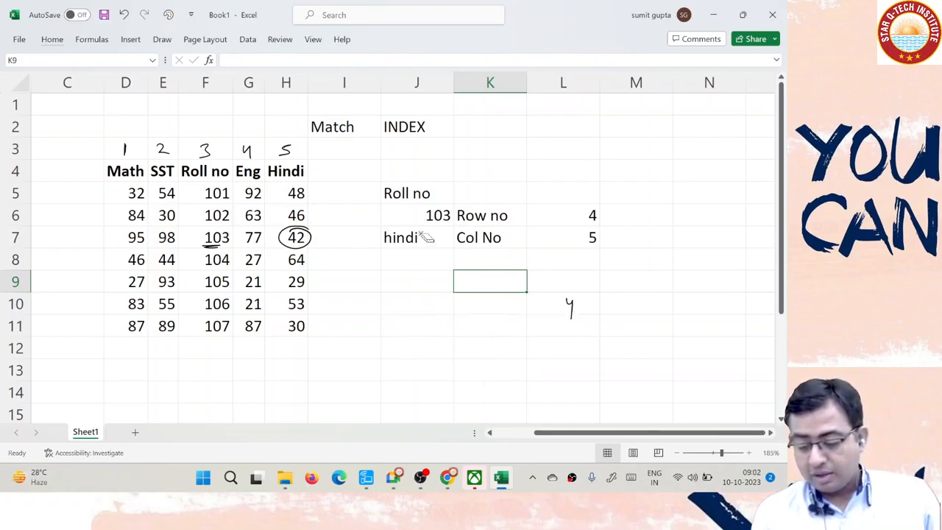
Lay out the result block with roll number 103 in J10 and the heading hindi in K9.
key("Left")
key("Down")
key("Up")
key("Right")
key("Left")
key("Down")
type("103")
key("Up")
key("Right")
type("hind")
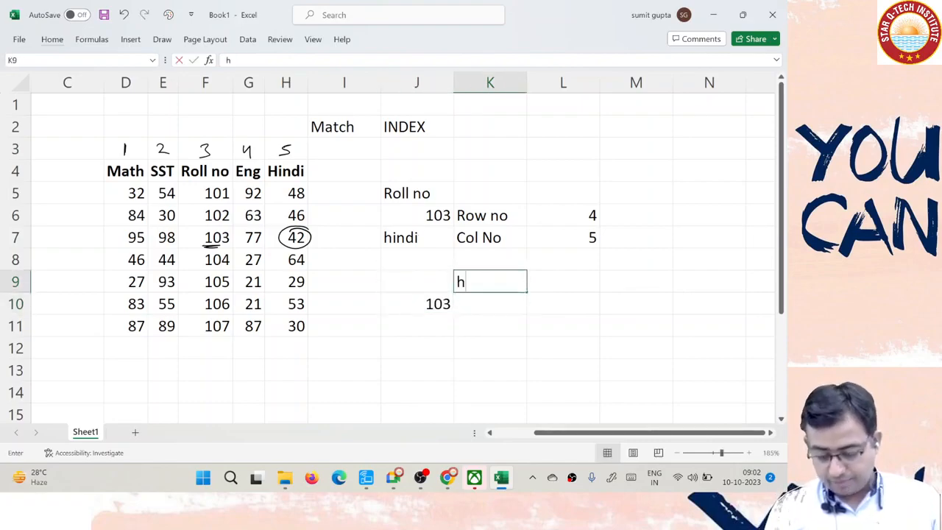
key("Return")
Enter =INDEX(D4:H11,L6,L7) in K10 to look up the Hindi mark of roll number 103.
key("Right")
key("Left")
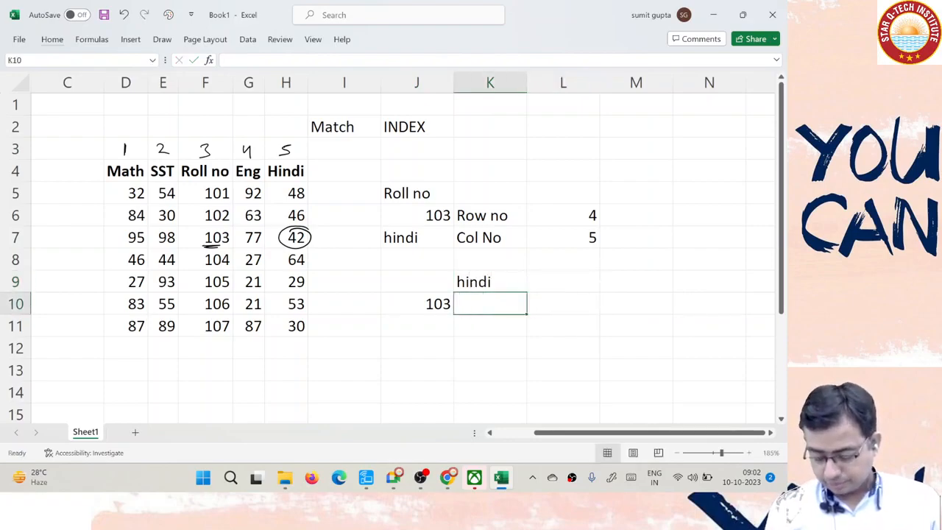
type("=ind")
key("Tab")
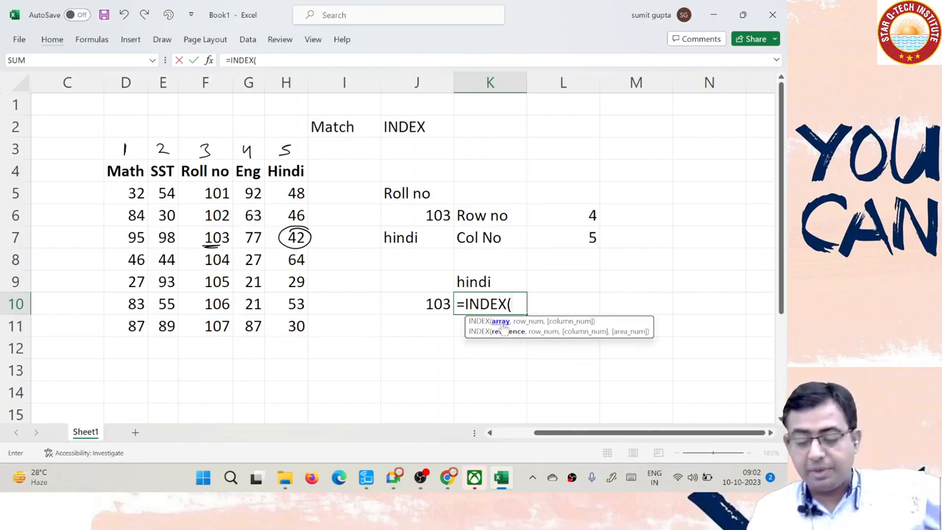
left_click_drag(116, 172, 271, 331)
type(",")
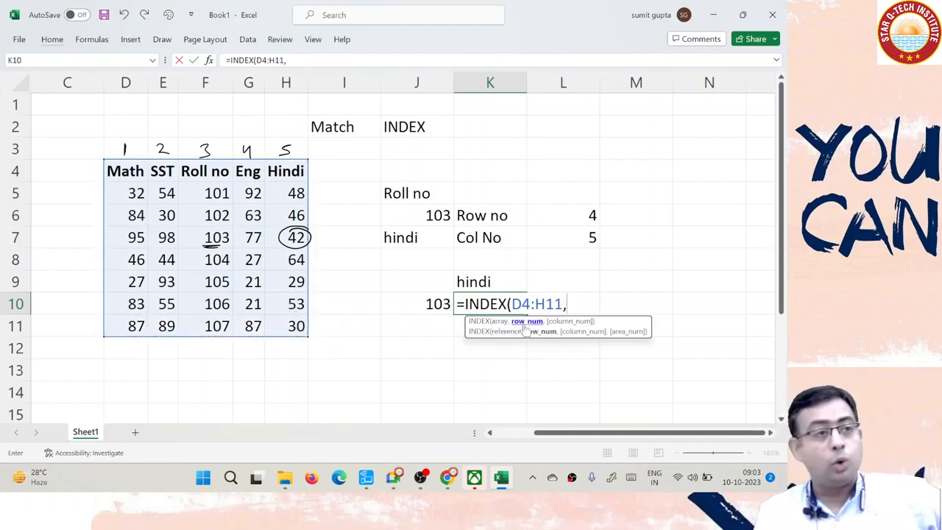
left_click(568, 212)
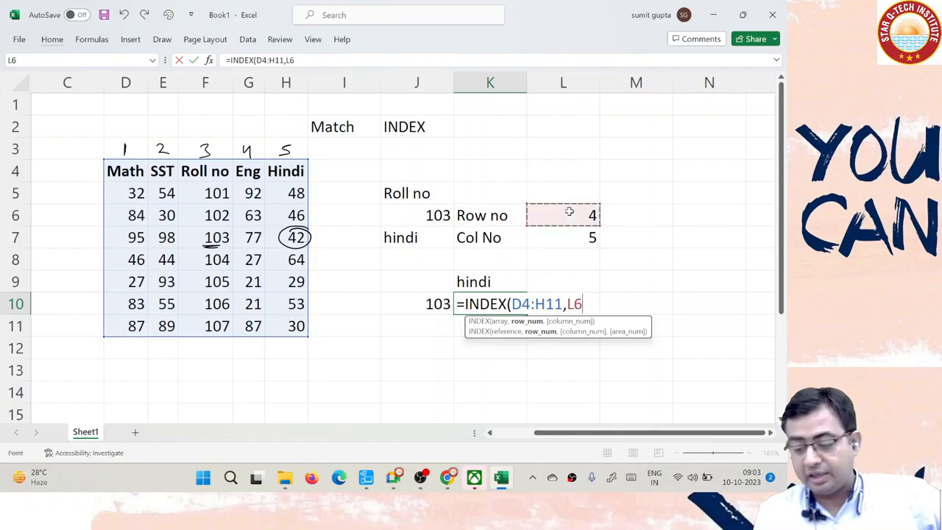
type(",")
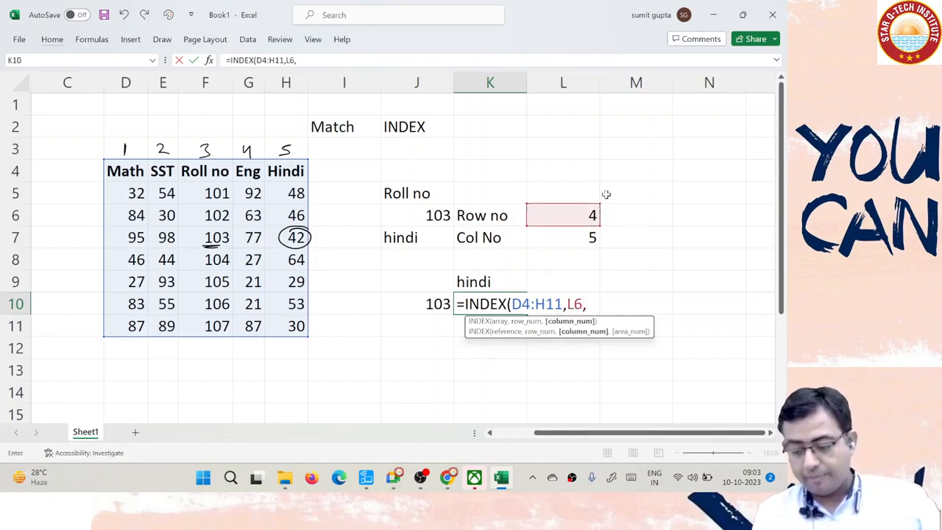
left_click(569, 238)
type(")")
key("Return")
Compare the INDEX result in K10 with the circled Hindi mark in H7.
key("Up")
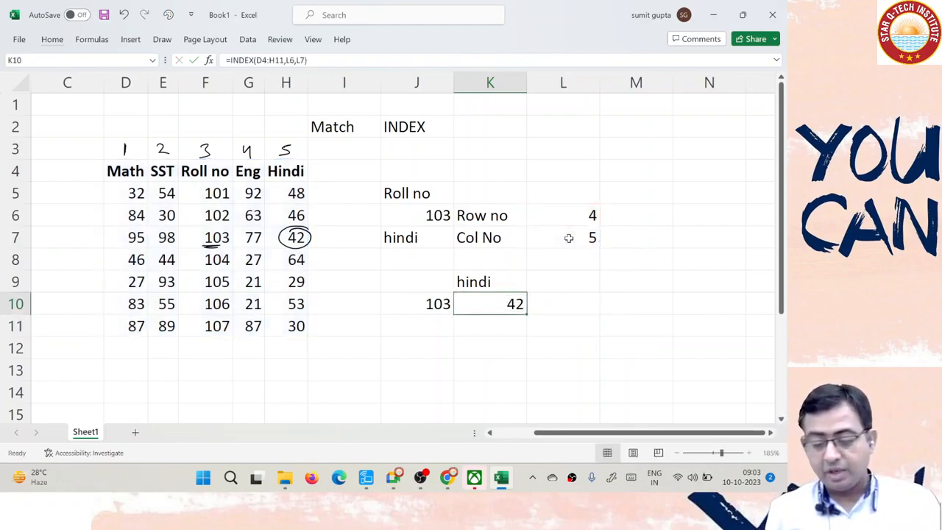
left_click(296, 238)
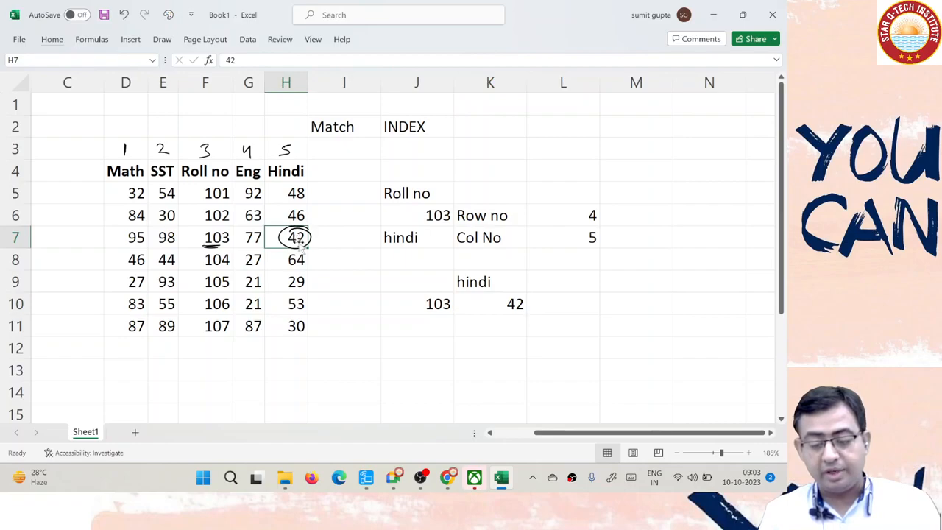
left_click(485, 282)
left_click(488, 303)
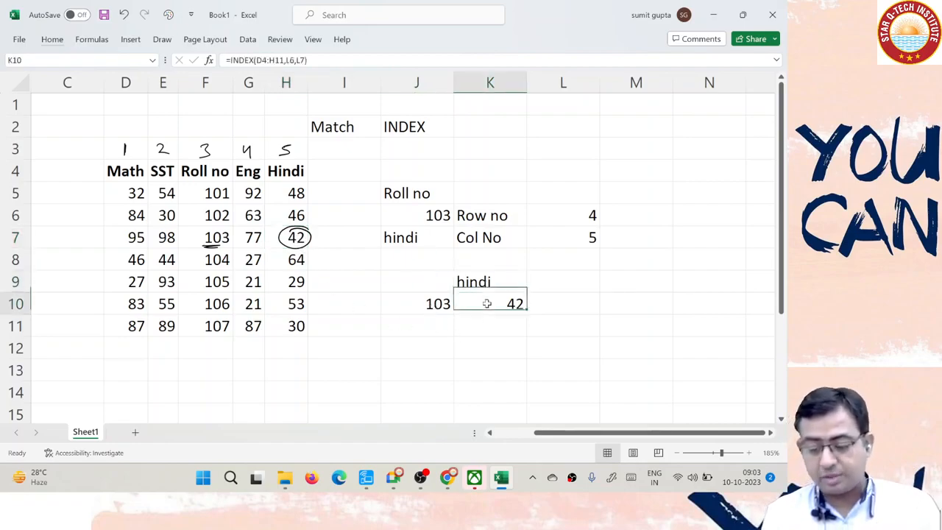
Change the roll number in J10 to 101 and check the Hindi result beside it.
left_click(429, 304)
left_click(479, 303)
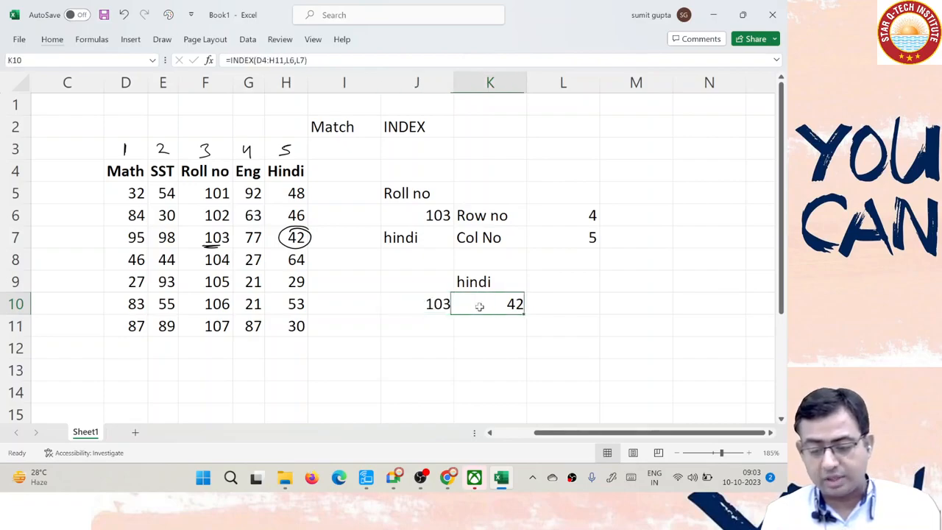
left_click(427, 304)
type("101")
key("Return")
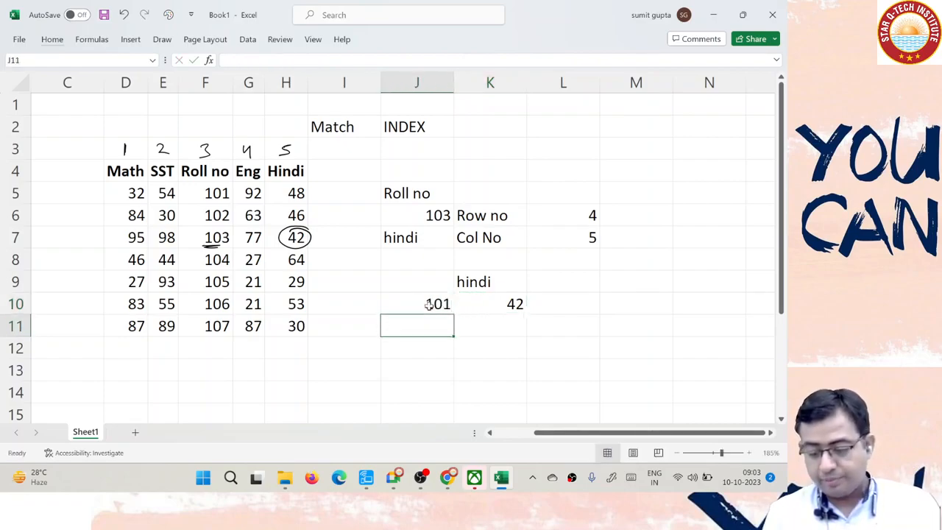
left_click(482, 306)
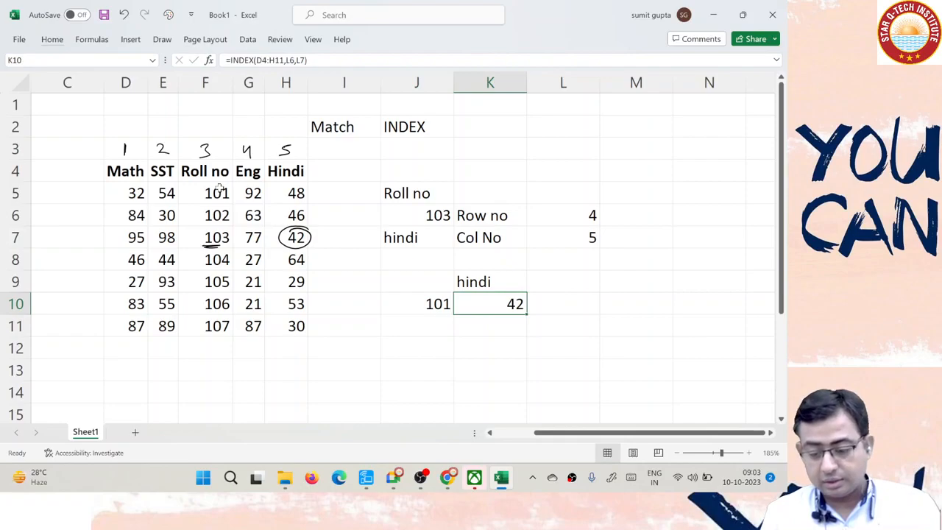
left_click(420, 215)
Set the roll number in J10 back to 103, then clear the cell.
left_click(437, 306)
type("103")
key("Return")
key("Up")
key("Delete")
key("Up")
key("Up")
Link the roll number in J10 to the lookup roll number with =J6.
left_click(437, 304)
type("=")
key("Up")
key("Up")
key("Up")
key("Up")
key("Return")
Set the lookup roll number in J6 to 101 and compare the K10 result with that student's Hindi mark.
key("Up")
key("Up")
key("Up")
key("Up")
key("Up")
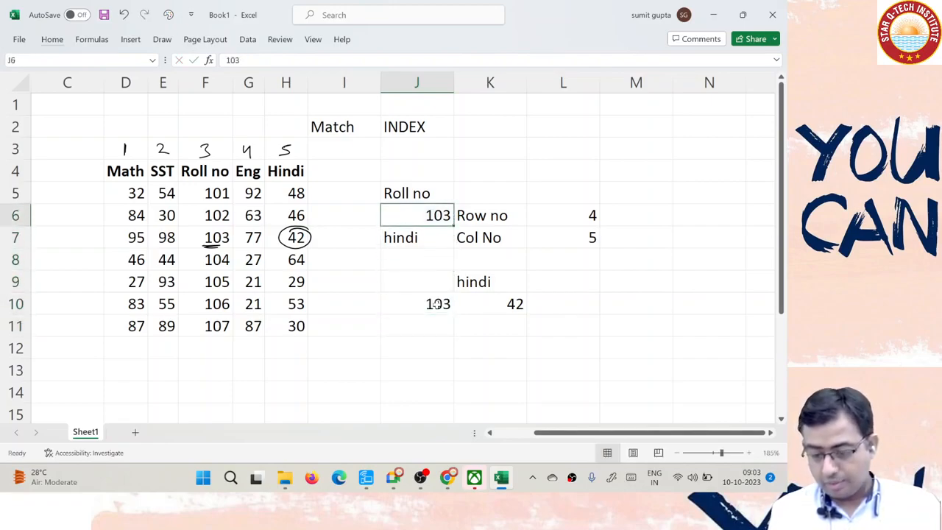
type("101")
key("Return")
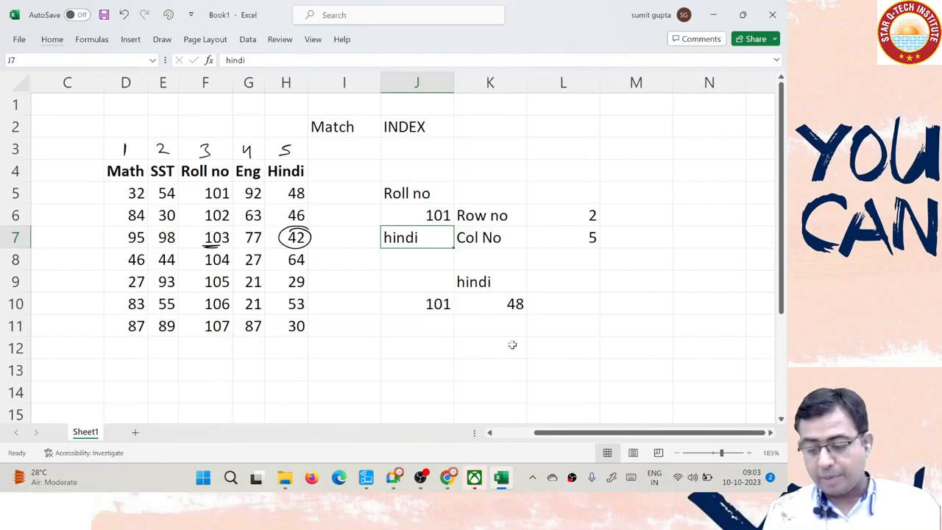
left_click(491, 311)
left_click(220, 192)
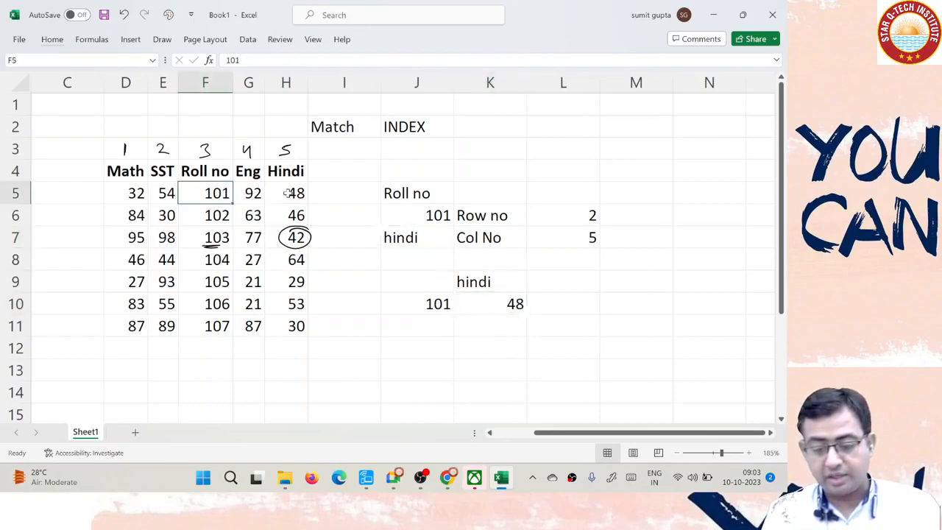
left_click(287, 194)
Link the result heading in K9 to the subject name with =J7.
left_click(404, 236)
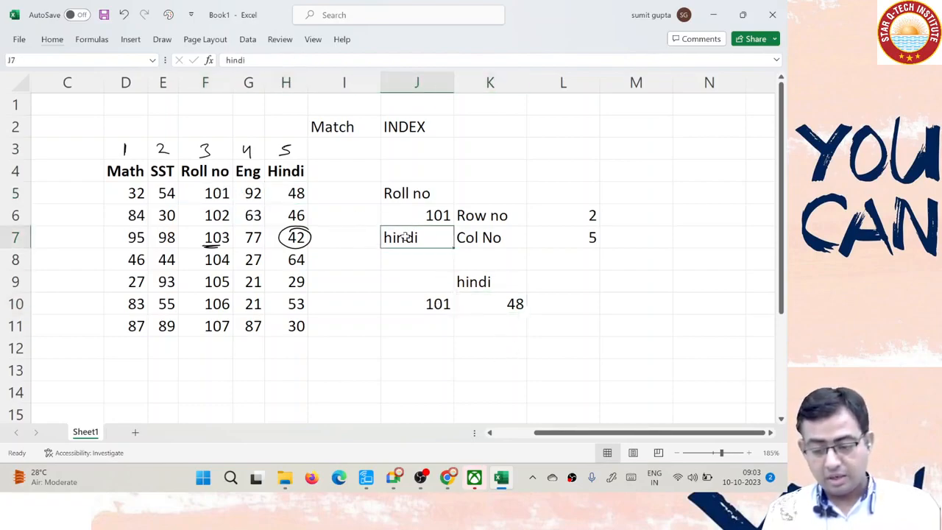
left_click(485, 281)
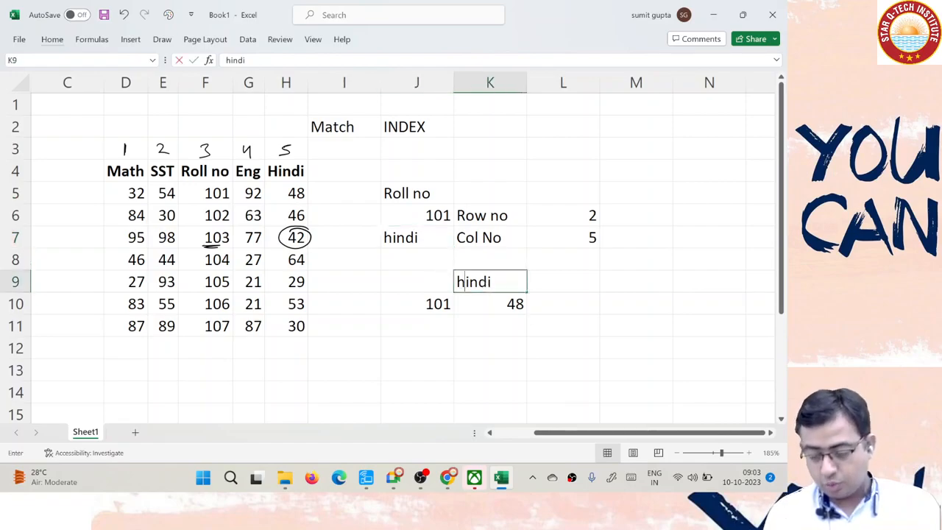
type("=")
key("Up")
key("Left")
key("Up")
key("Return")
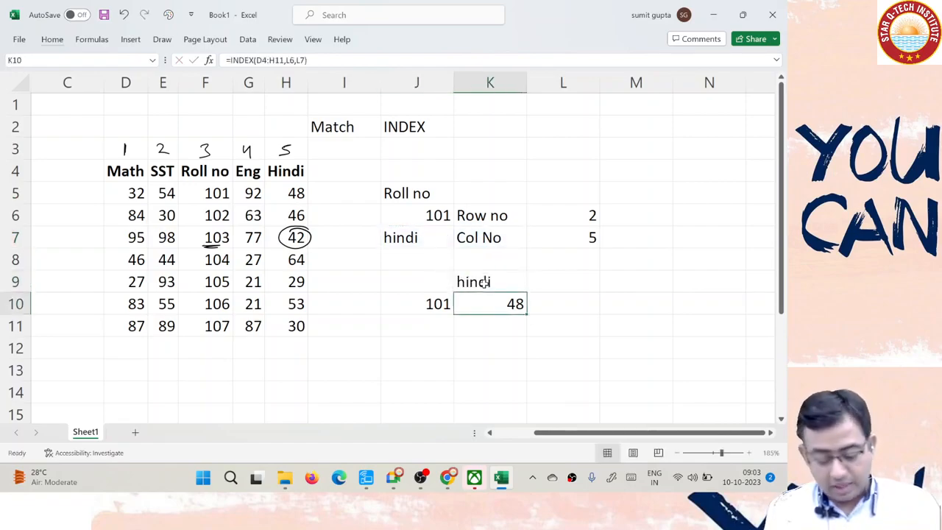
Review the row and column arguments of the INDEX formula in K10, leaving the formula as it was.
key("F2")
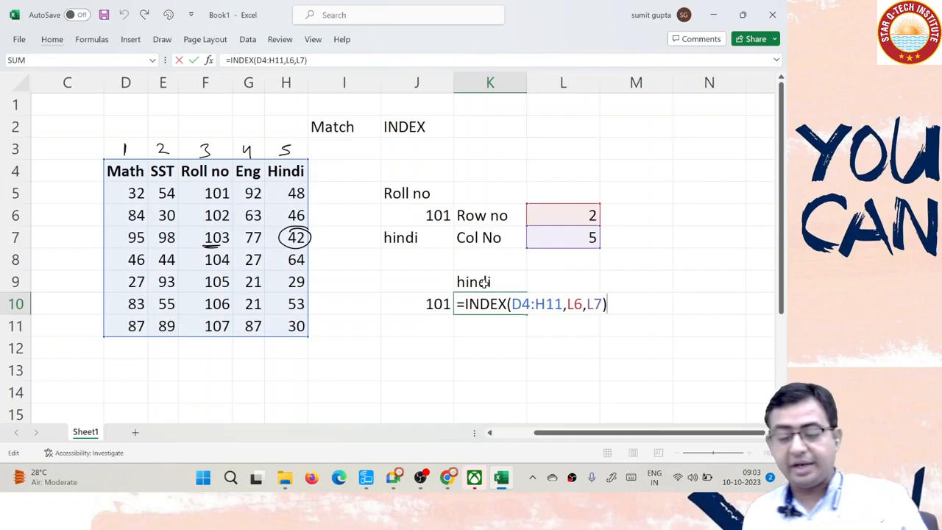
key("Left")
key("Left")
key("Left")
key("Left")
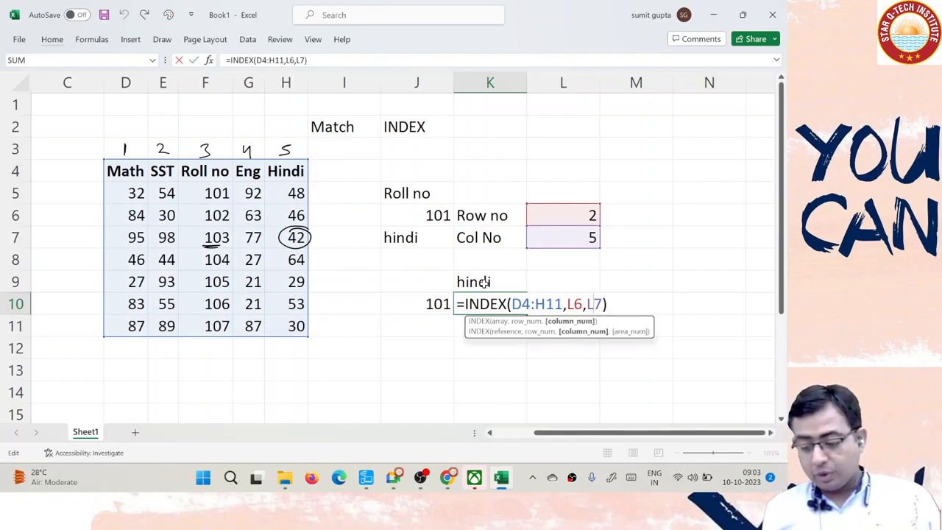
key("Right")
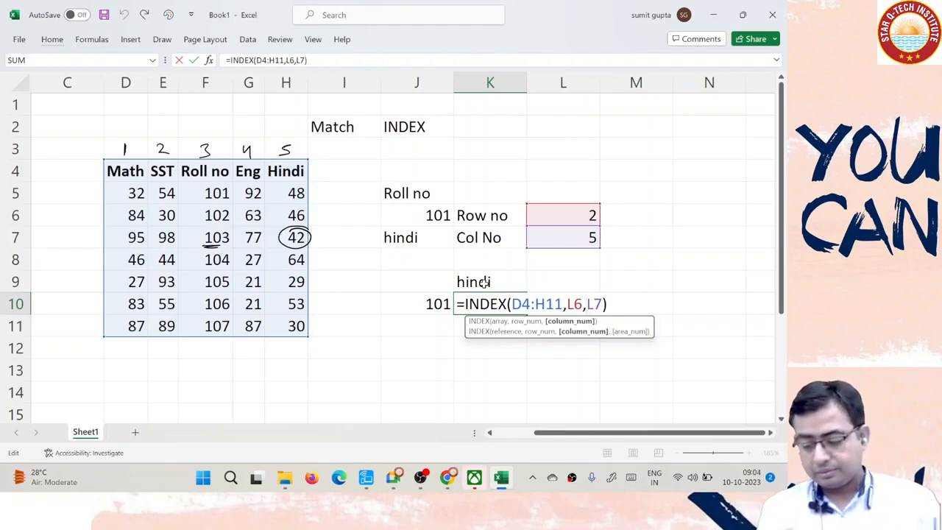
key("Right")
key("Right")
key("Right")
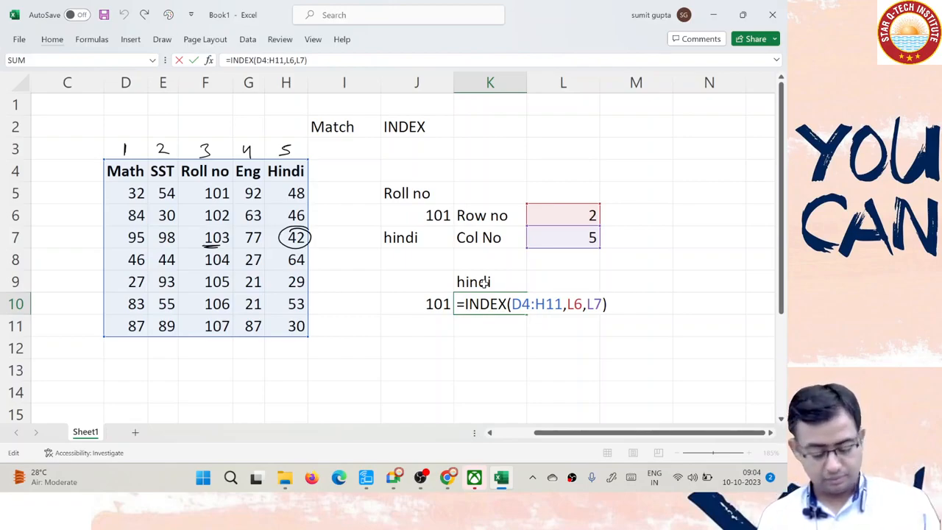
type("`")
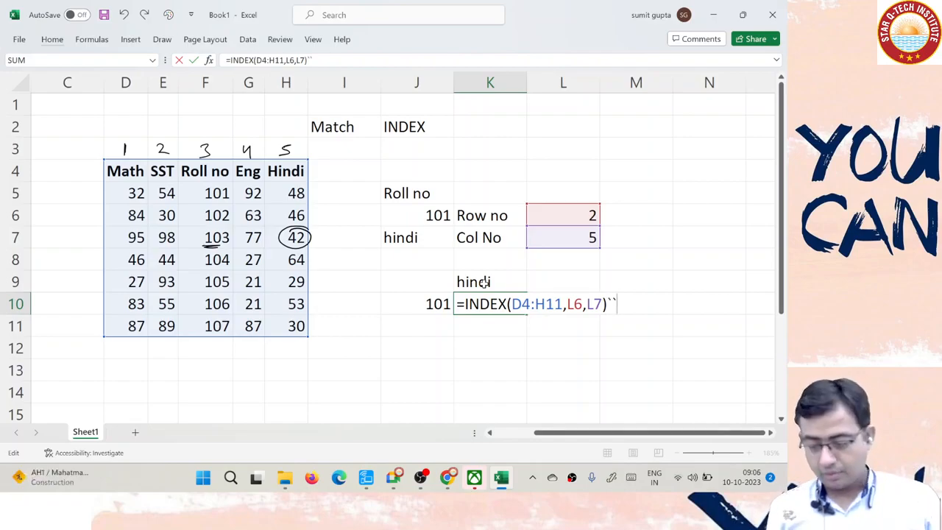
key("ctrl+Return")
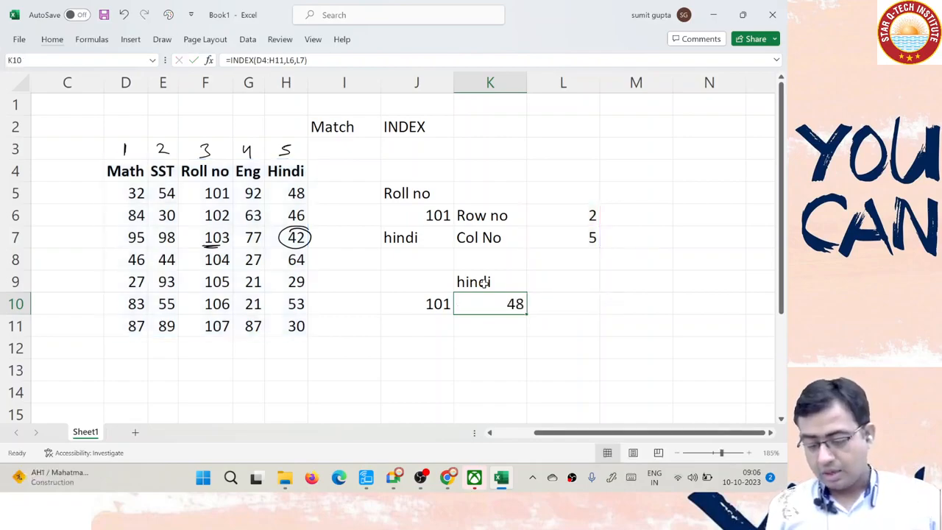
Clear the whole lookup and result block in J5:M11.
key("Up")
key("Up")
key("Up")
key("Up")
key("Up")
key("Left")
key("Left")
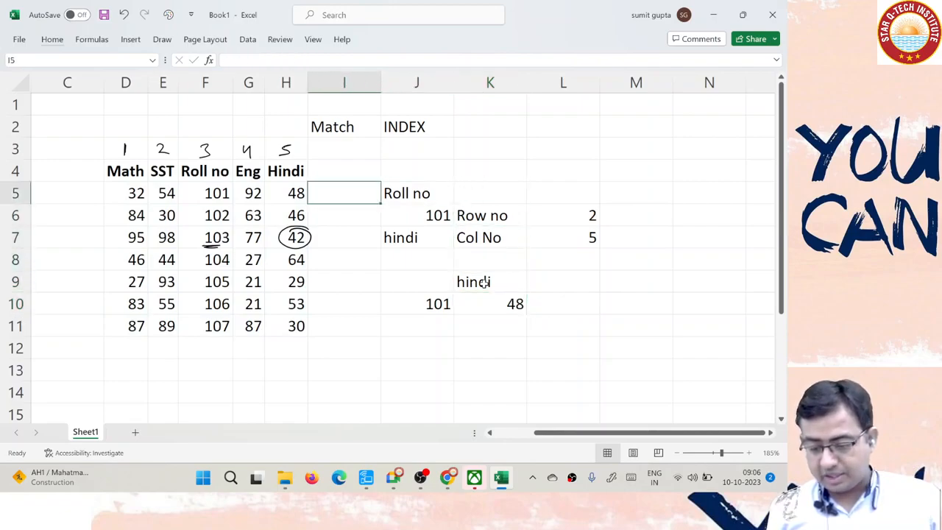
key("Right")
key("shift+Right")
key("shift+Right")
key("shift+Right")
key("shift+Down")
key("shift+Down")
key("shift+Down")
key("shift+Down")
key("shift+Down")
key("shift+Down")
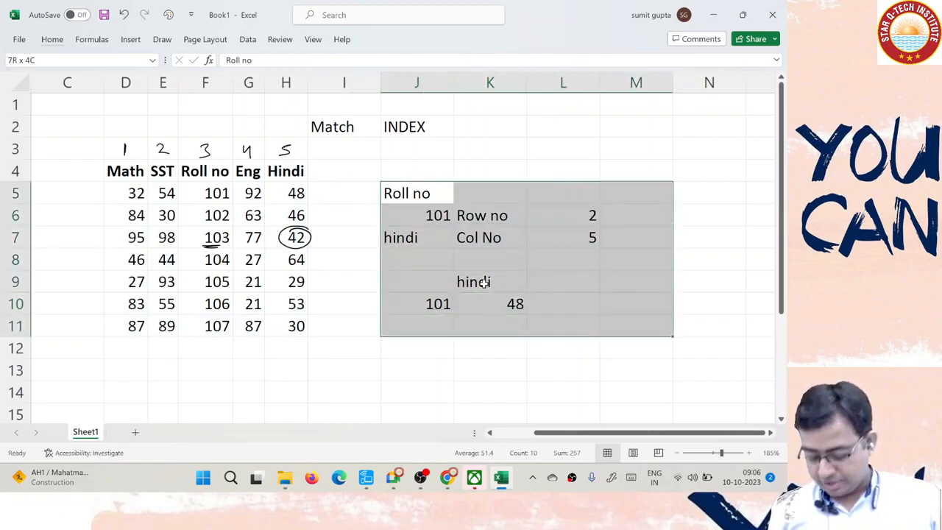
key("Delete")
Delete the ink circle around the Hindi mark in H7 and the ink underline below roll number 103.
left_click(298, 239)
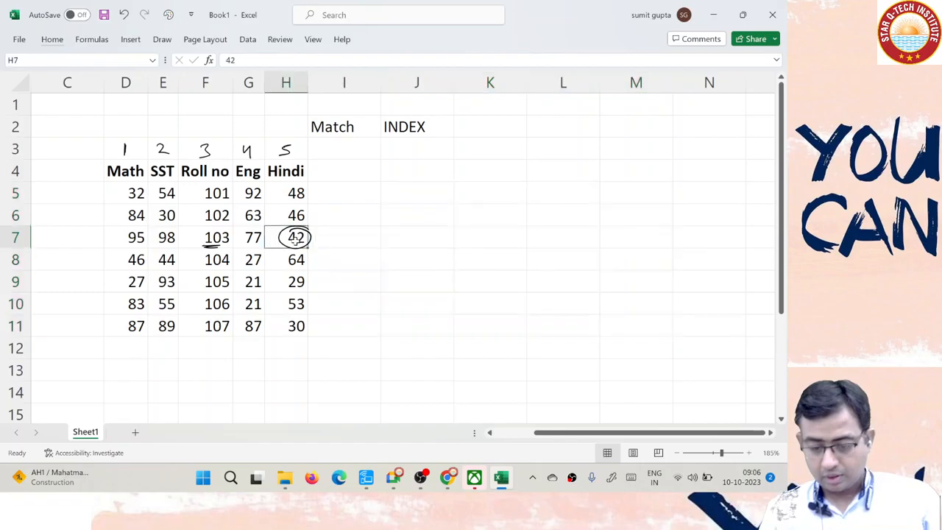
left_click(293, 249)
key("Delete")
left_click(212, 246)
key("Delete")
Set up a new lookup with the heading SST in K5 and roll number 102 in J6.
left_click(412, 197)
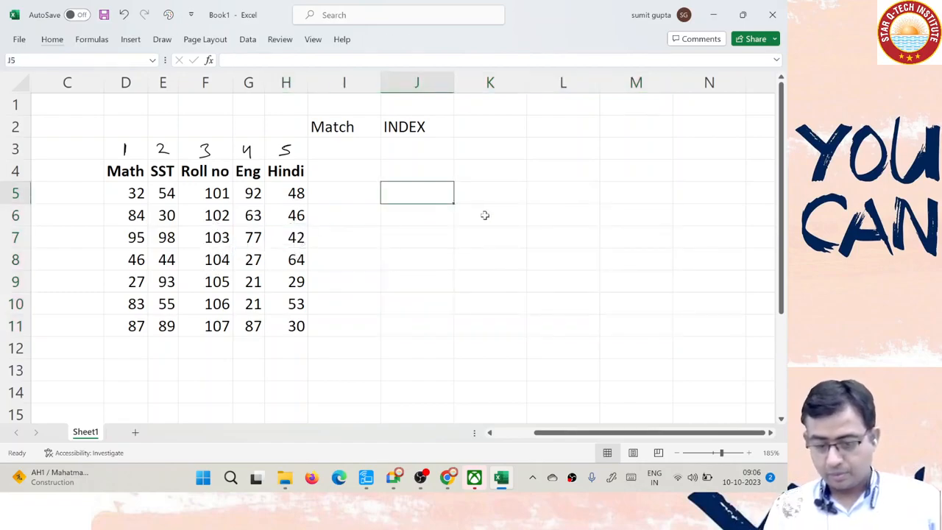
key("Right")
type("SST")
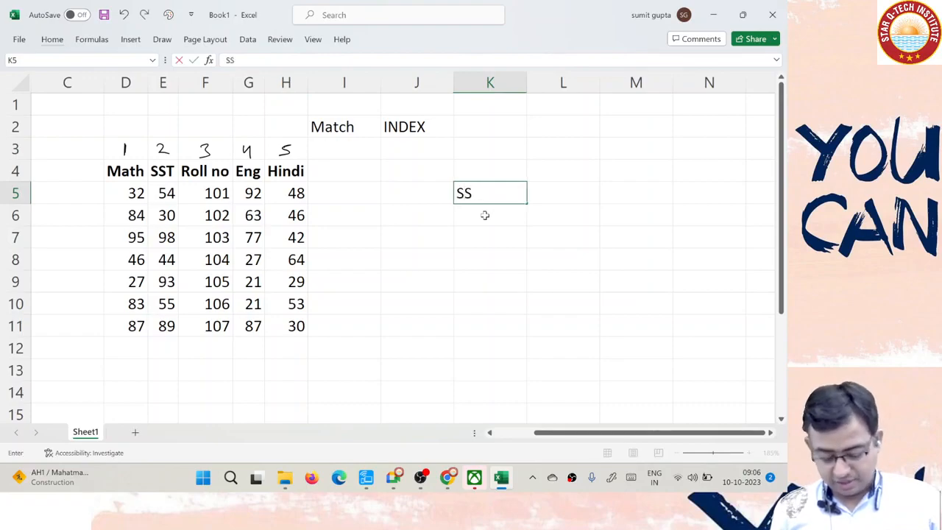
key("Return")
key("Left")
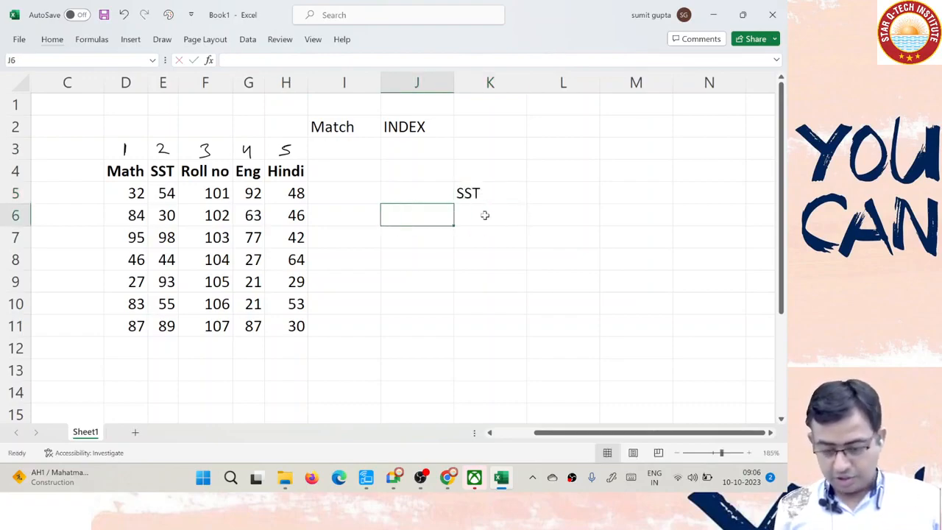
type("102")
key("Tab")
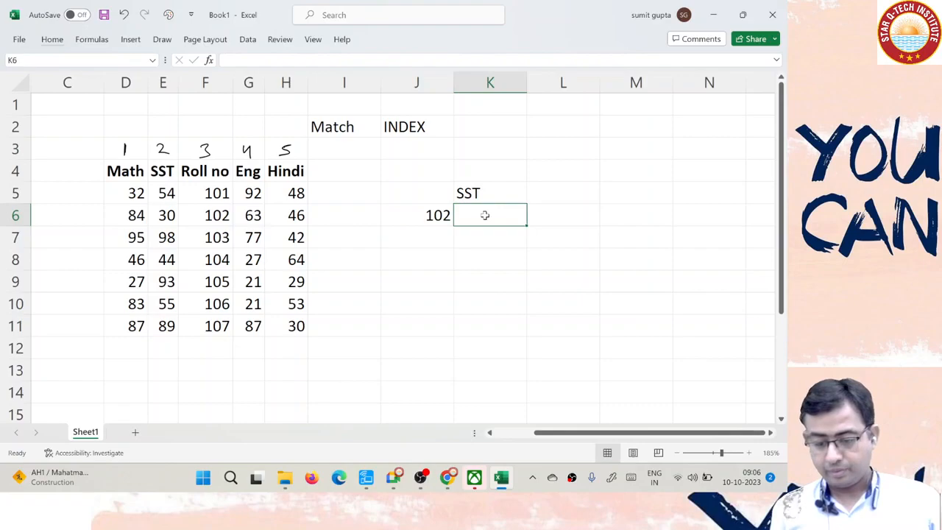
Narrow the empty column C before the marks table.
key("Left")
key("Left")
key("Left")
key("Left")
left_click_drag(103, 85, 57, 86)
Start an INDEX formula in K6 with the marks table D4:H11 as its array.
left_click(437, 218)
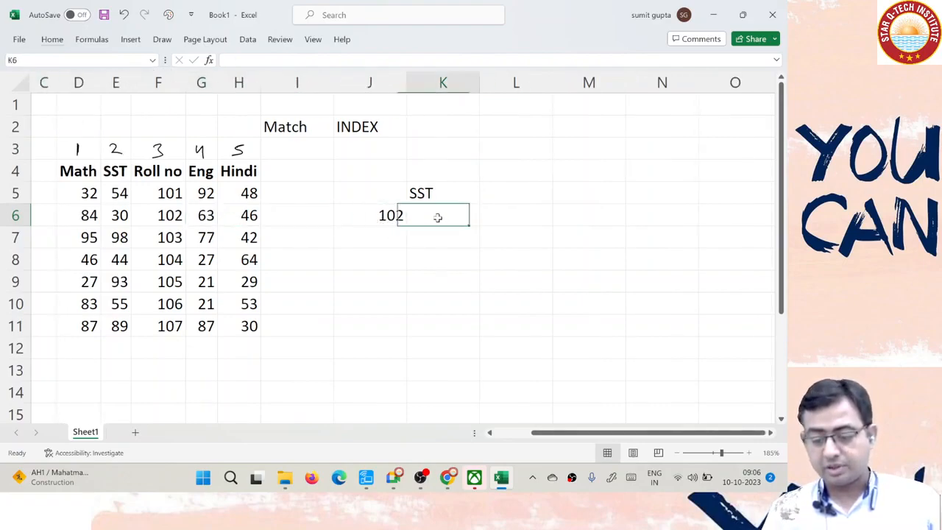
left_click_drag(380, 191, 422, 216)
left_click(422, 216)
type("=ind")
key("Tab")
key("Left")
key("Left")
key("Left")
key("Left")
key("Left")
key("Left")
key("Up")
key("Up")
key("Left")
key("ctrl+shift+Right")
key("ctrl+shift+Down")
type(",")
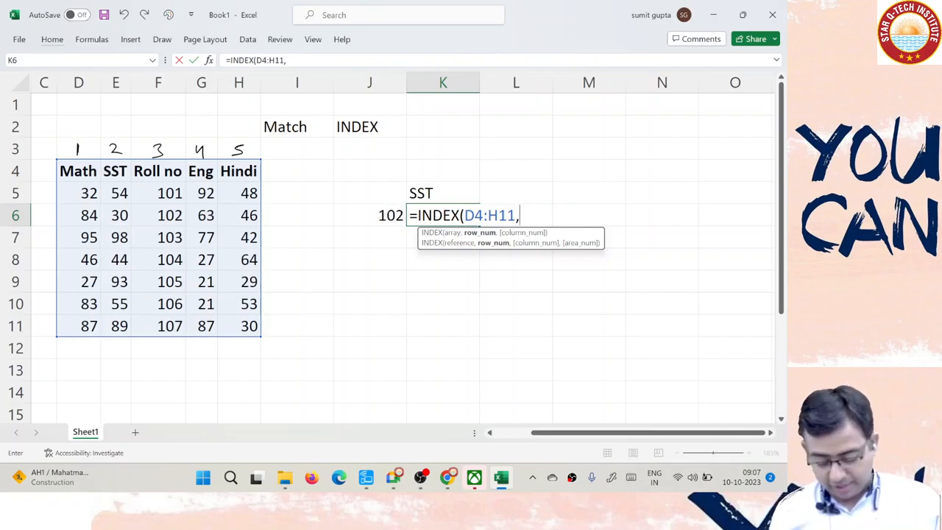
Add MATCH(J6,F4:F11,0) as the row number argument of the INDEX formula in K6.
type("mat")
key("Tab")
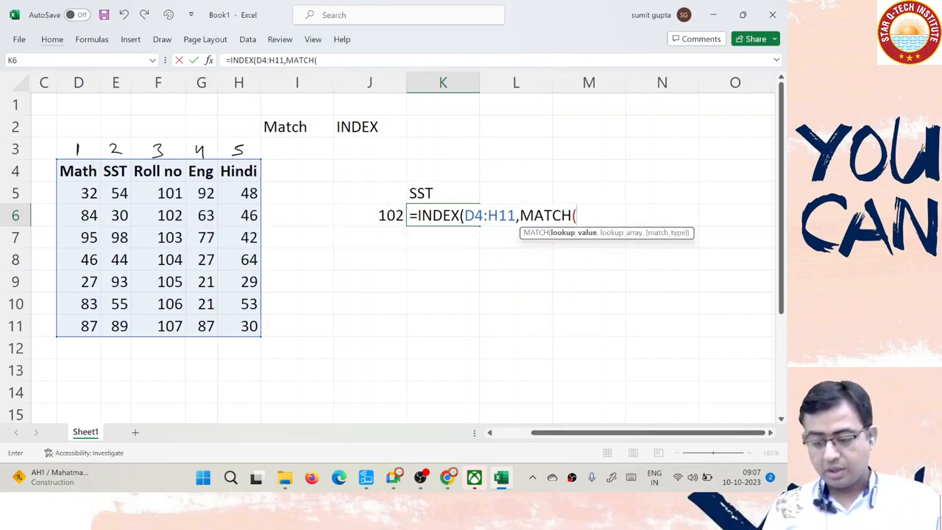
left_click(388, 215)
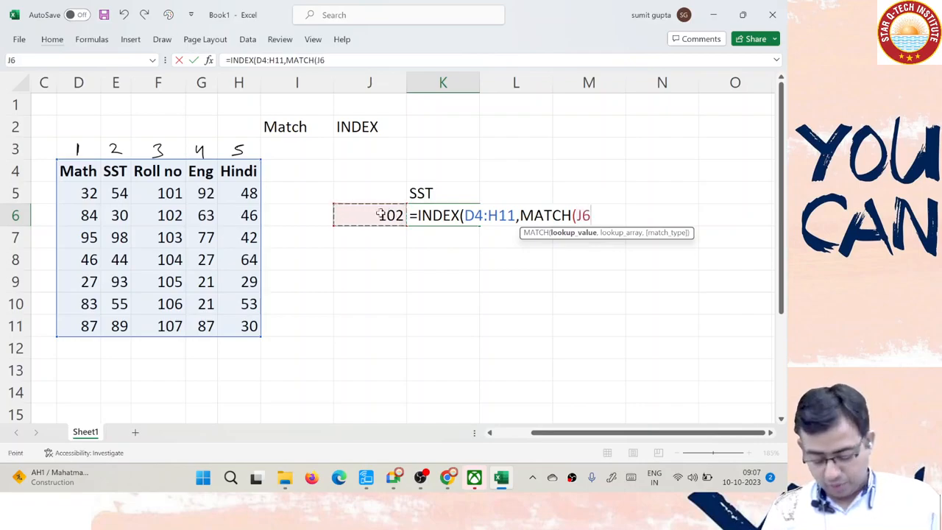
type(",")
left_click(158, 178)
left_click_drag(159, 181, 175, 331)
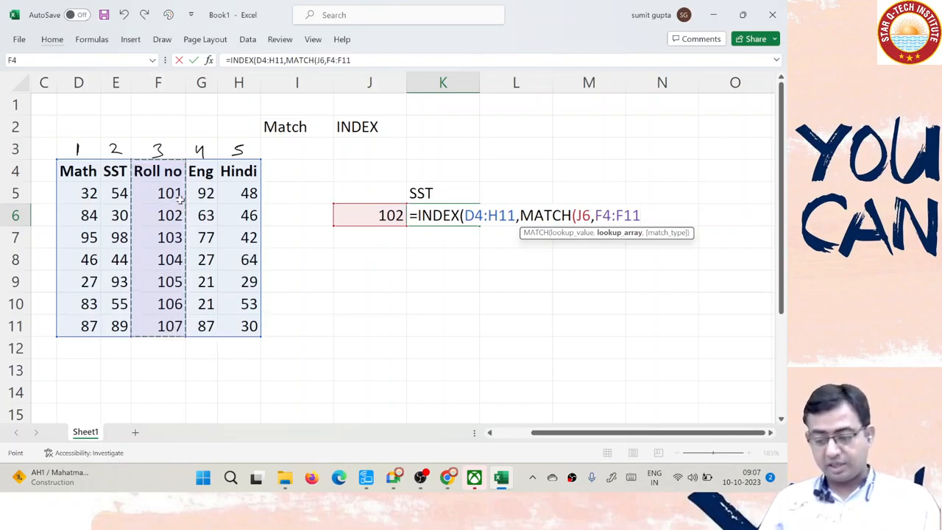
type(",0)")
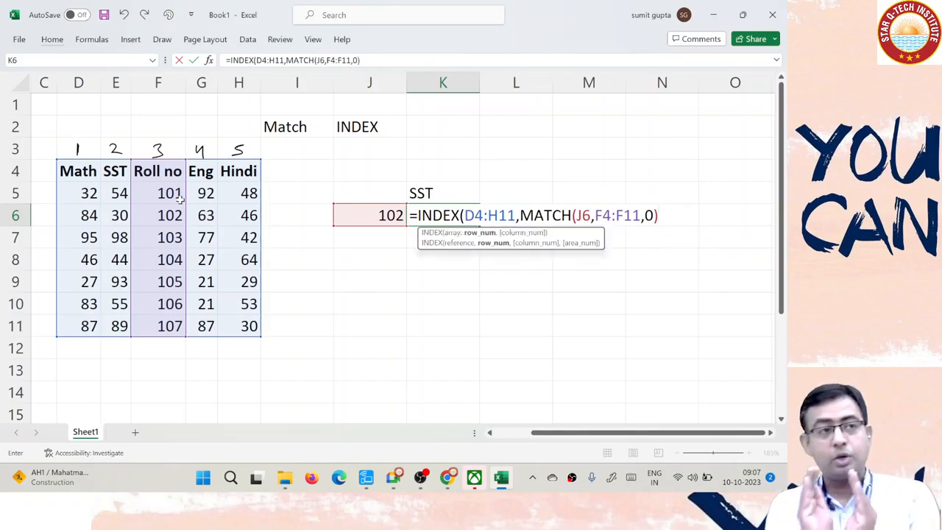
Add MATCH(K5,D4:H4,0) as the column number argument and complete the INDEX formula in K6.
type(",mat")
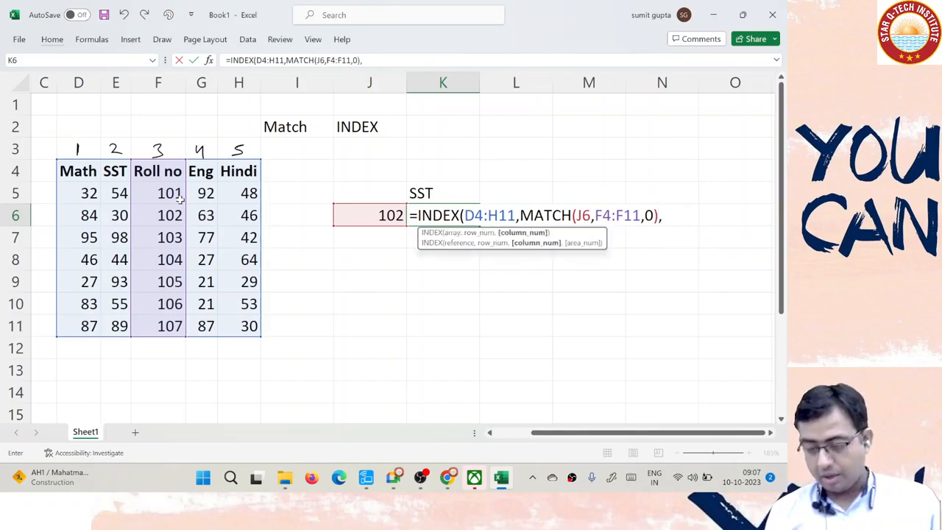
key("Tab")
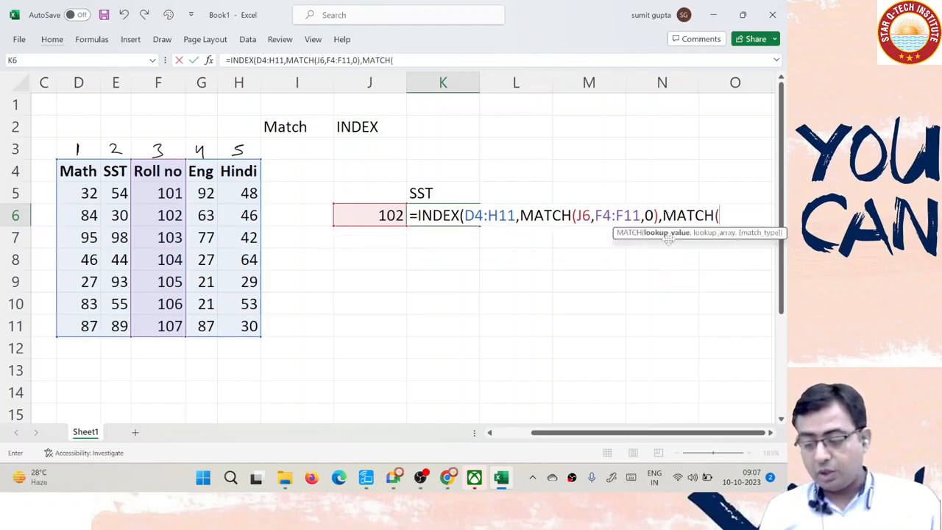
left_click(434, 192)
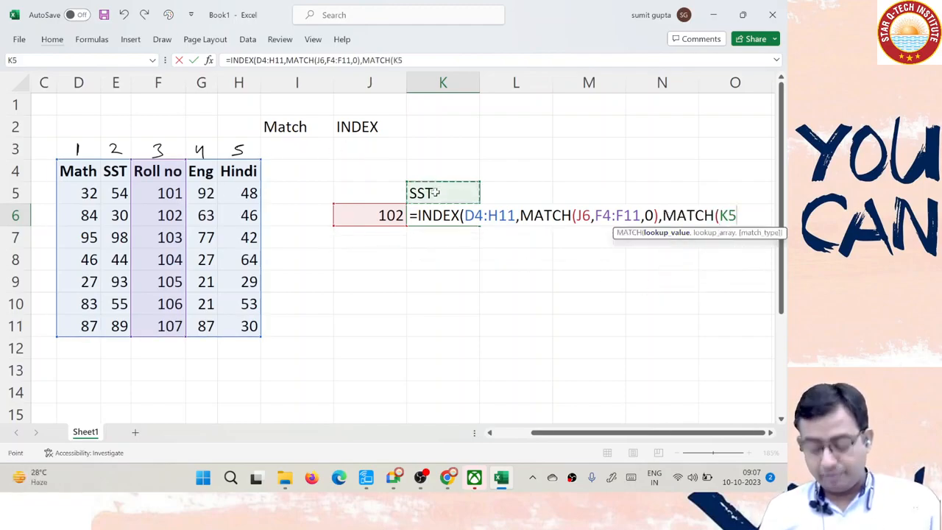
type(",")
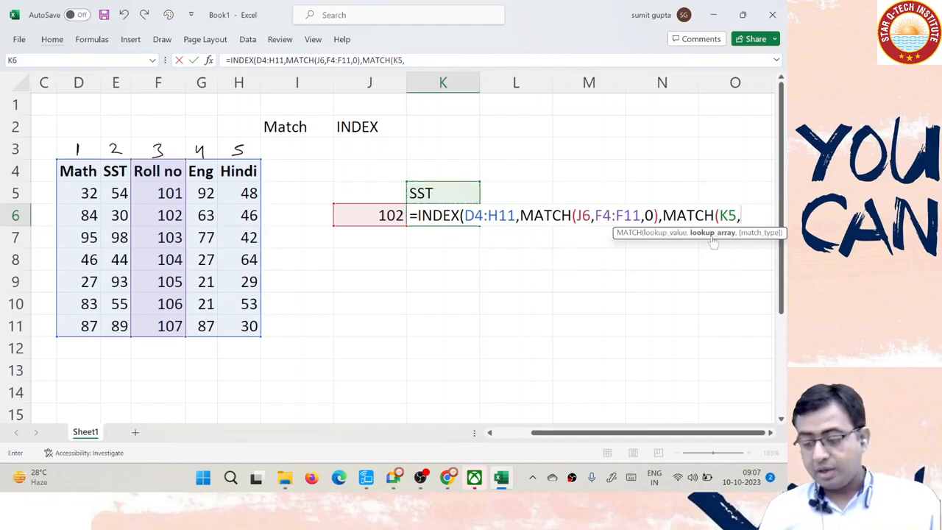
left_click_drag(77, 171, 243, 172)
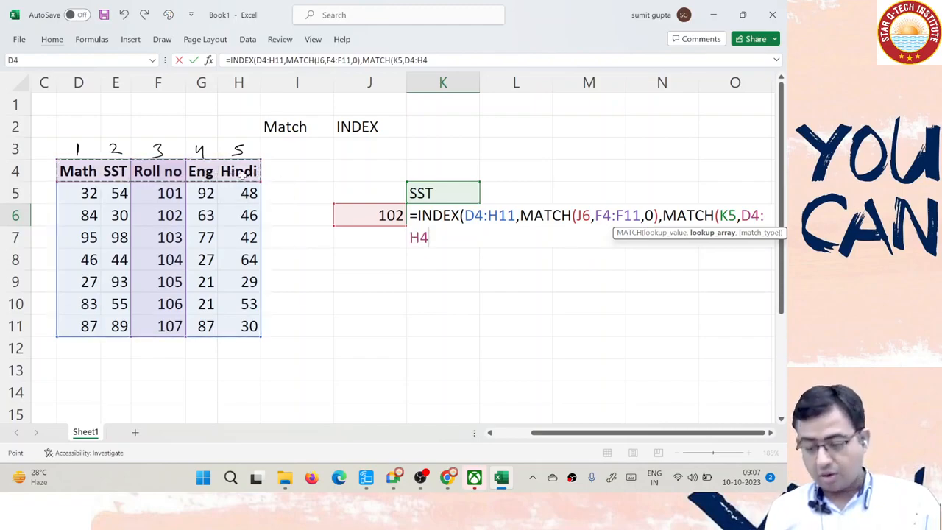
type(",0)")
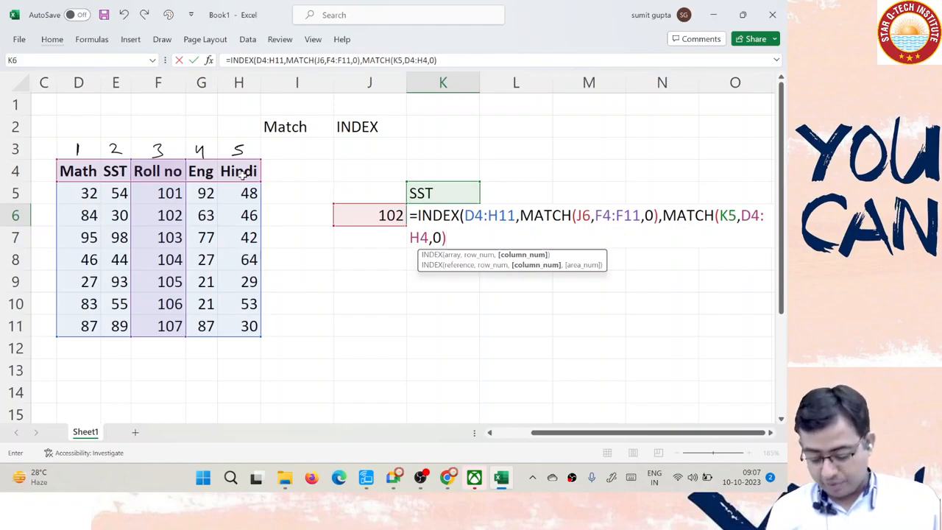
type(")")
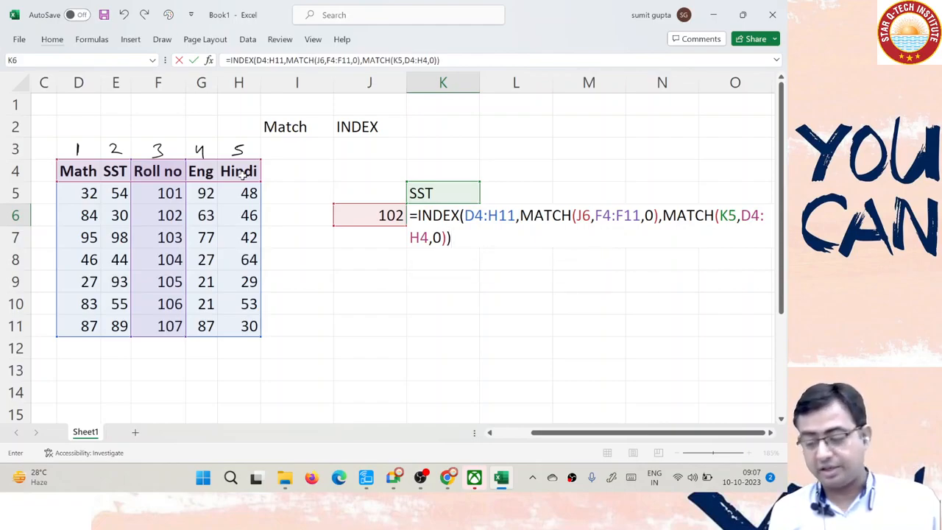
key("Return")
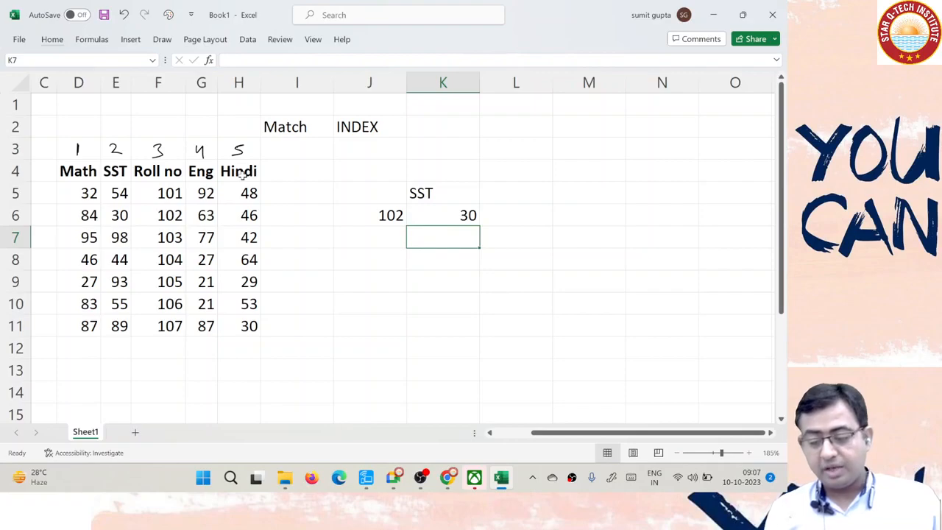
Test the lookup by setting the subject heading in K5 to math.
key("Up")
key("Up")
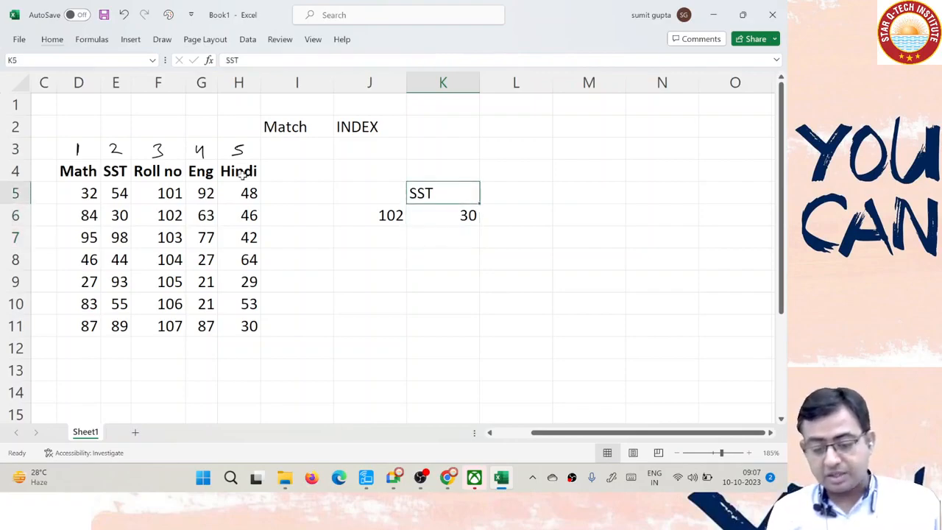
key("Down")
key("Left")
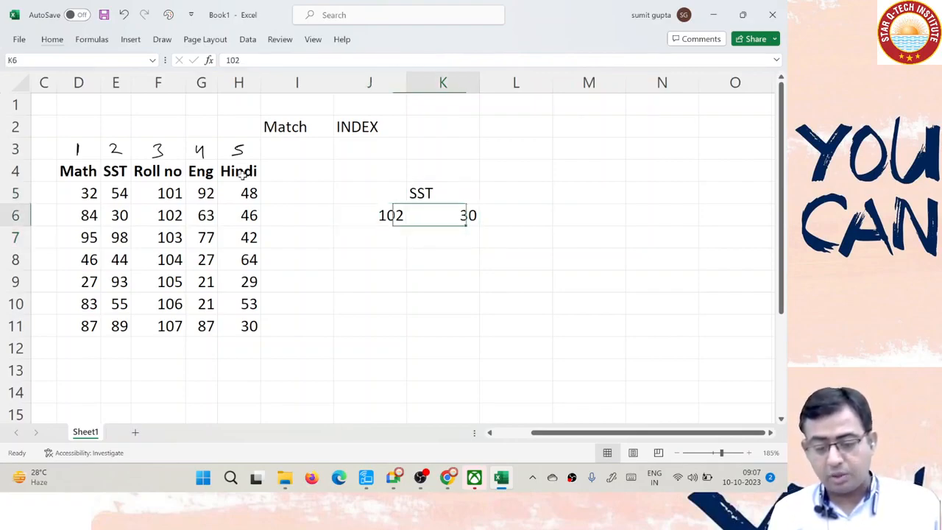
key("Up")
key("Right")
type("math")
key("Return")
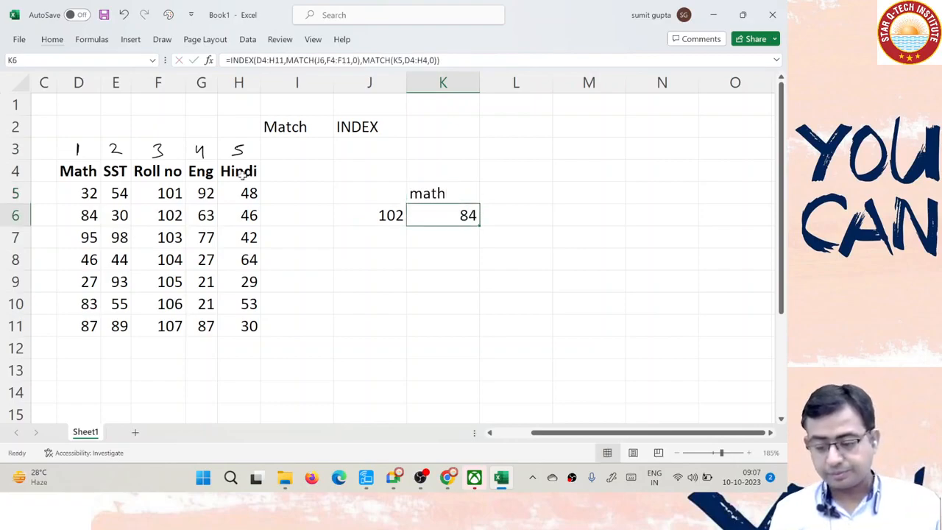
Test roll number 105 in J6 and replace it with 104.
key("Left")
type("105")
key("Return")
key("Up")
type("104")
key("Return")
Test the lookup by setting the subject heading in K5 to hindi.
key("Up")
key("Up")
key("Right")
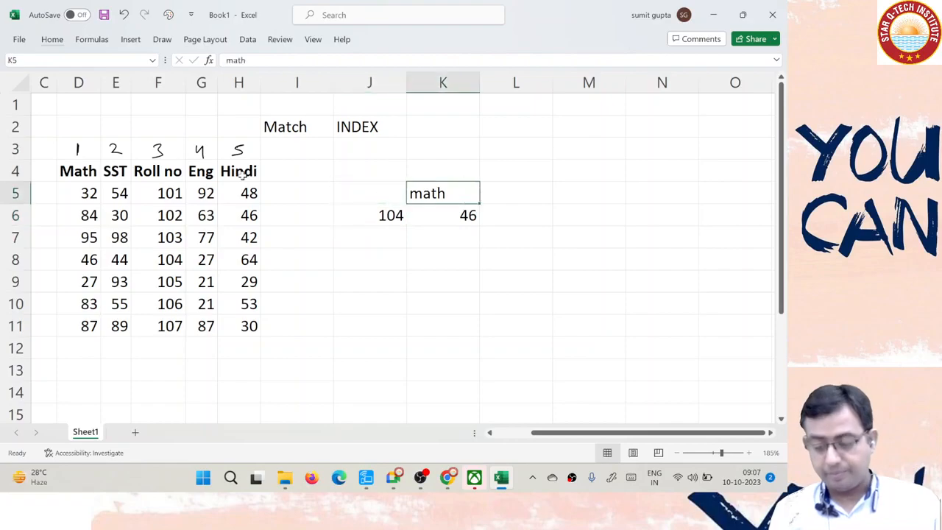
type("hindi")
key("Right")
Examine the marks table from the Roll no column across to the Hindi column for the looked-up roll number.
key("Left")
key("Left")
key("Left")
key("Left")
key("Left")
key("Up")
key("Left")
key("ctrl+shift+Down")
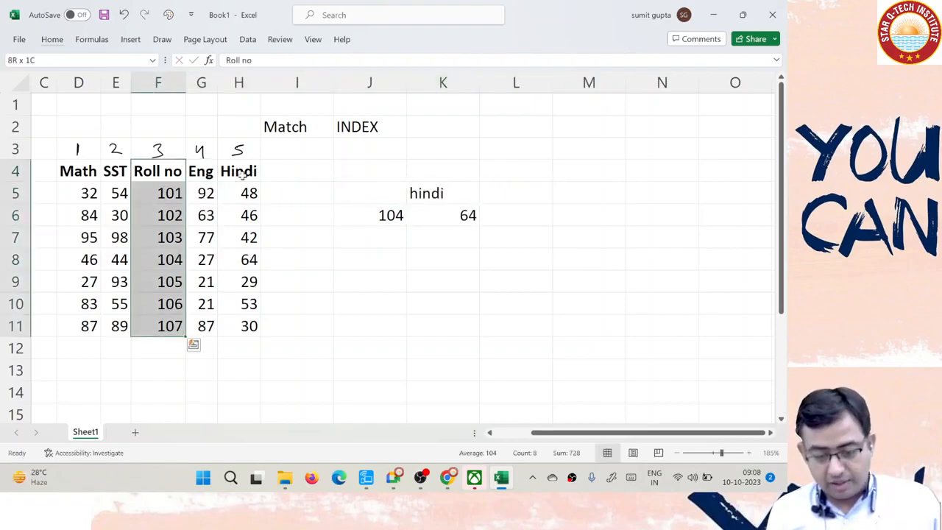
key("shift+Right")
key("shift+Right")
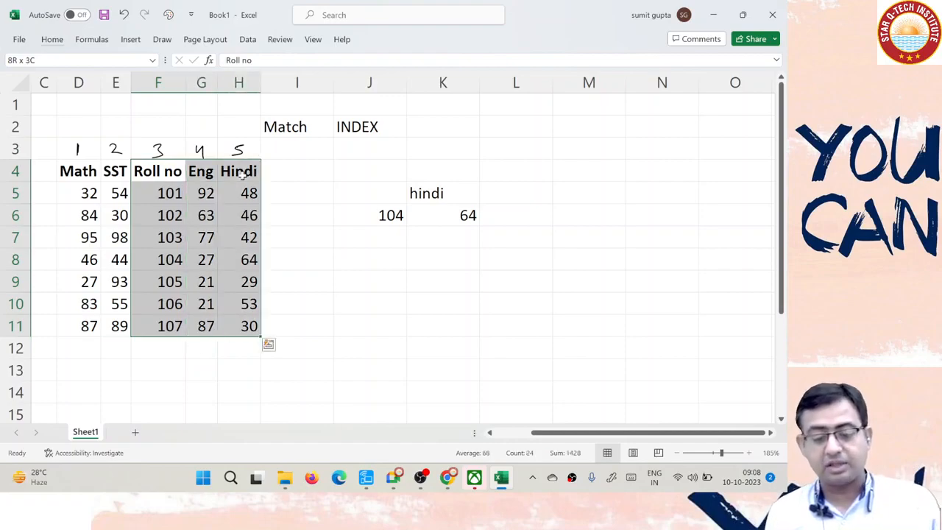
left_click(242, 173)
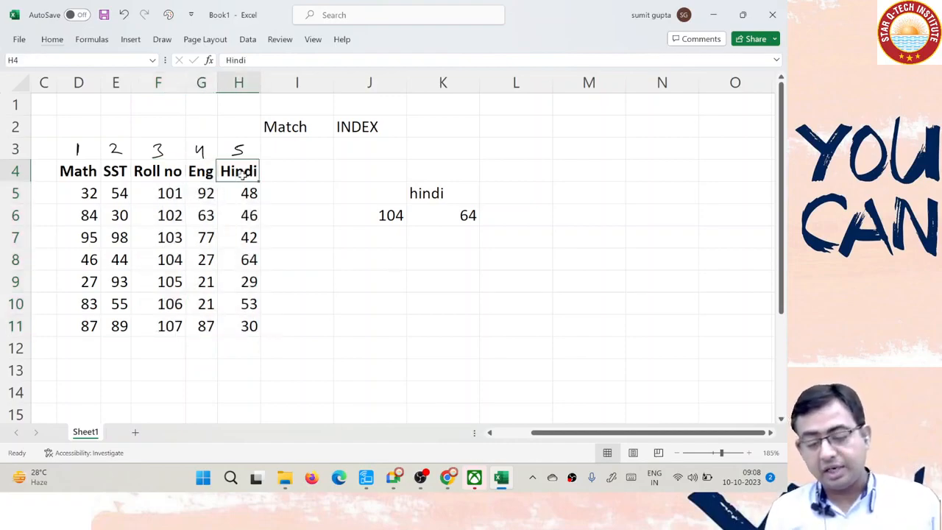
Set the subject heading in K5 to sst.
key("Right")
key("Right")
key("Right")
key("Down")
type("sst")
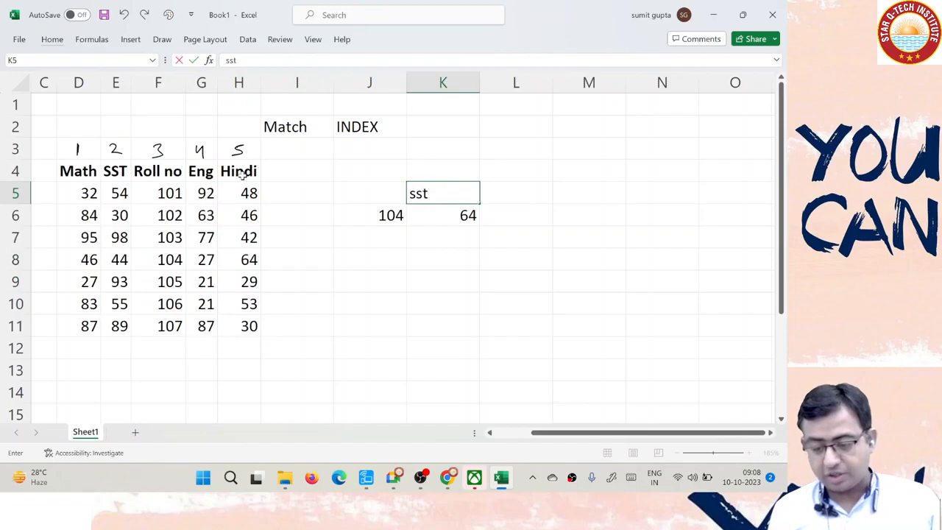
key("Return")
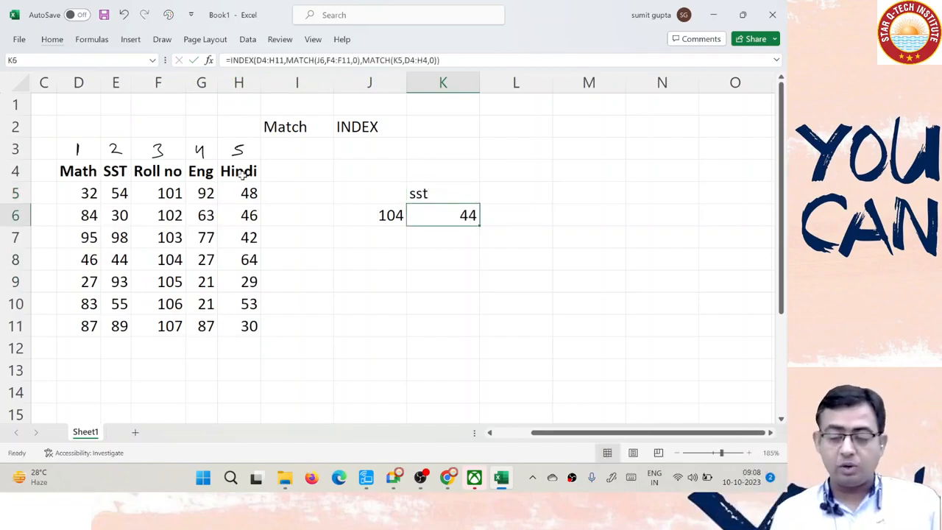
Review the ranges used by the INDEX formula in K6 and clear that cell.
key("F2")
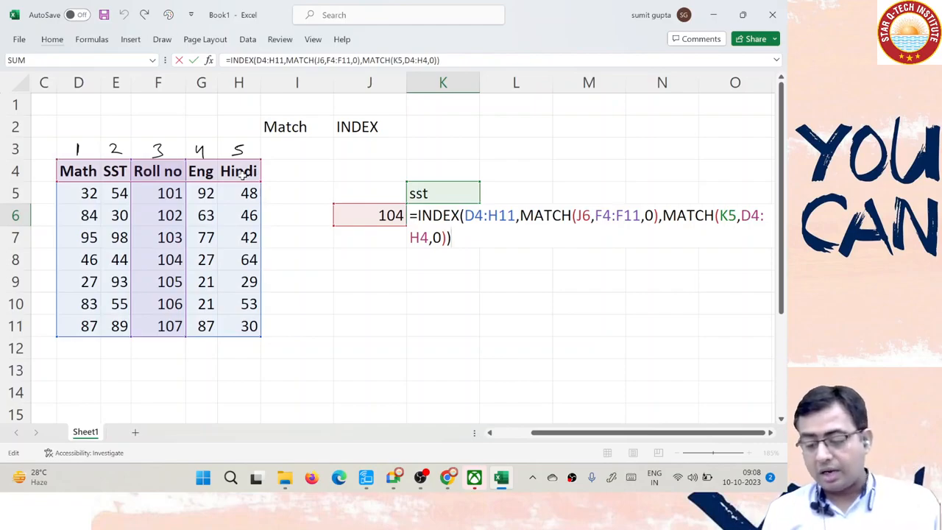
key("Escape")
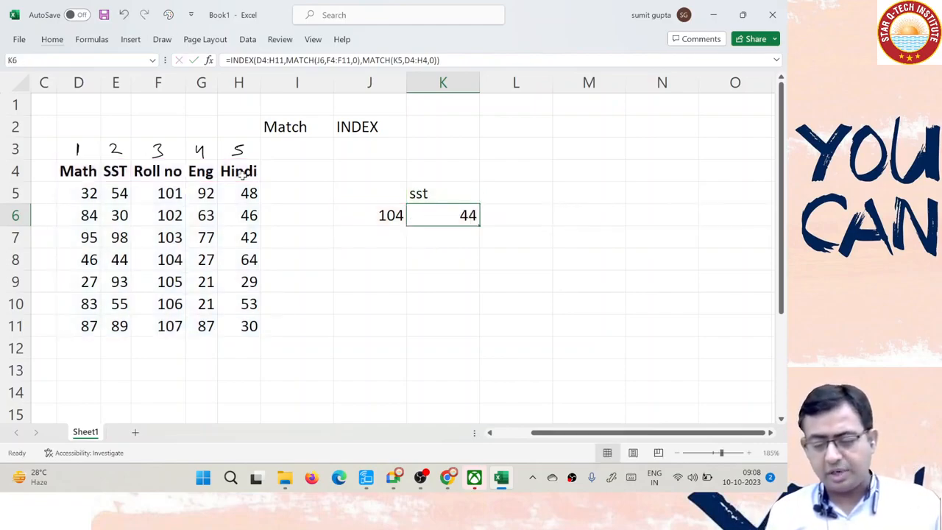
key("Delete")
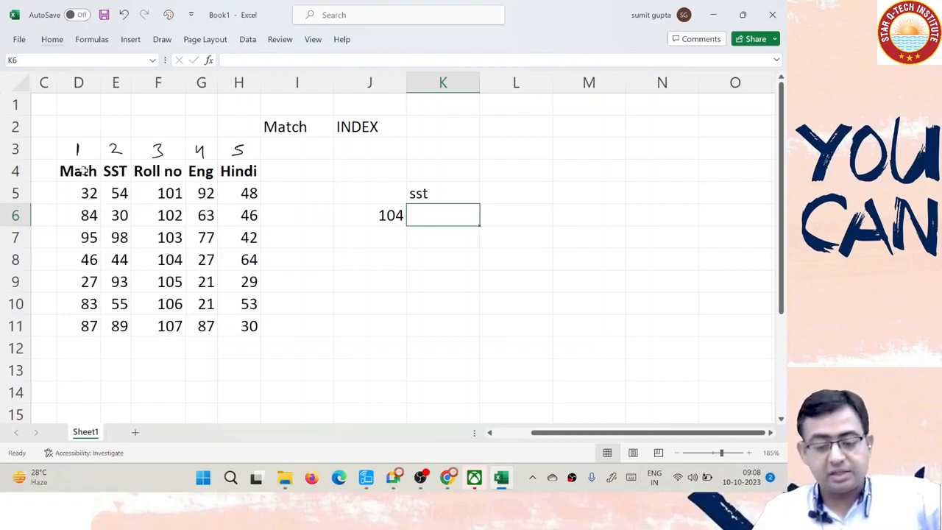
Define the name Table for the whole marks table, D4:H11.
left_click_drag(84, 168, 234, 326)
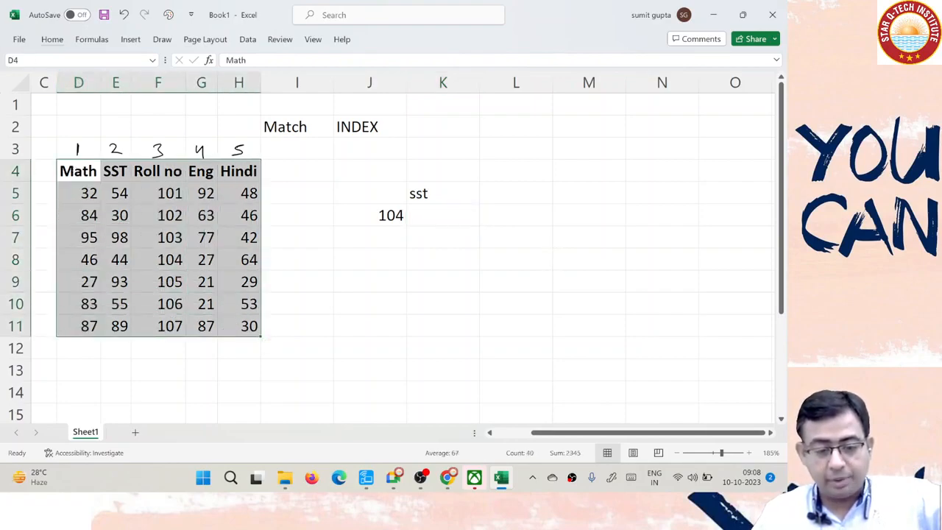
left_click(13, 60)
key("BackSpace")
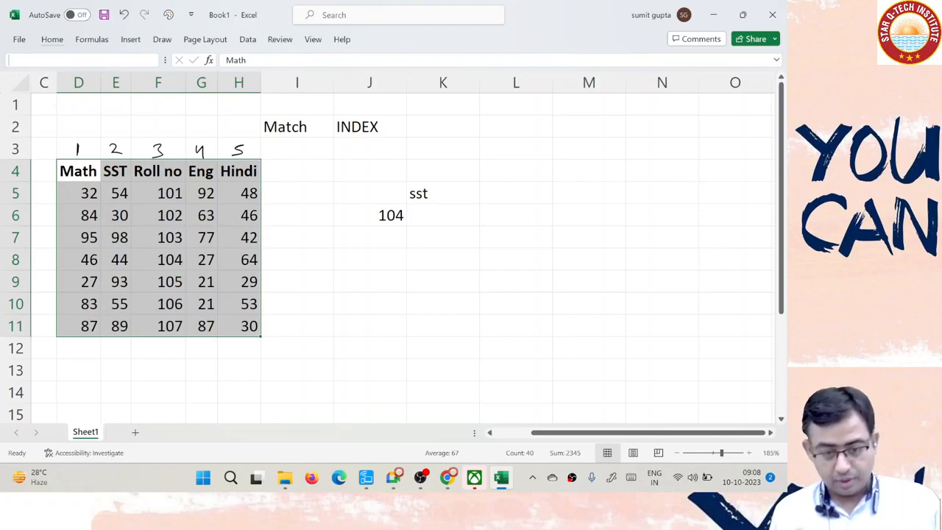
type("Tabl")
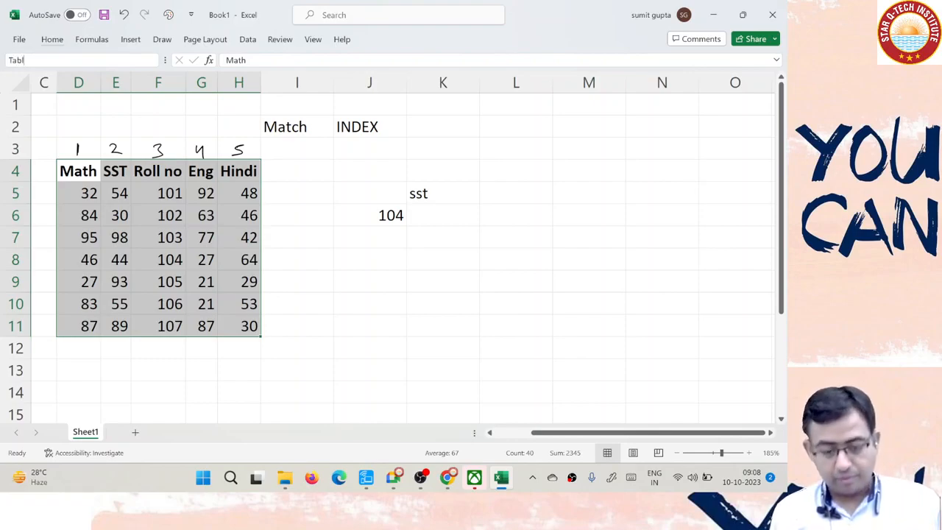
key("Return")
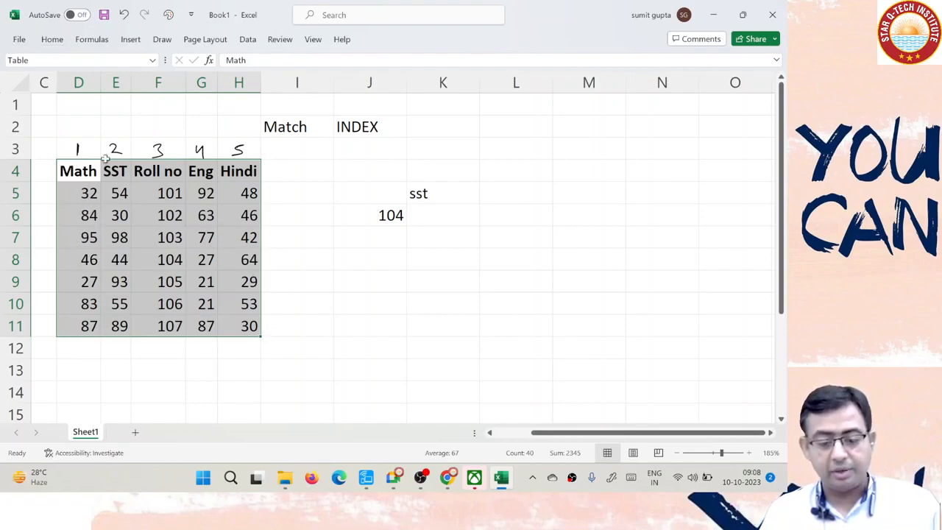
Define the name Head for the marks table's header row, D4:H4.
left_click(280, 214)
left_click(94, 171)
left_click_drag(94, 171, 243, 170)
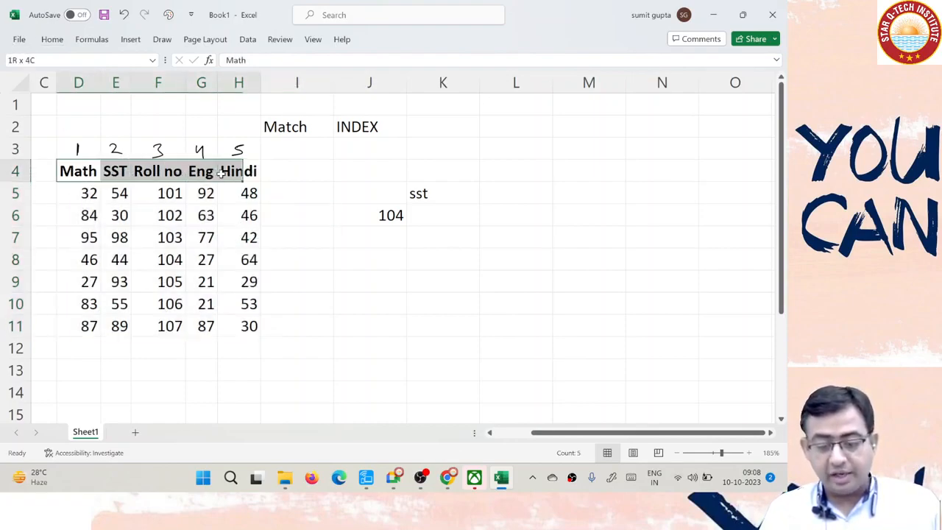
left_click(14, 60)
key("BackSpace")
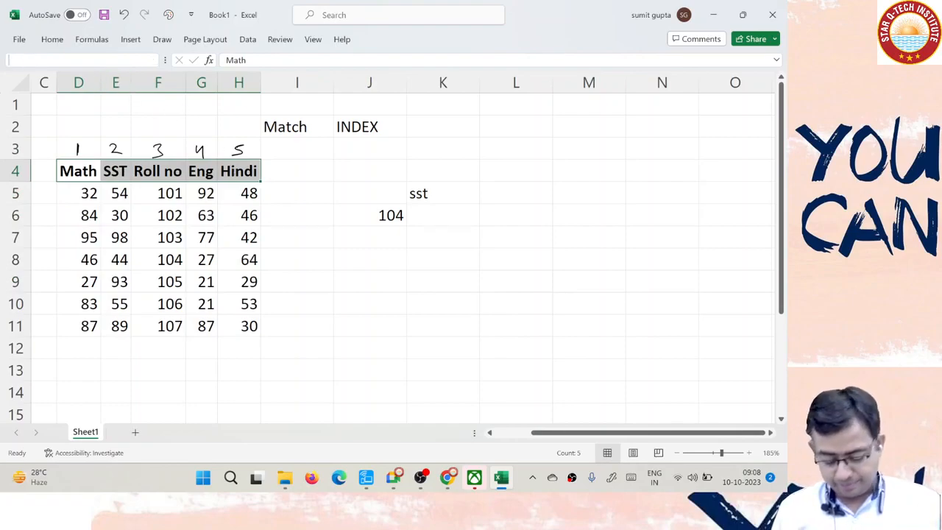
type("Head")
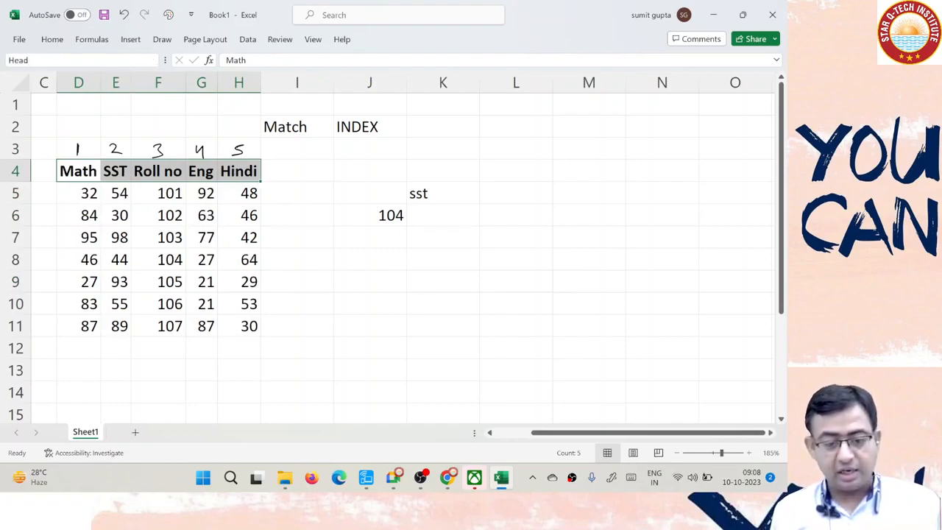
key("Return")
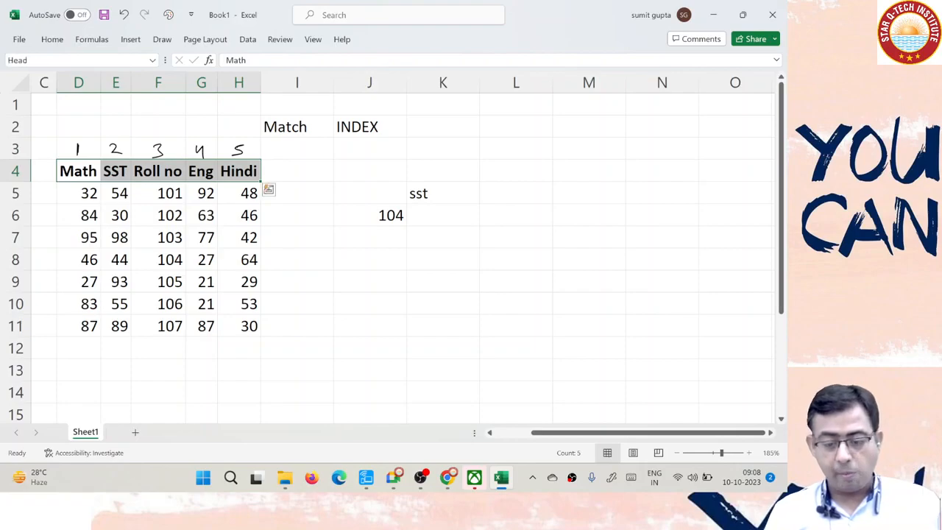
Define the name Rollno for the Roll no column, F4:F11.
left_click(161, 170)
left_click_drag(162, 170, 171, 328)
left_click(51, 60)
key("BackSpace")
type("Rollno")
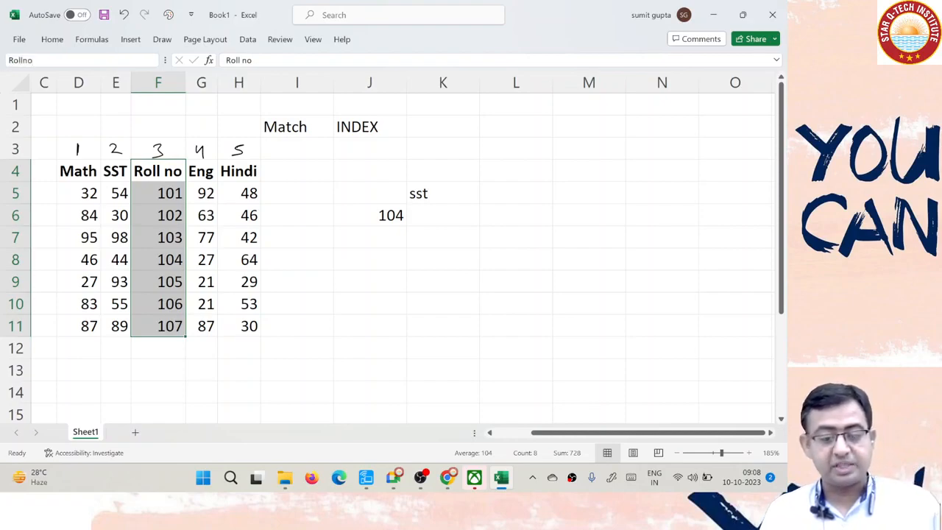
key("Return")
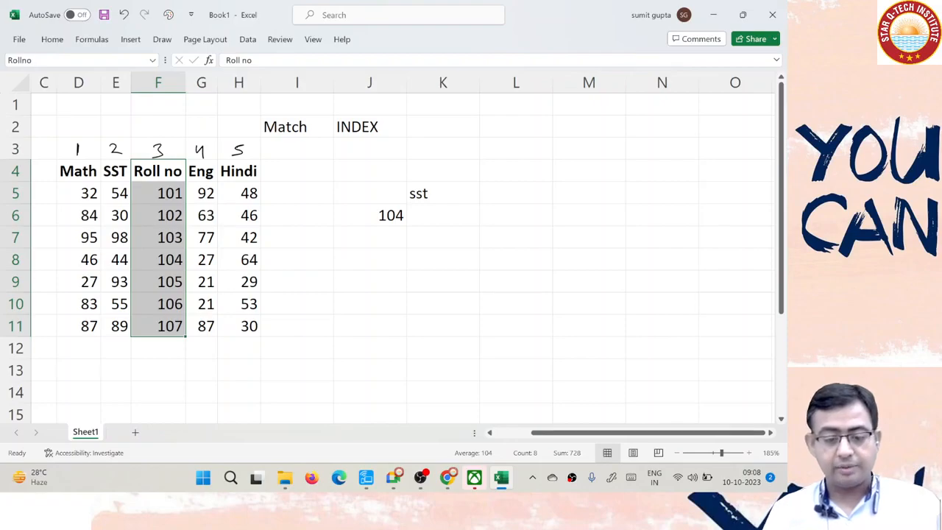
Start a new INDEX formula in K6 with the named range Table as its array.
left_click(448, 213)
type("=")
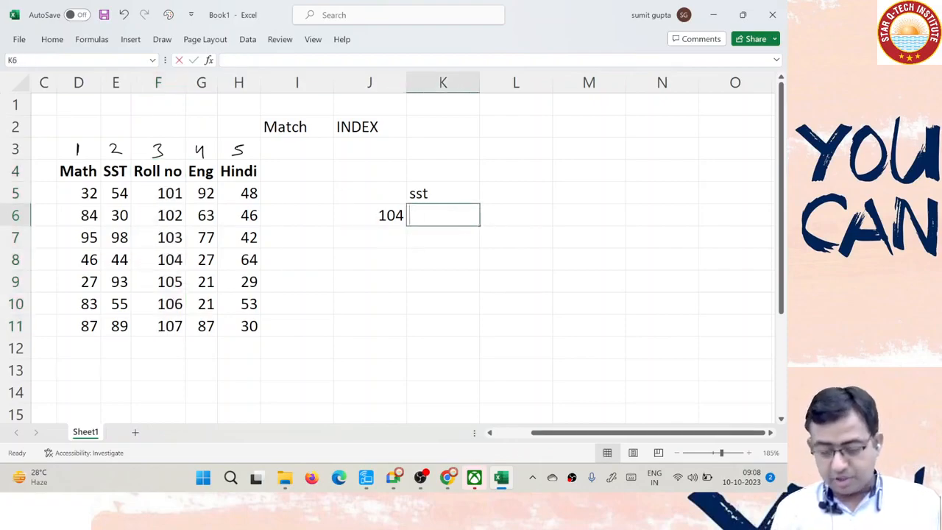
type("ind")
key("Tab")
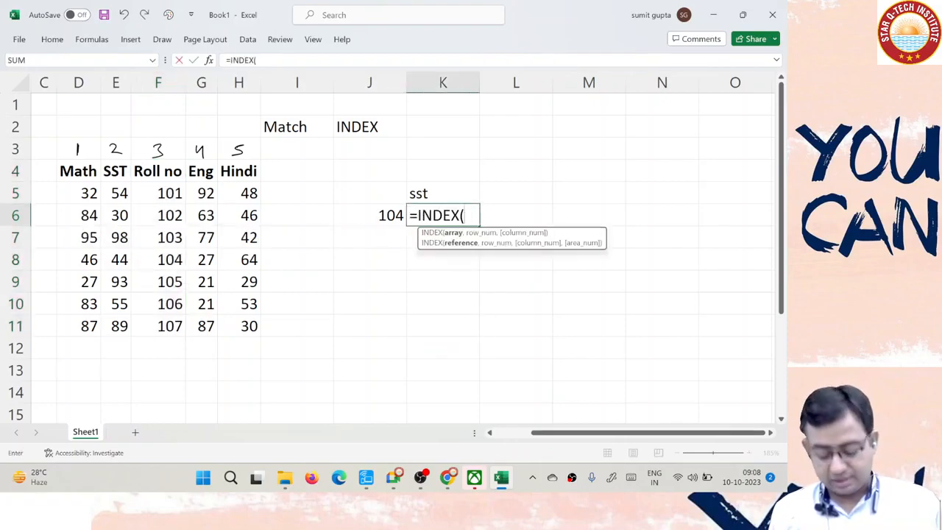
type("ta")
key("Tab")
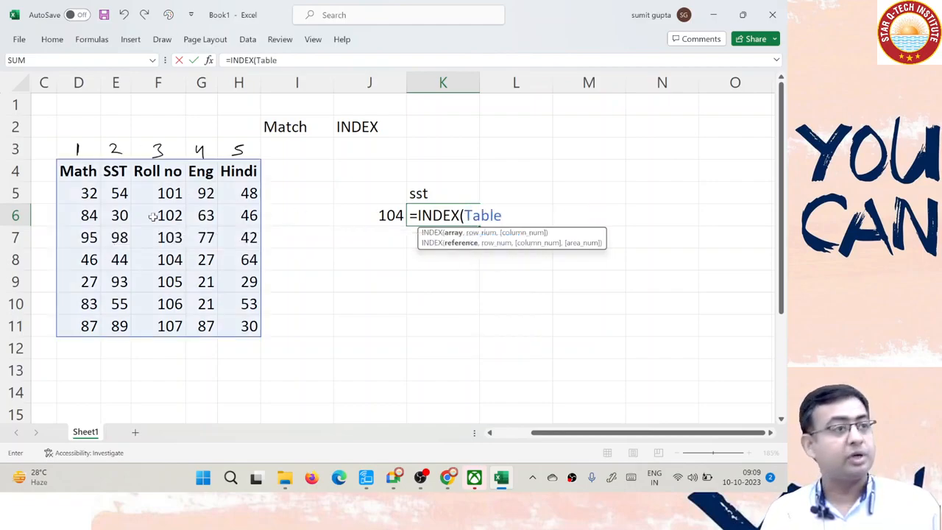
Nest a MATCH as the row argument of the K6 INDEX formula, looking up J6 in the named range Rollno.
type(",ma")
key("Tab")
key("Left")
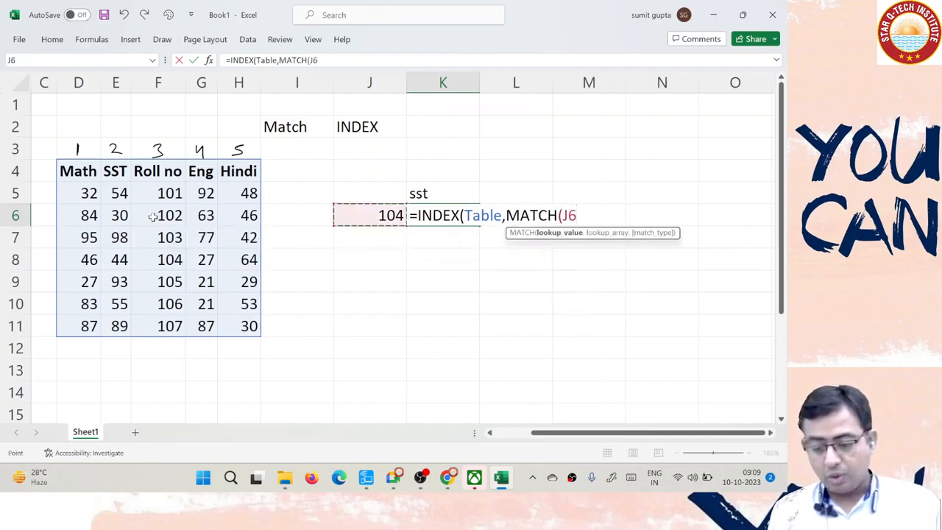
type(",roll")
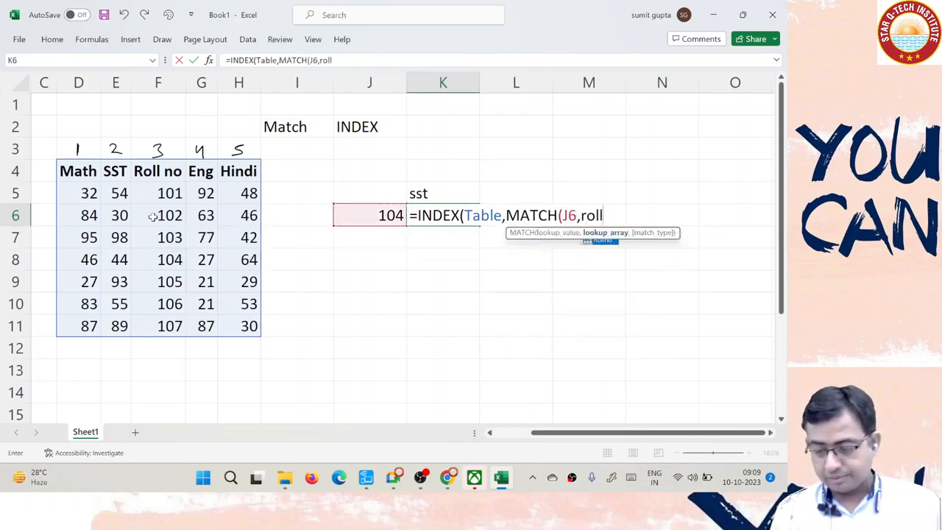
key("Tab")
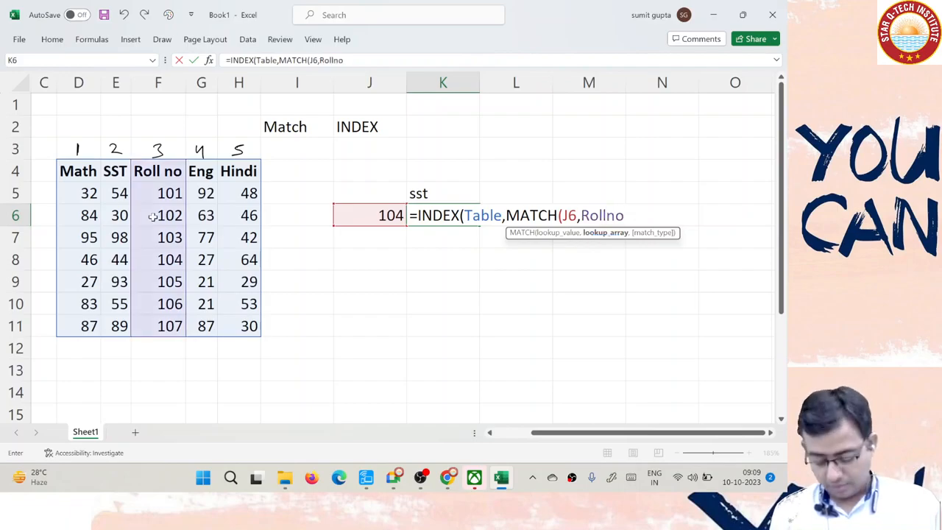
Set the row MATCH to exact (0), add a column MATCH of K5 in Head with match type 0, and commit the K6 formula.
type(",0),ma")
key("Tab")
key("Left")
key("Up")
key("Right")
type(",")
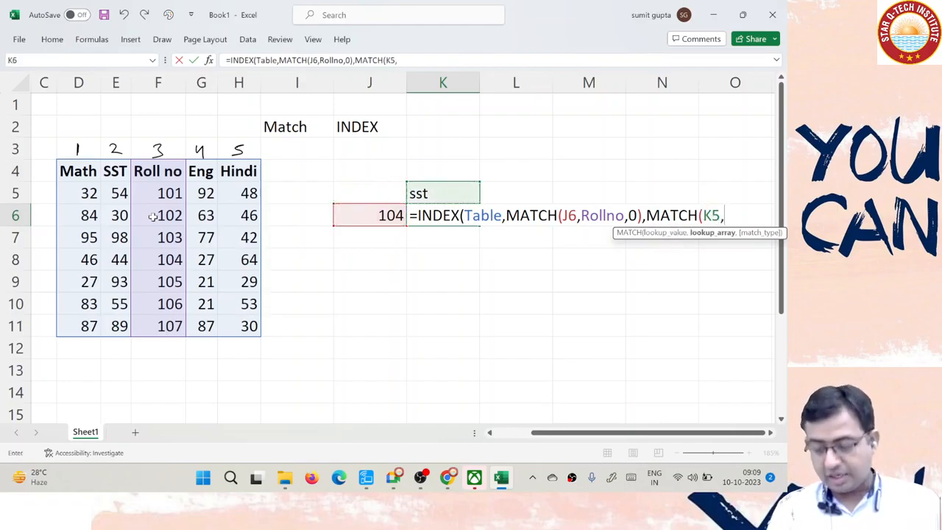
type("he")
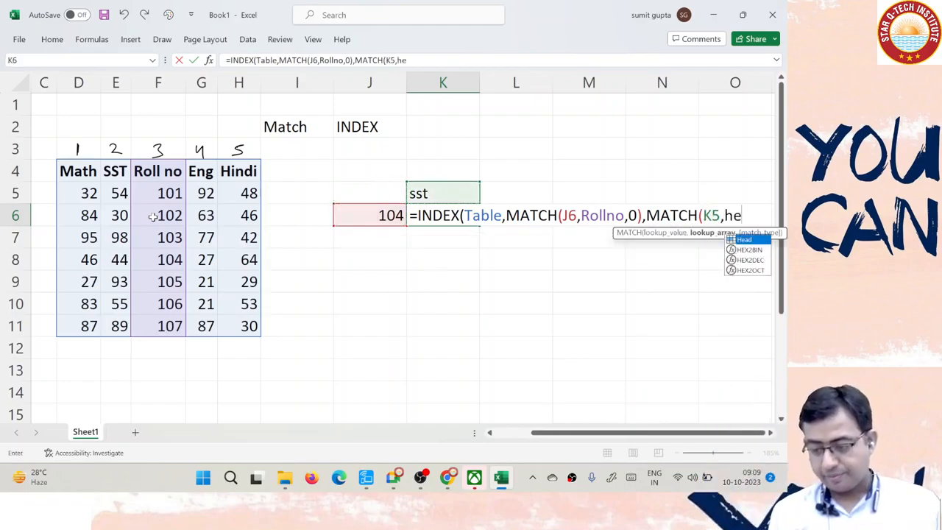
key("Tab")
type(",0")
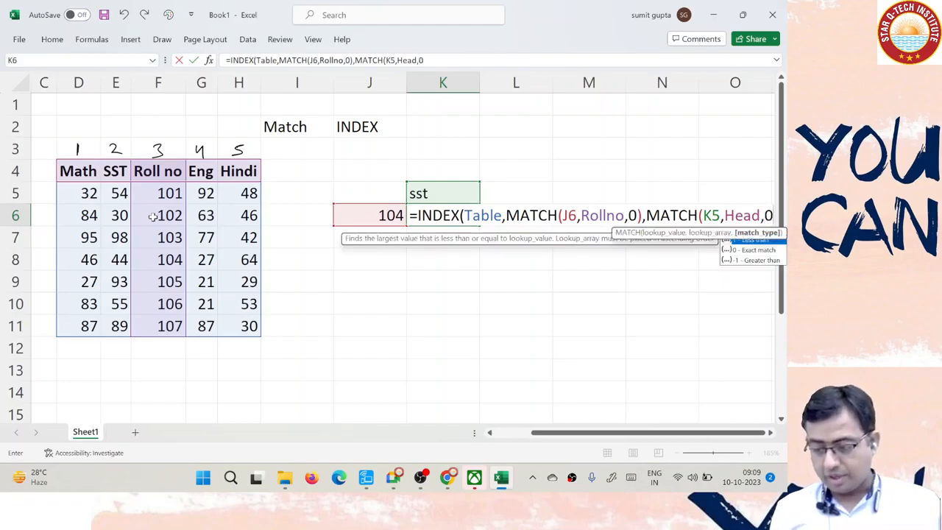
type(")")
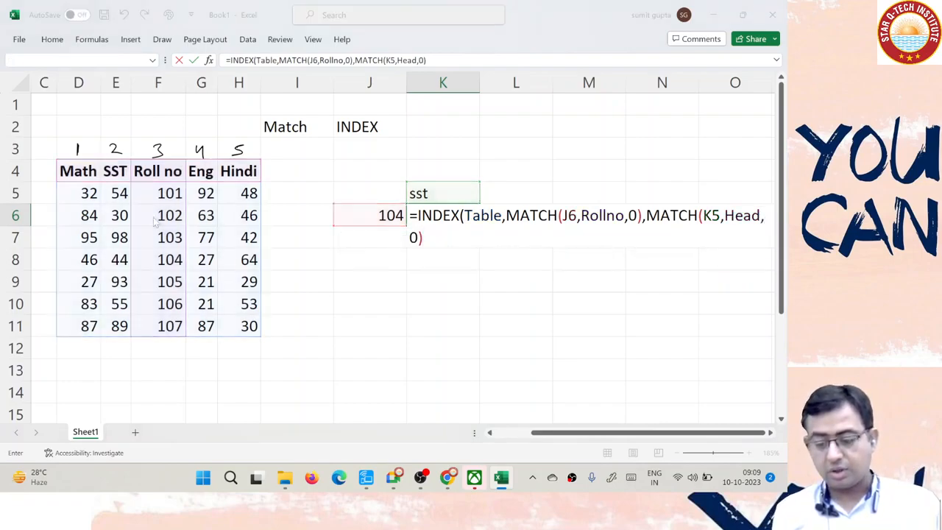
key("Return")
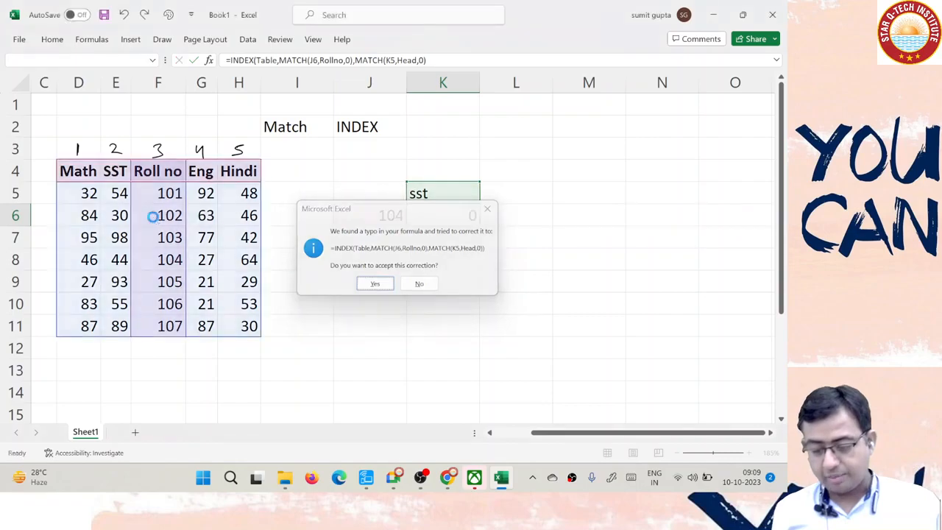
key("Return")
Narrow columns I, J and K around the lookup area.
key("Up")
left_click_drag(332, 78, 301, 81)
left_click_drag(374, 81, 346, 82)
left_click_drag(420, 81, 402, 82)
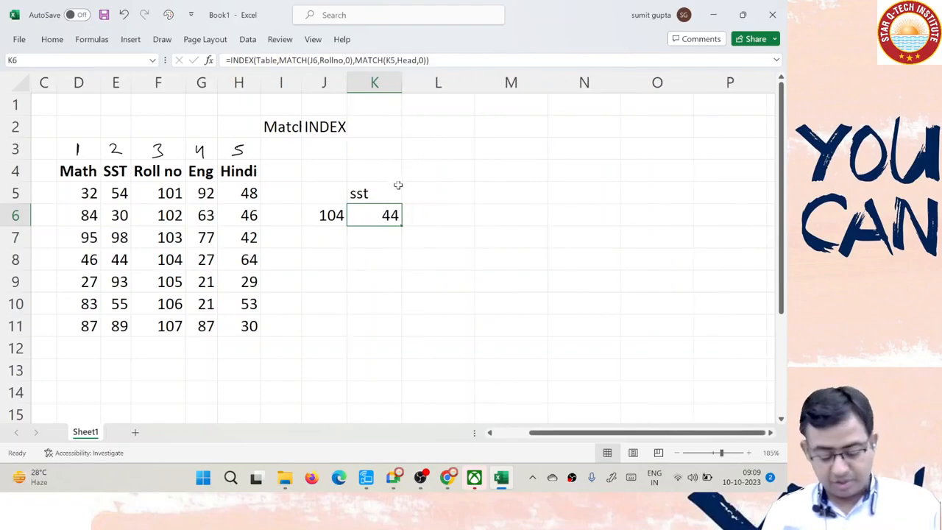
Review the named ranges and lookup cells used in the INDEX and MATCH formula in K6.
key("F2")
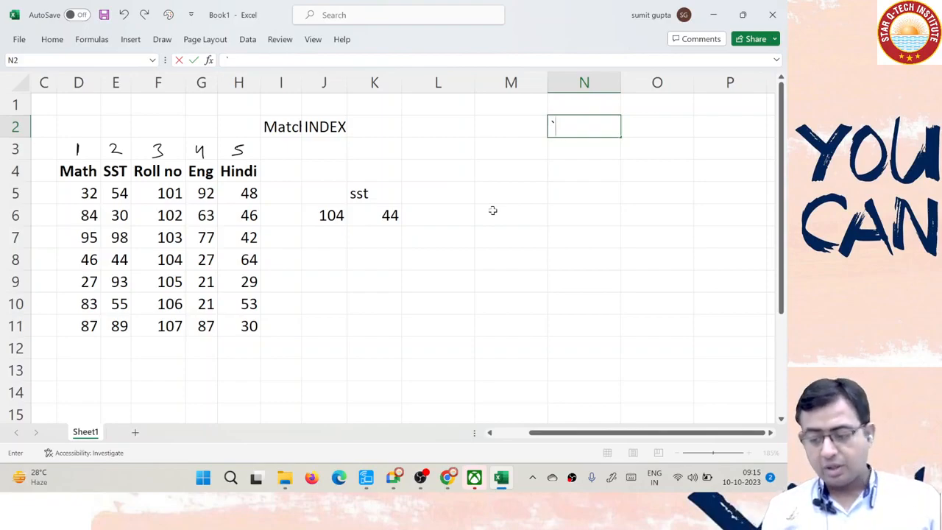
key("Escape")
key("Down")
key("Down")
key("Down")
key("Down")
key("Left")
key("Left")
key("Left")
key("Left")
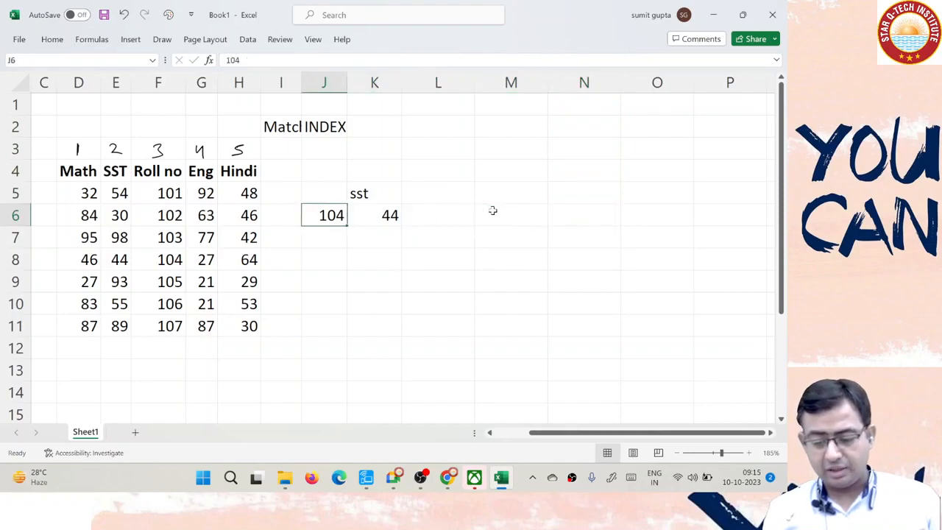
key("Right")
key("F2")
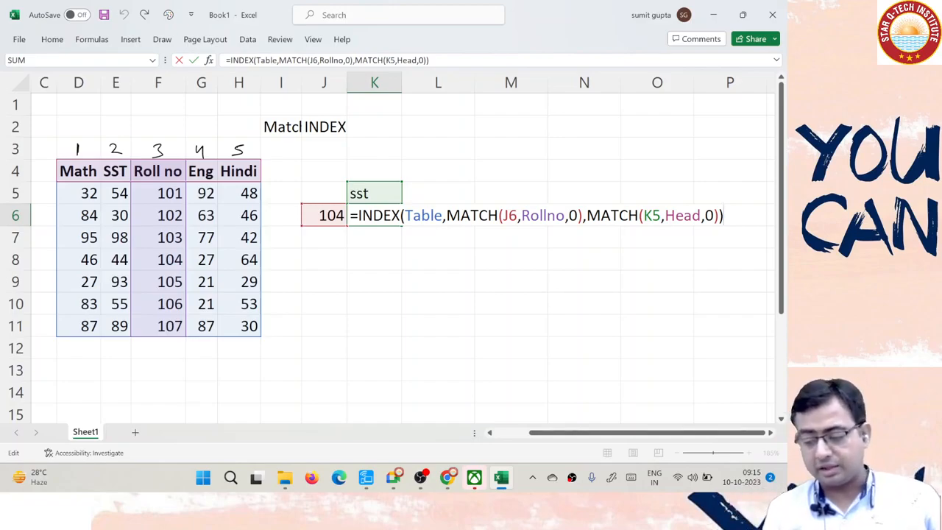
key("ctrl+Return")
left_click(492, 210)
key("Up")
key("Up")
key("Up")
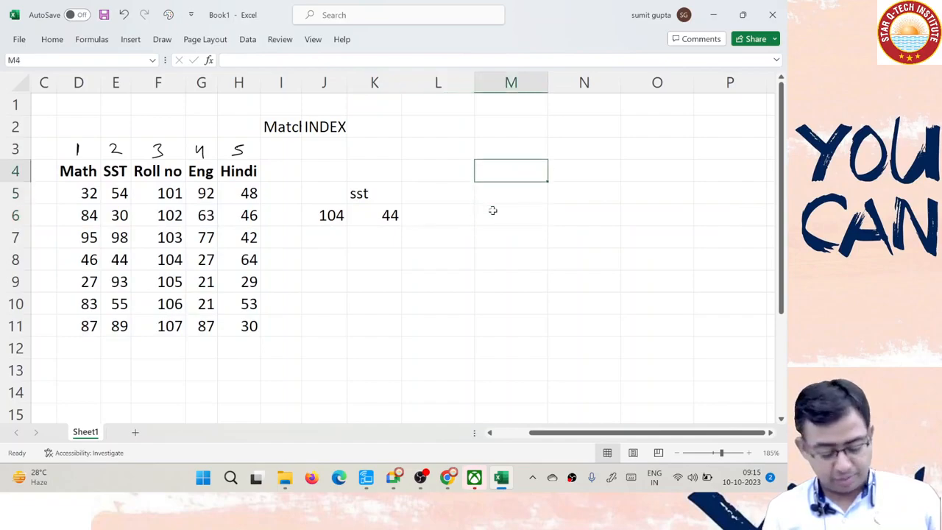
key("Right")
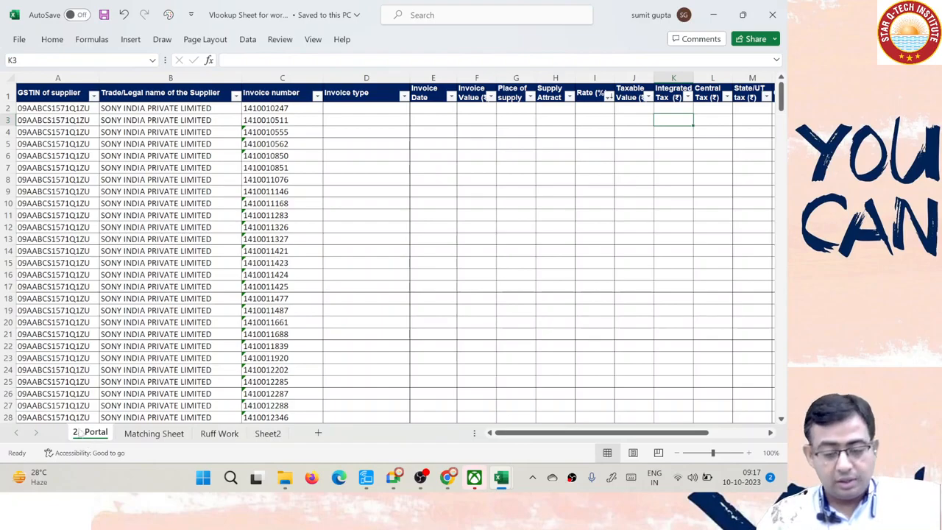
Examine the 2a Portal sheet's supplier and invoice number columns and the blank Invoice type column beside them.
left_click(350, 110)
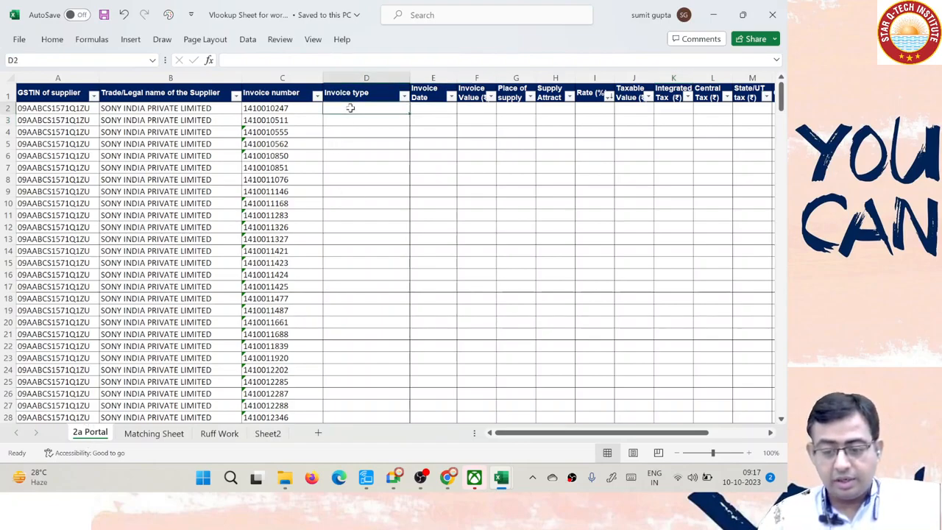
left_click(286, 76)
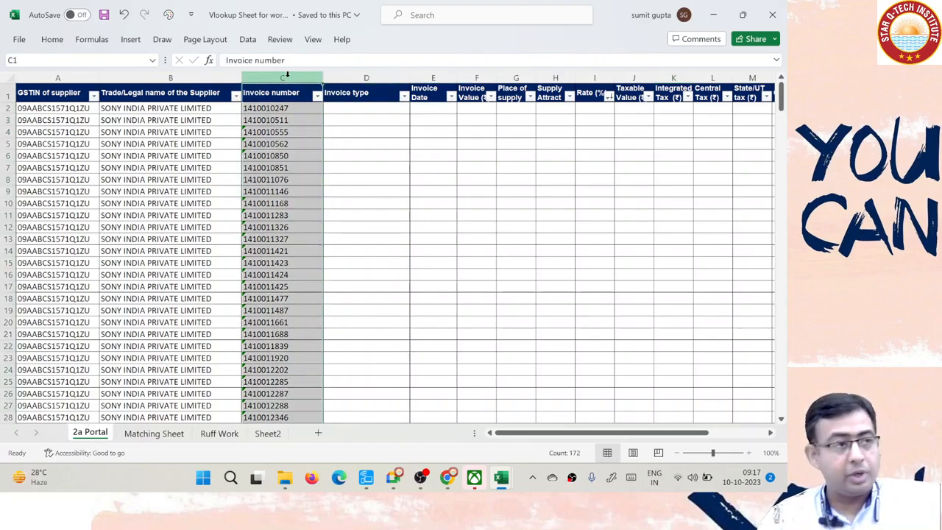
left_click_drag(86, 74, 228, 76)
left_click_drag(374, 76, 399, 109)
left_click(349, 108)
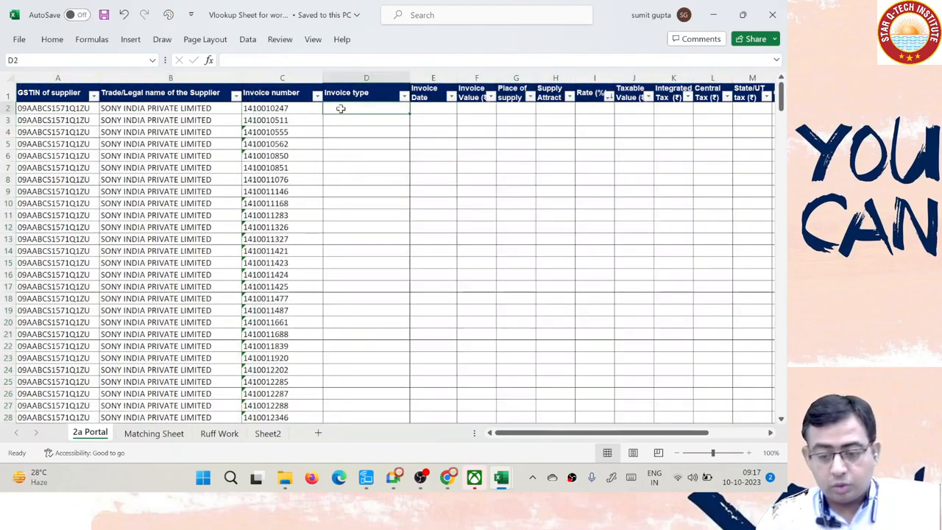
left_click(274, 108)
left_click(365, 108)
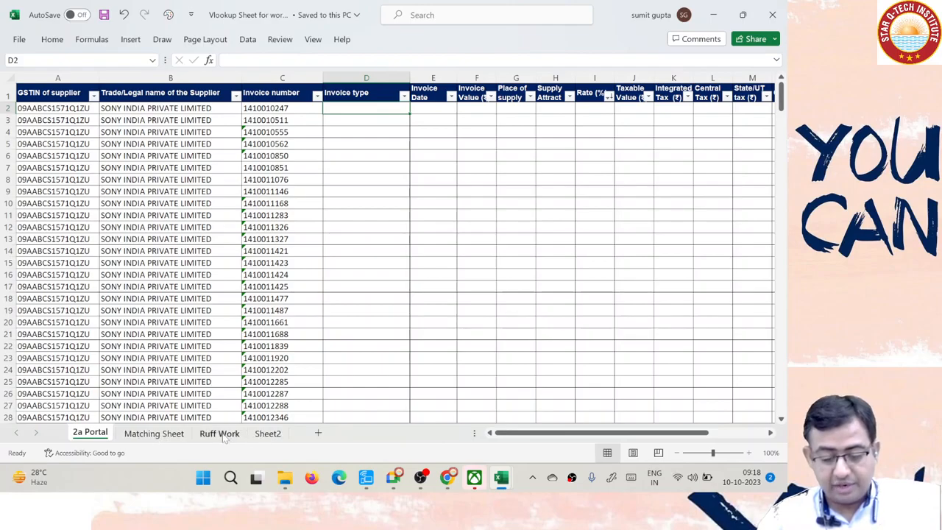
Examine the source data on the Ruff Work sheet, from the supplier and invoice number columns to the invoice details in D2:I7.
left_click(220, 433)
scroll(360, 237, "up", 20)
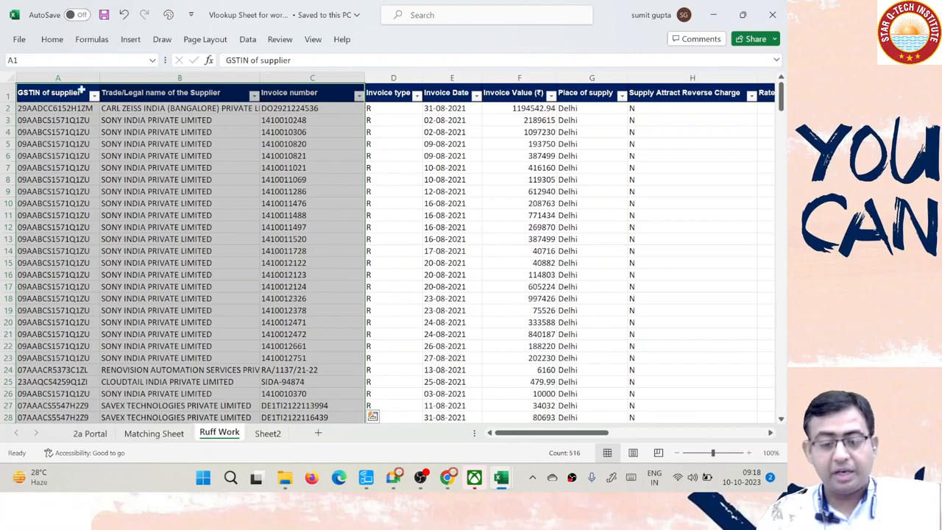
left_click(66, 93)
left_click(310, 78)
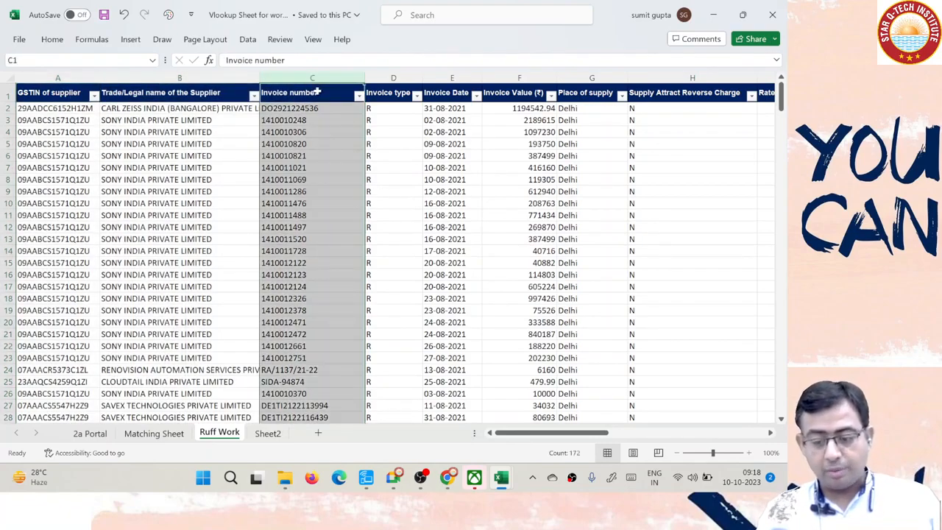
left_click(387, 108)
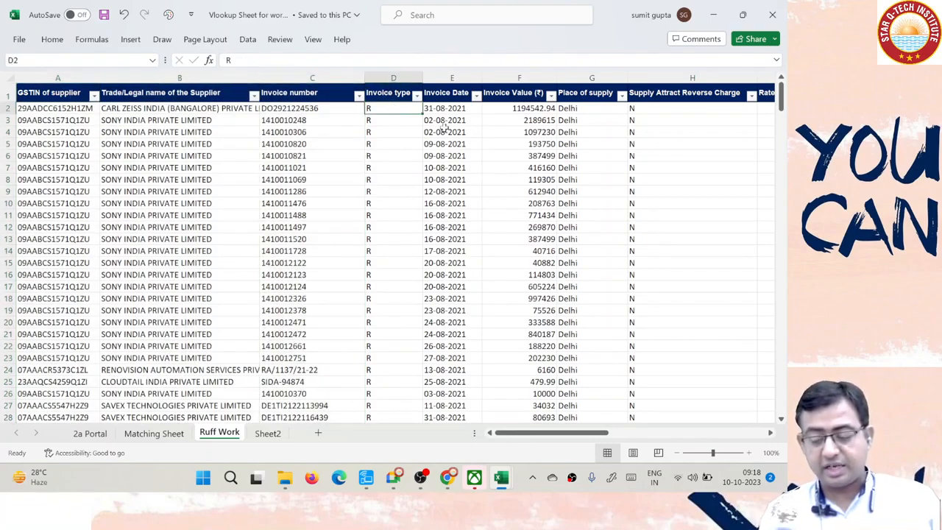
key("shift+Right")
key("shift+Right")
key("shift+Right")
key("shift+Right")
key("shift+Right")
key("shift+Down")
key("shift+Down")
key("shift+Down")
key("shift+Down")
key("shift+Down")
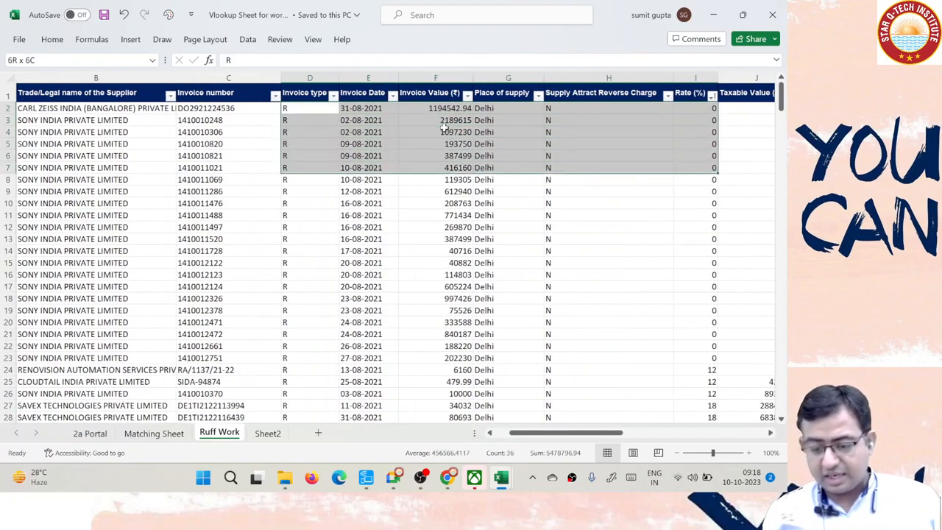
key("ctrl+q")
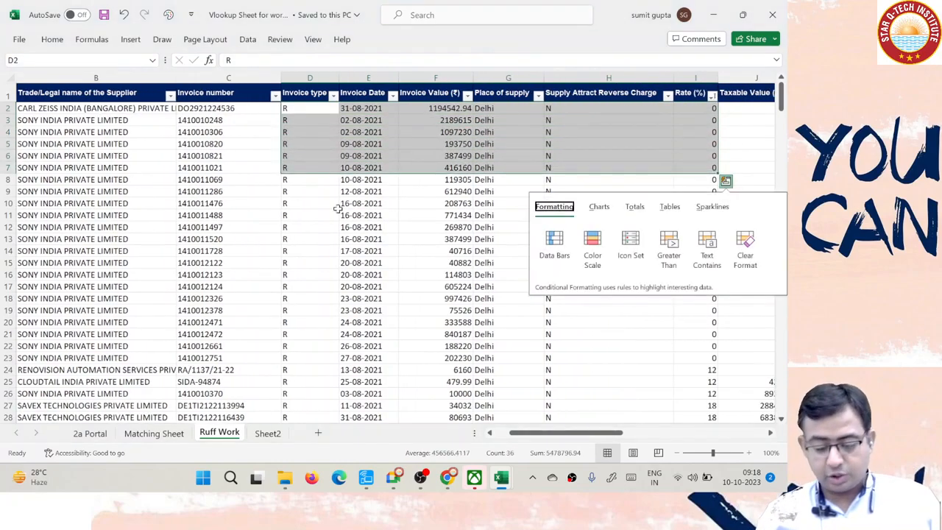
Compare the invoice numbers on the Ruff Work sheet with those on the 2a Portal sheet.
left_click(99, 435)
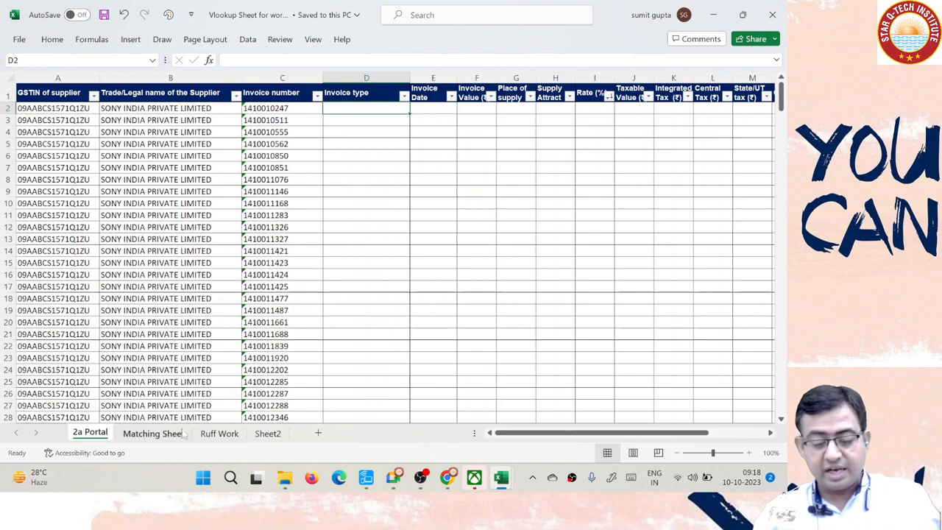
left_click(218, 435)
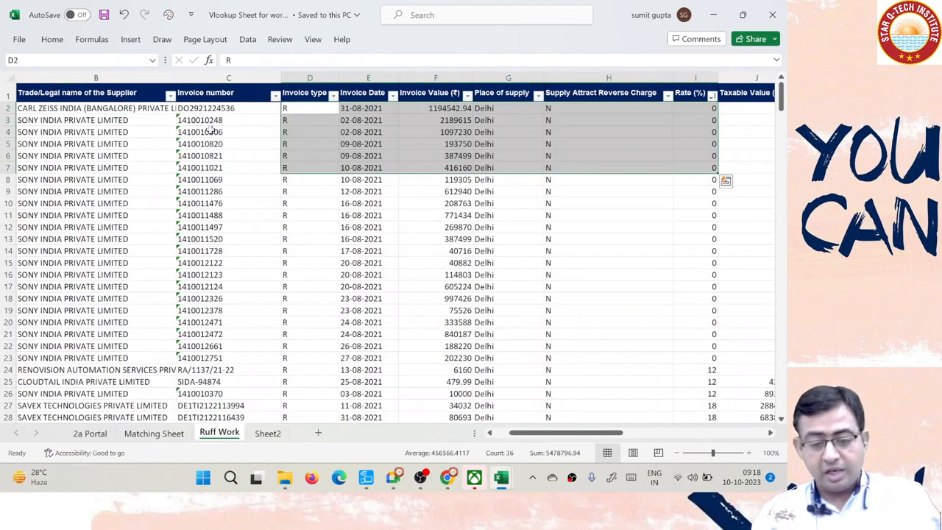
left_click(210, 132)
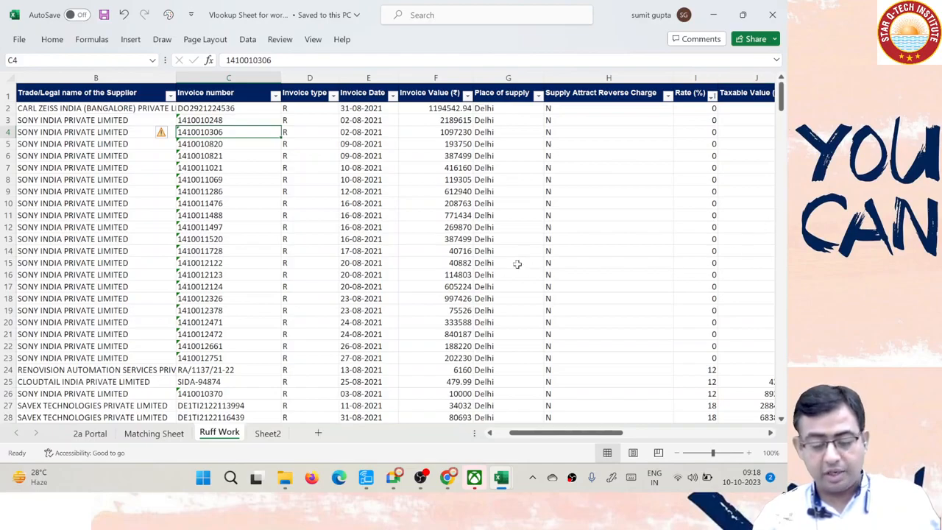
left_click(102, 434)
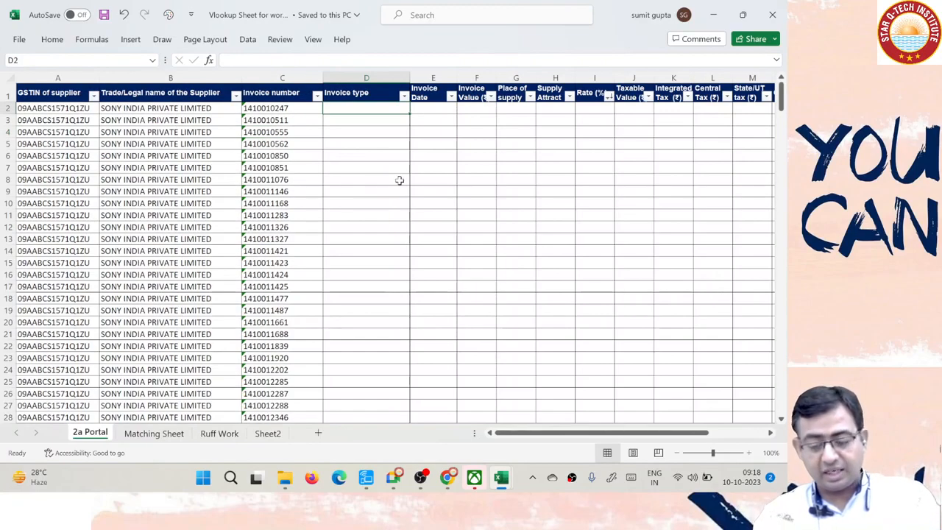
Narrow the supplier name and invoice number columns on the 2a Portal sheet, keeping the invoice numbers fully readable.
scroll(551, 188, "up", 1)
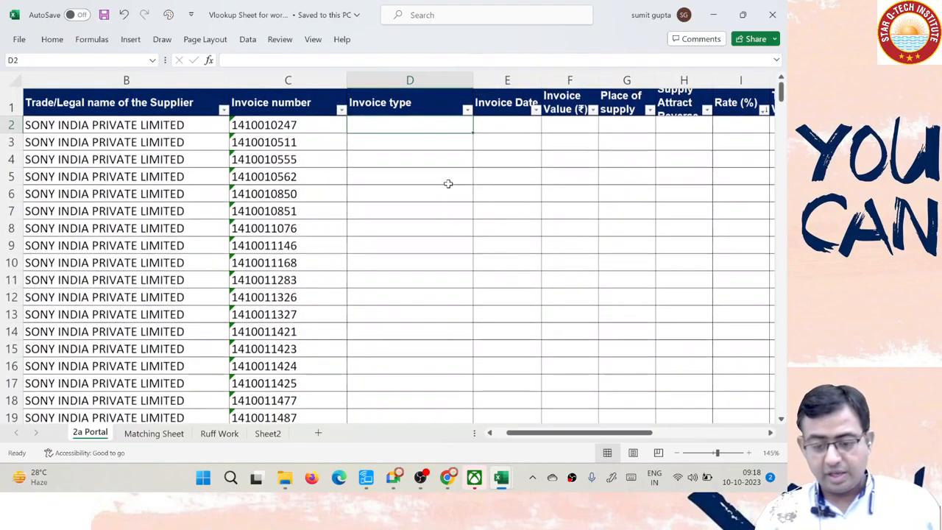
left_click(217, 142)
key("Left")
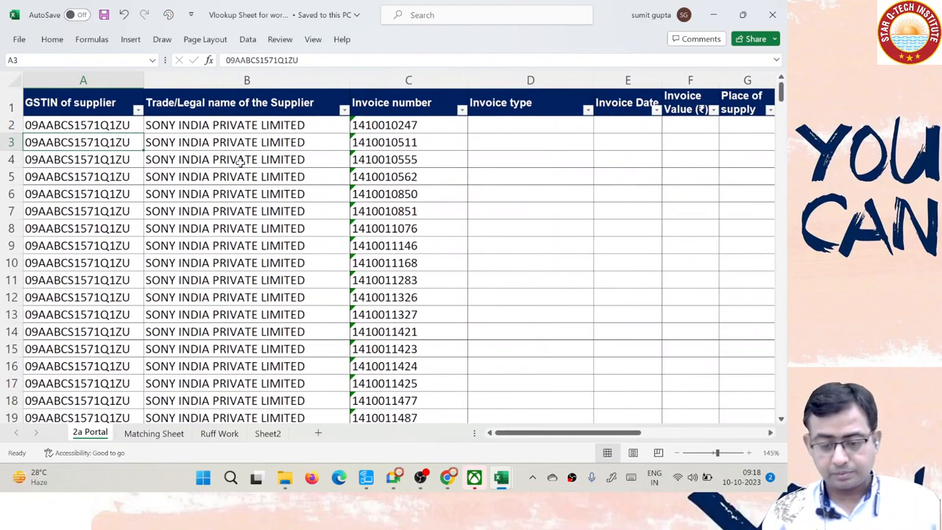
left_click_drag(348, 79, 291, 111)
left_click(360, 130)
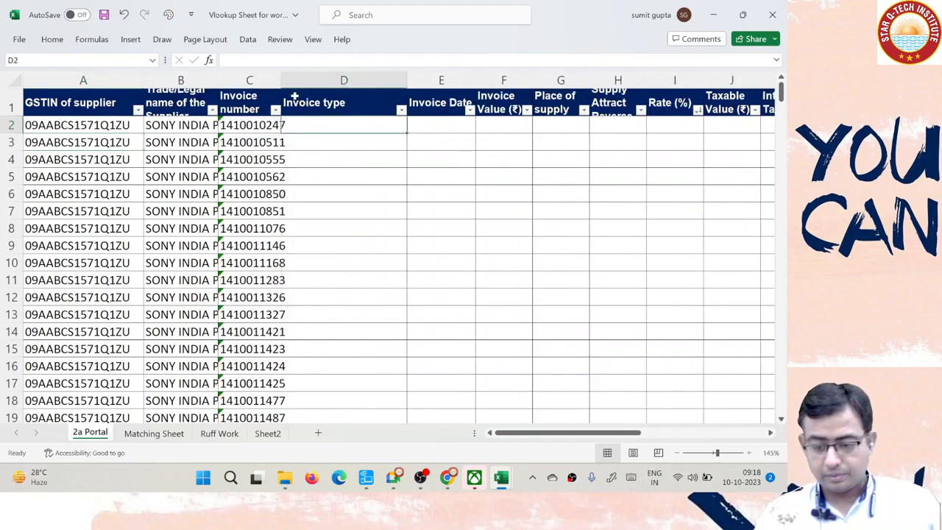
left_click_drag(281, 79, 298, 79)
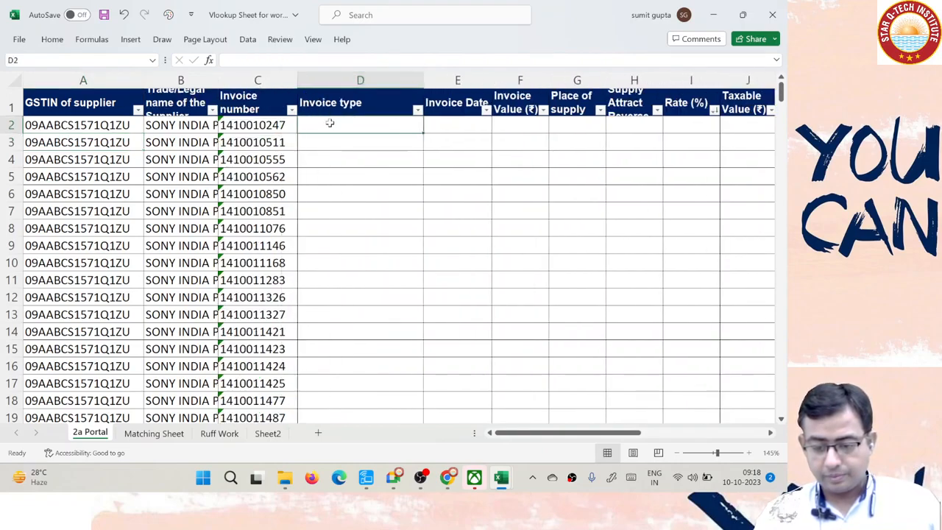
Start an INDEX formula in D2 of the 2a Portal sheet with 'Ruff Work'!A1:S172 as its array.
type("=ind")
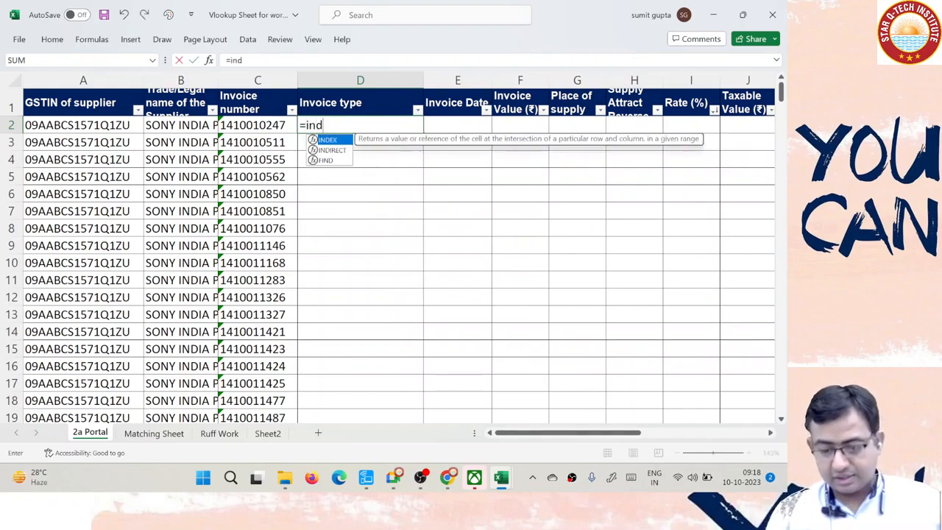
key("Tab")
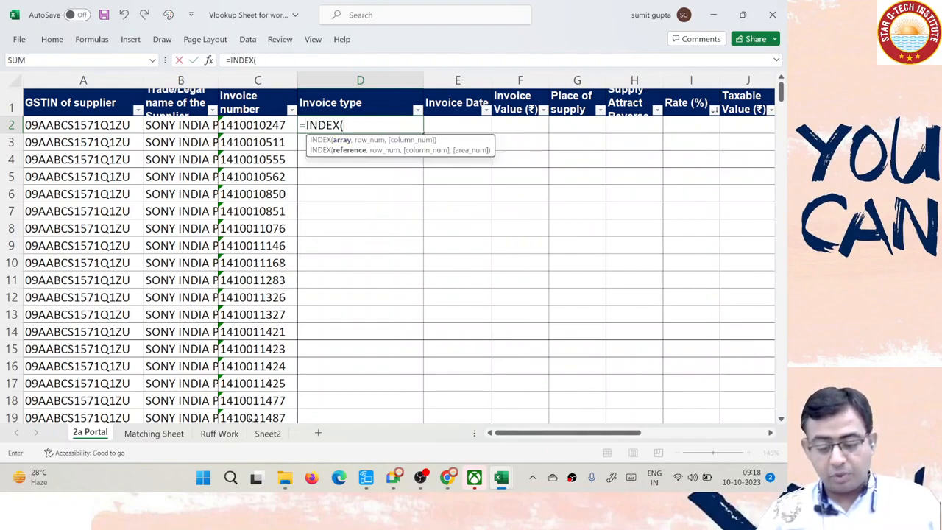
left_click(220, 434)
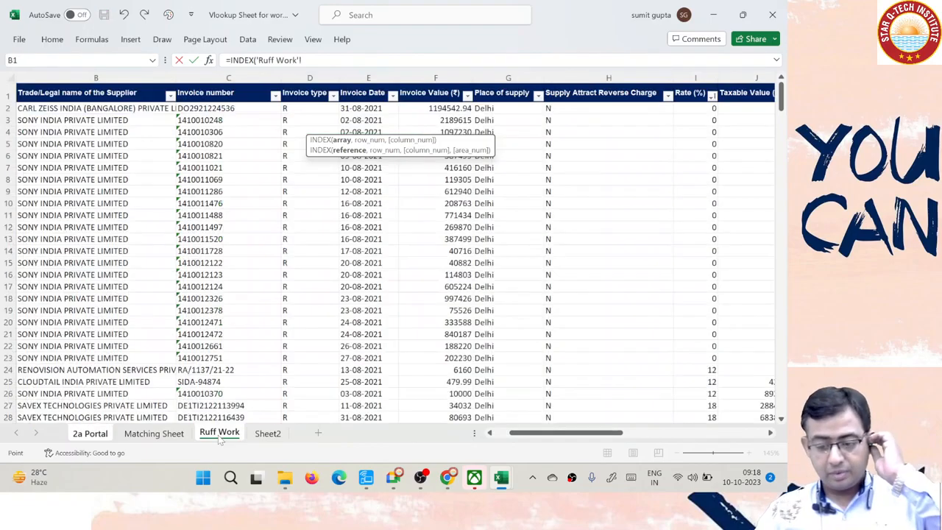
left_click(73, 94)
key("Left")
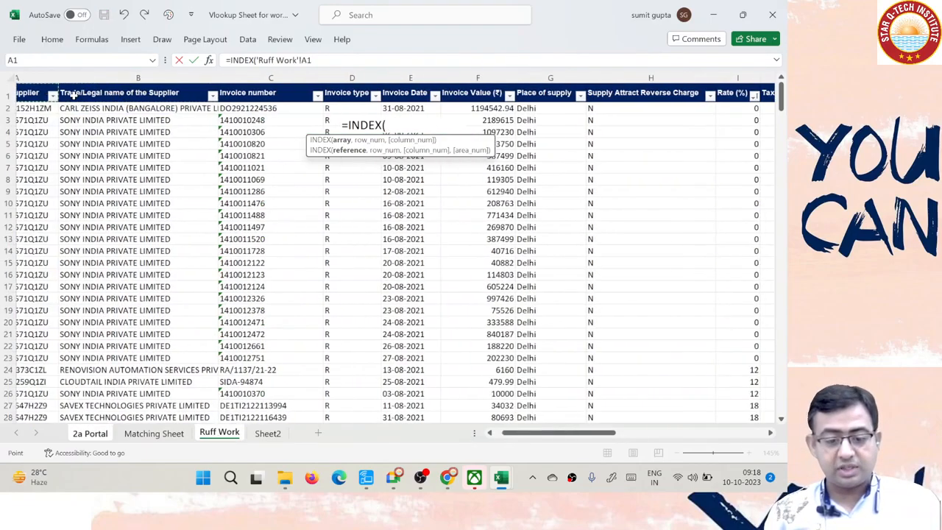
key("ctrl+shift+Down")
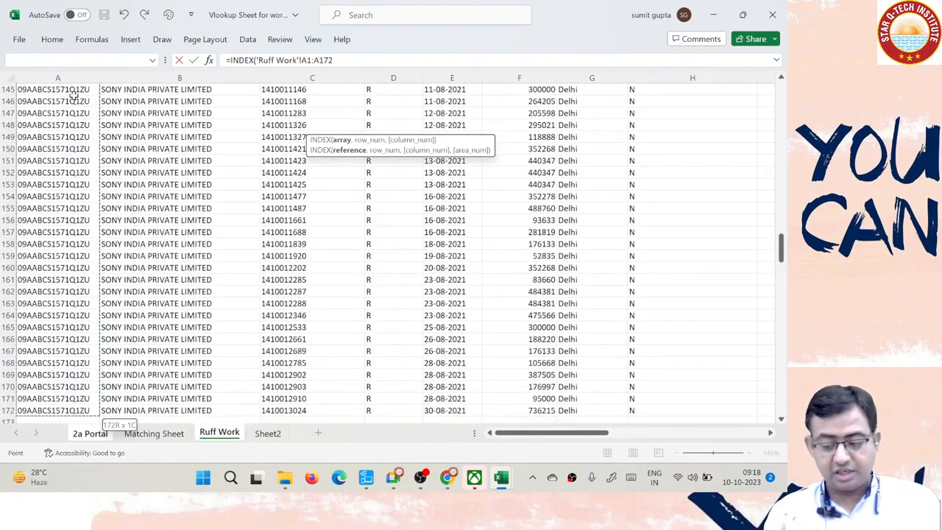
key("ctrl+shift+Right")
key("ctrl+Home")
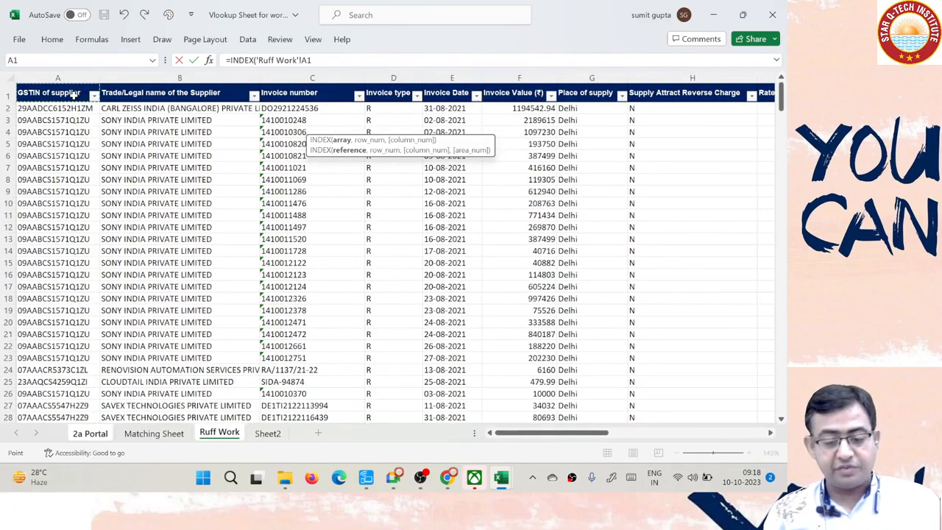
key("ctrl+shift+Down")
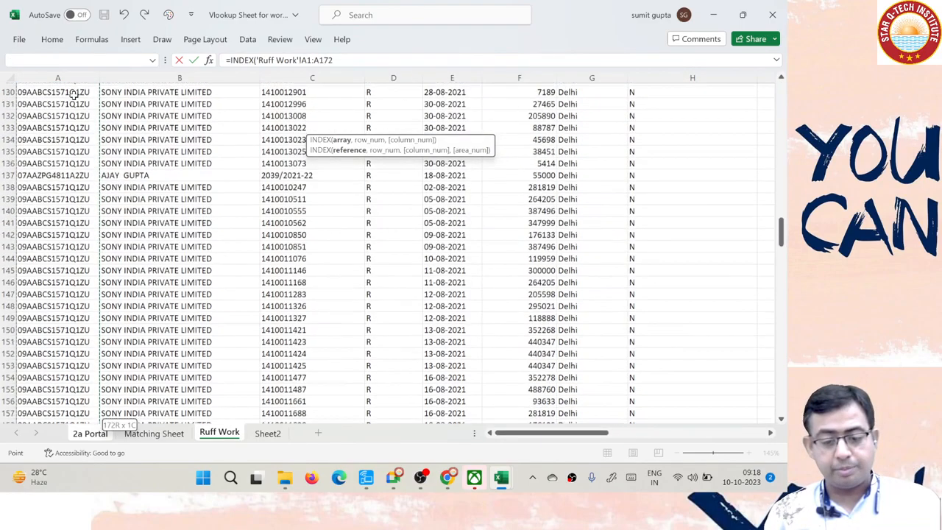
key("ctrl+shift+Right")
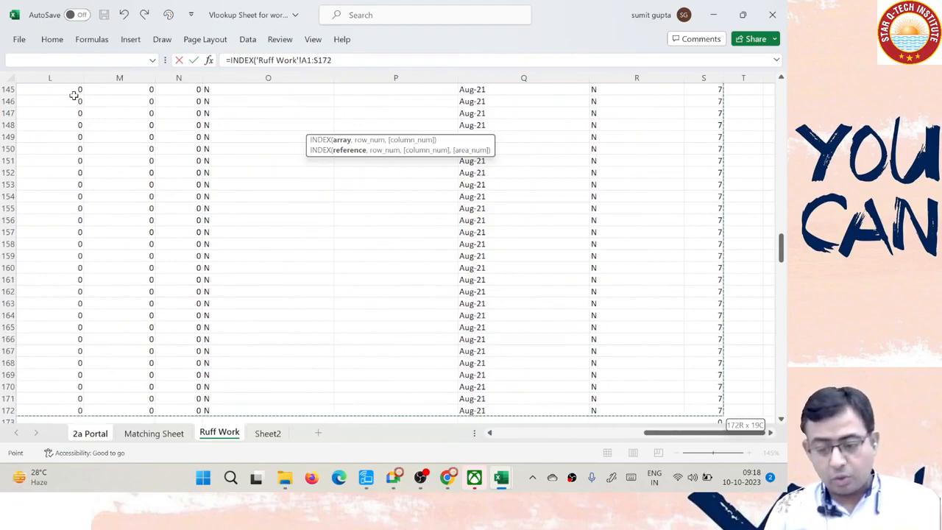
type(",")
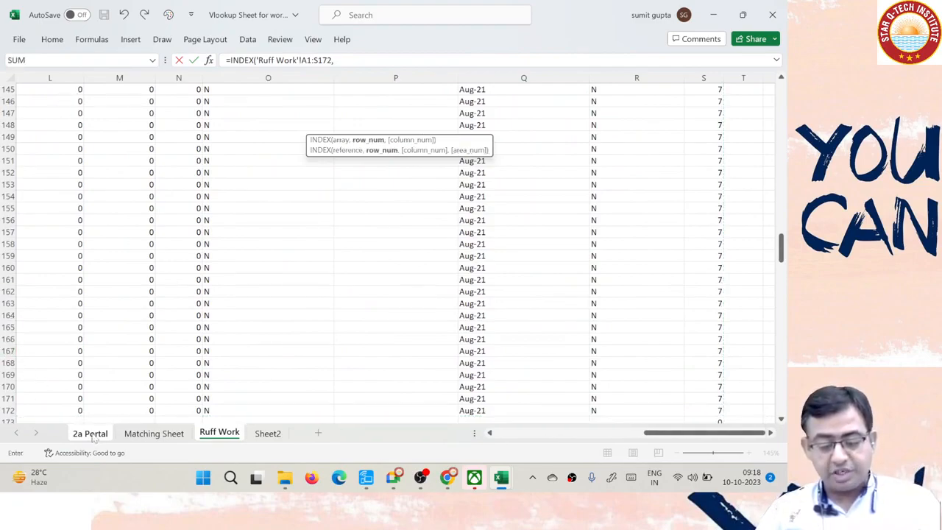
Add a nested MATCH as the row number, with the invoice number in C2 of 2a Portal as its lookup value.
left_click(93, 434)
key("BackSpace")
key("BackSpace")
key("BackSpace")
key("BackSpace")
key("BackSpace")
key("BackSpace")
key("BackSpace")
key("BackSpace")
key("BackSpace")
key("BackSpace")
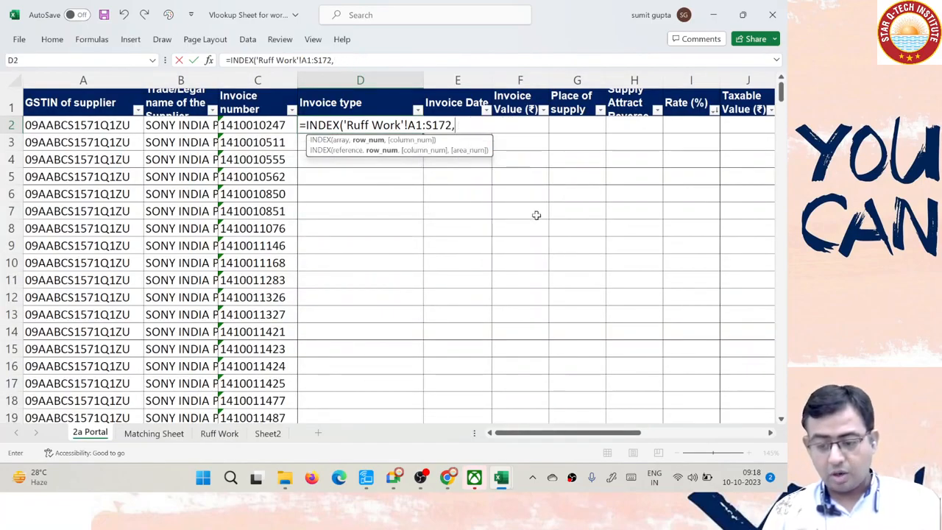
type("mat")
key("Tab")
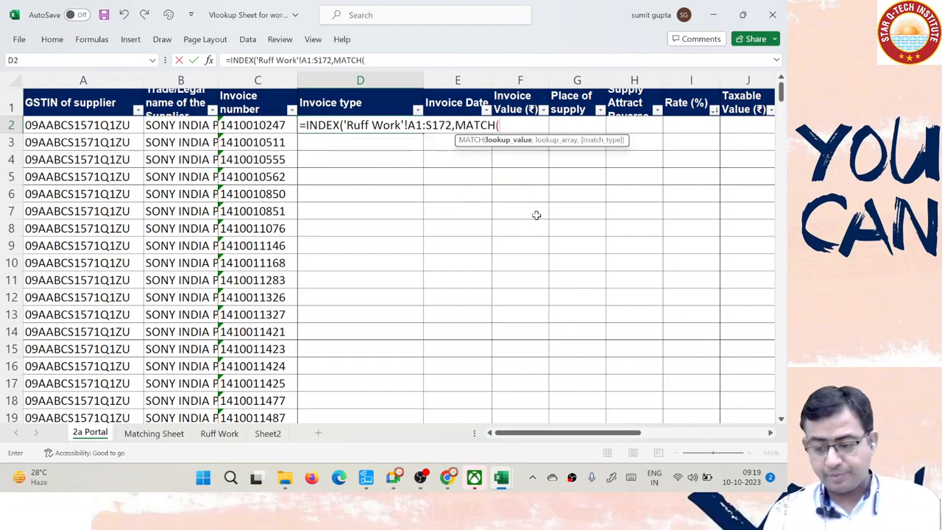
left_click(274, 125)
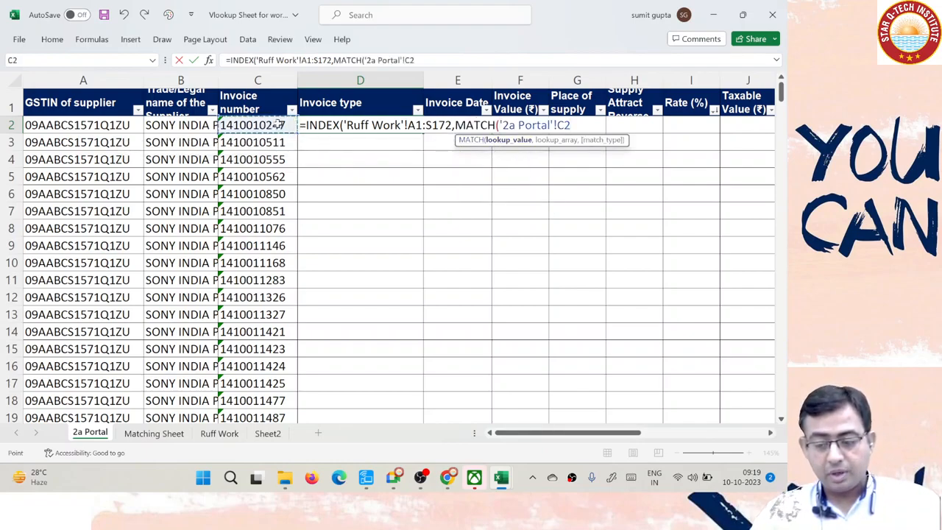
type(",")
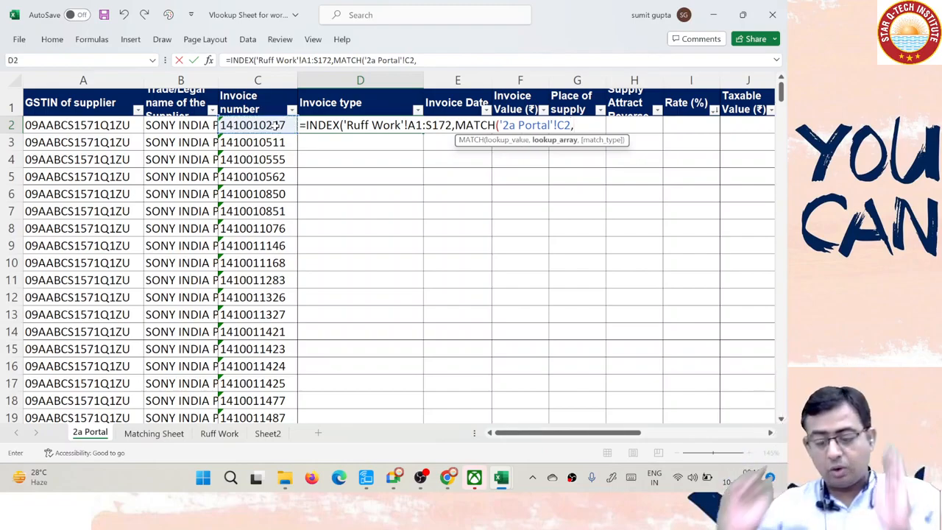
left_click_drag(255, 280, 254, 331)
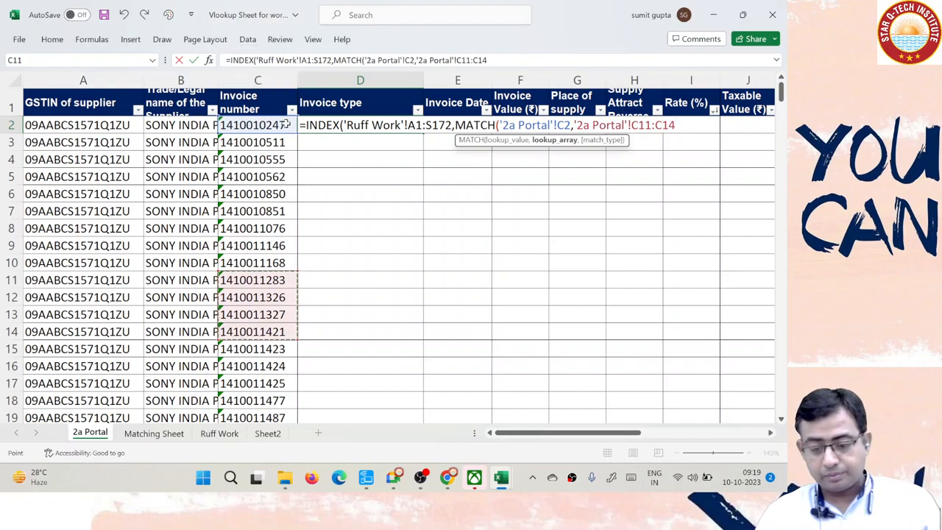
left_click(282, 125)
key("BackSpace")
key("BackSpace")
key("BackSpace")
key("BackSpace")
key("BackSpace")
key("BackSpace")
key("BackSpace")
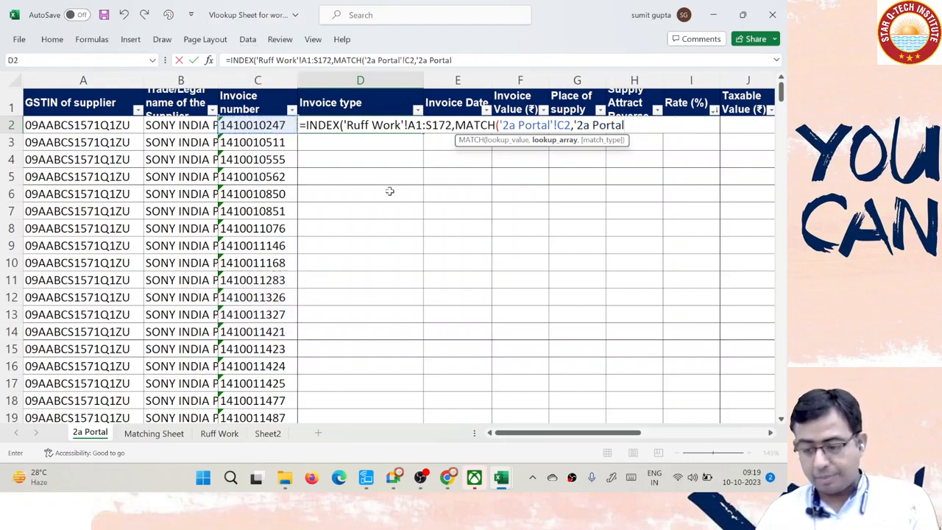
key("BackSpace")
key("BackSpace")
key("BackSpace")
key("BackSpace")
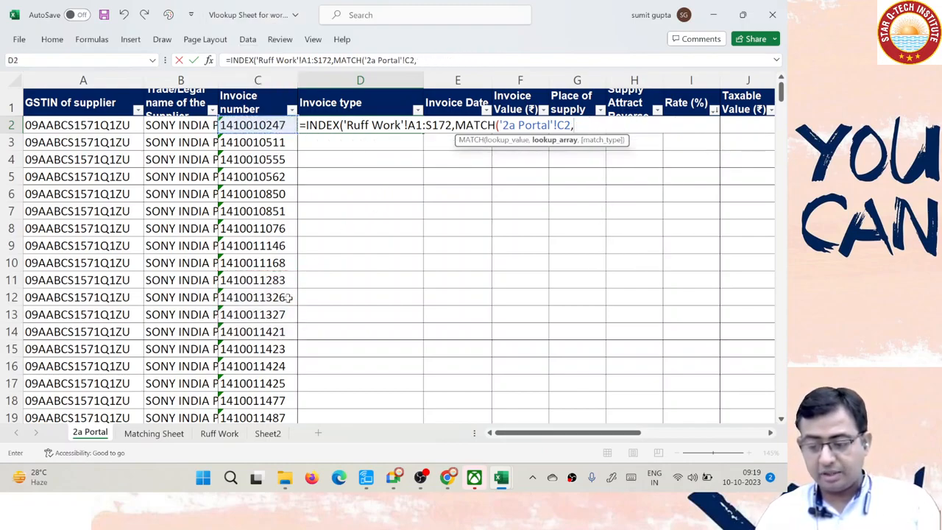
Complete the row MATCH with the lookup array 'Ruff Work'!C1:C172 and match type 0.
left_click(220, 434)
left_click(292, 164)
key("ctrl+Up")
key("ctrl+Left")
key("Right")
key("Right")
key("shift+Down")
key("shift+Down")
key("shift+Down")
key("shift+Down")
key("shift+Down")
key("shift+Down")
key("shift+Down")
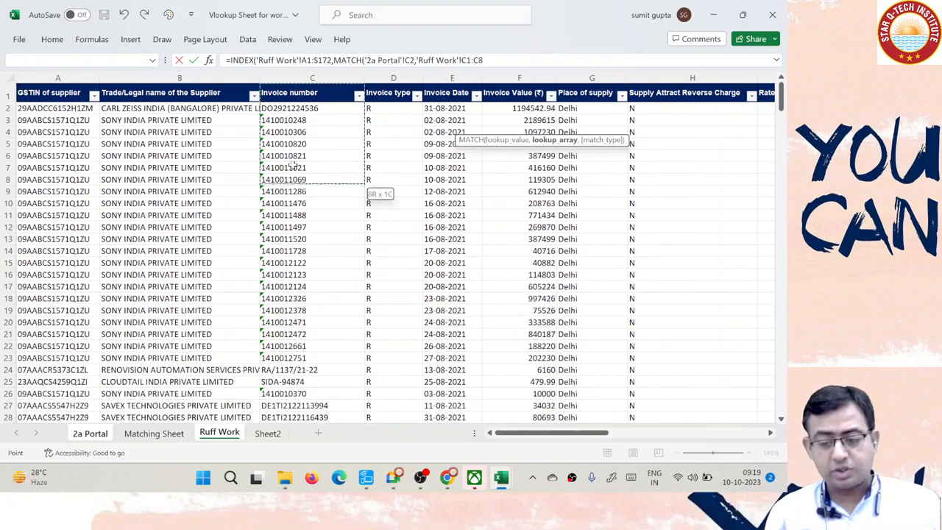
key("shift+Down")
key("shift+Down")
key("ctrl+shift+Down")
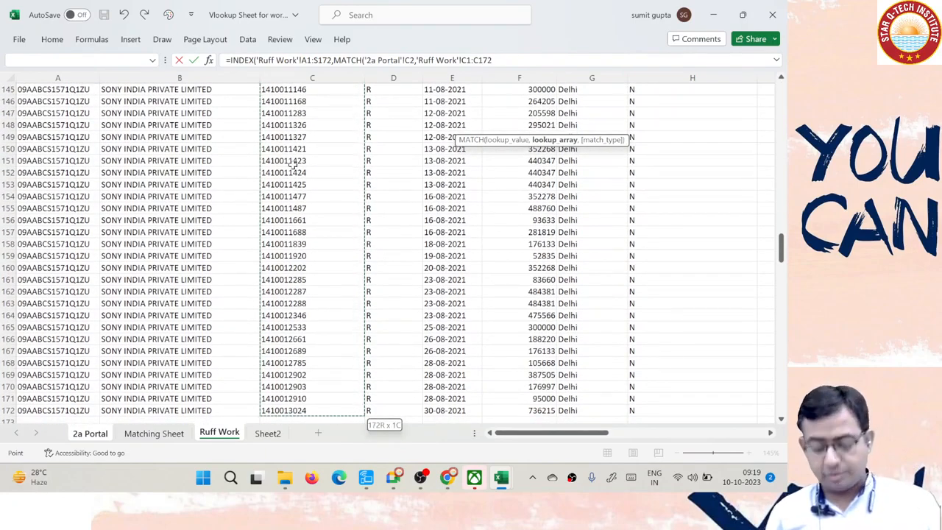
type(",0),mat")
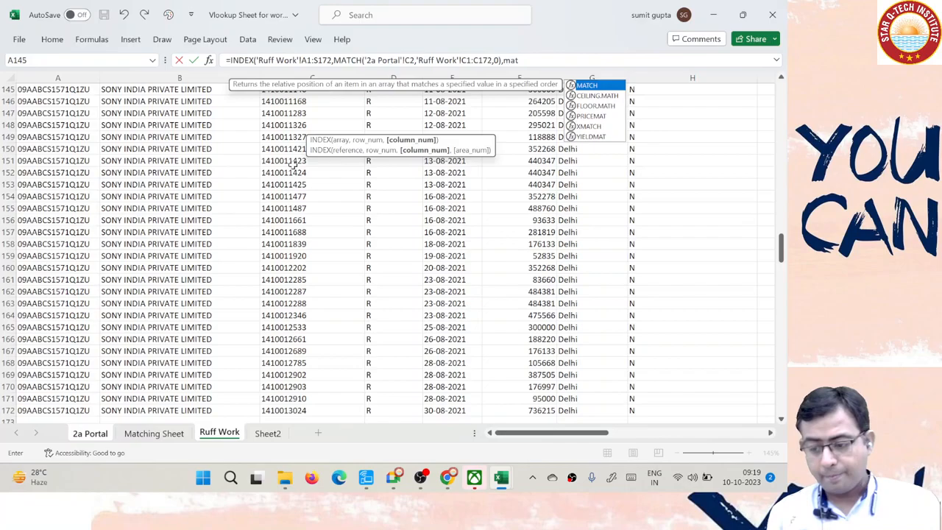
Nest a second MATCH as the column number, with the Invoice type header in D1 of 2a Portal as its lookup value.
key("Tab")
key("ctrl+Page_Up")
key("ctrl+Page_Up")
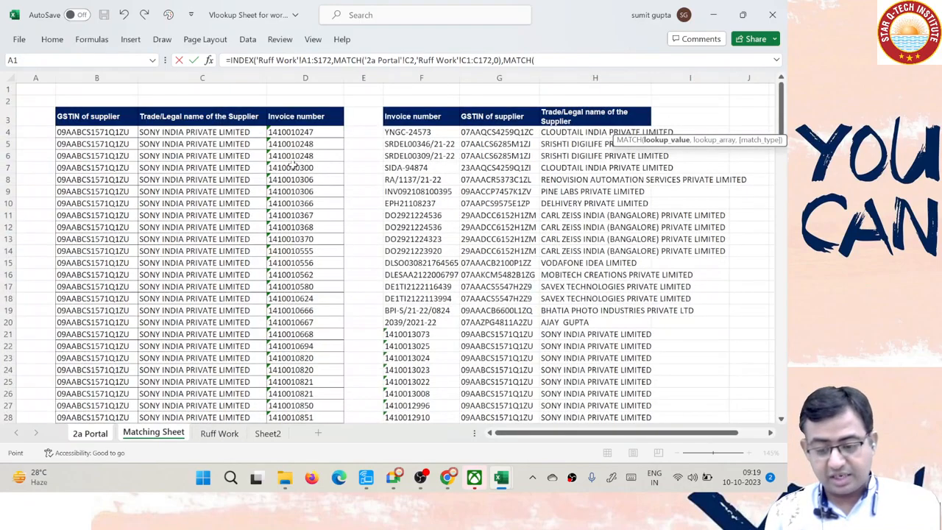
key("Up")
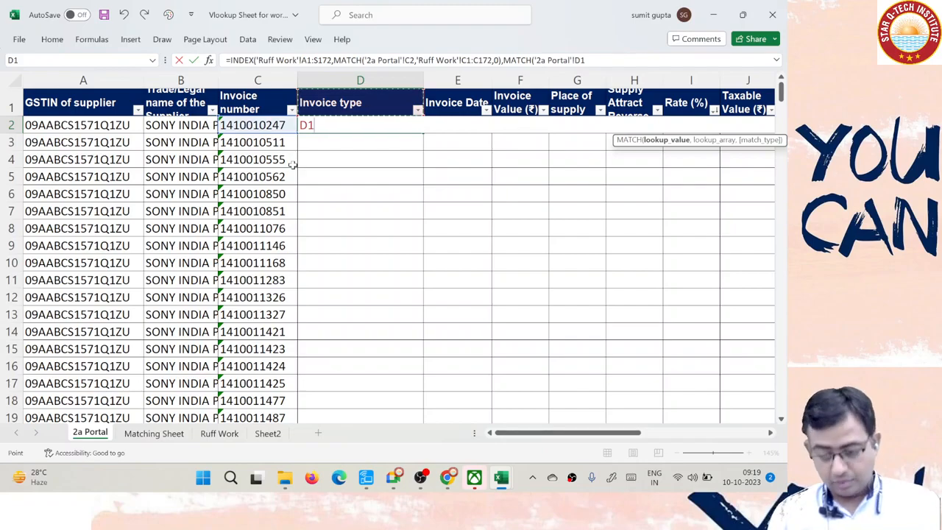
type(",")
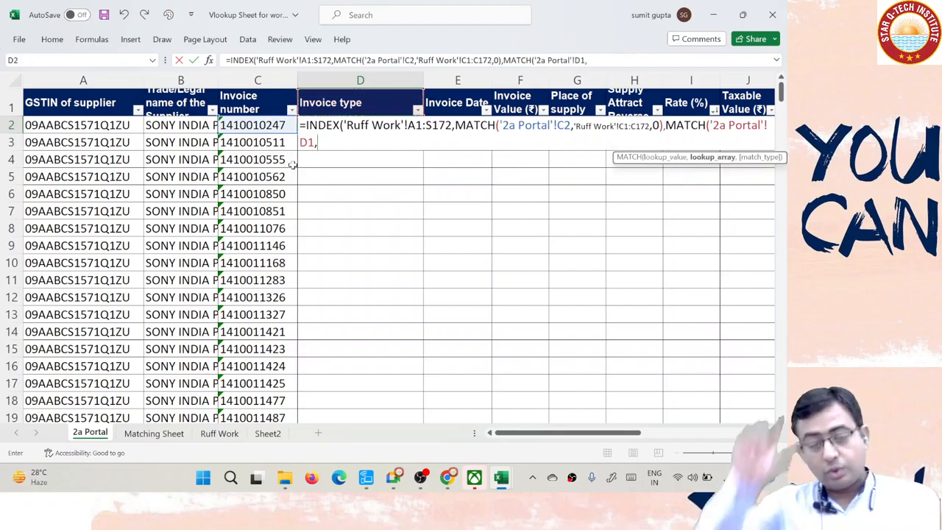
Finish the column MATCH with the header row 'Ruff Work'!A1:S1 and match type 0, enter the formula and reopen it for review.
key("ctrl+Page_Down")
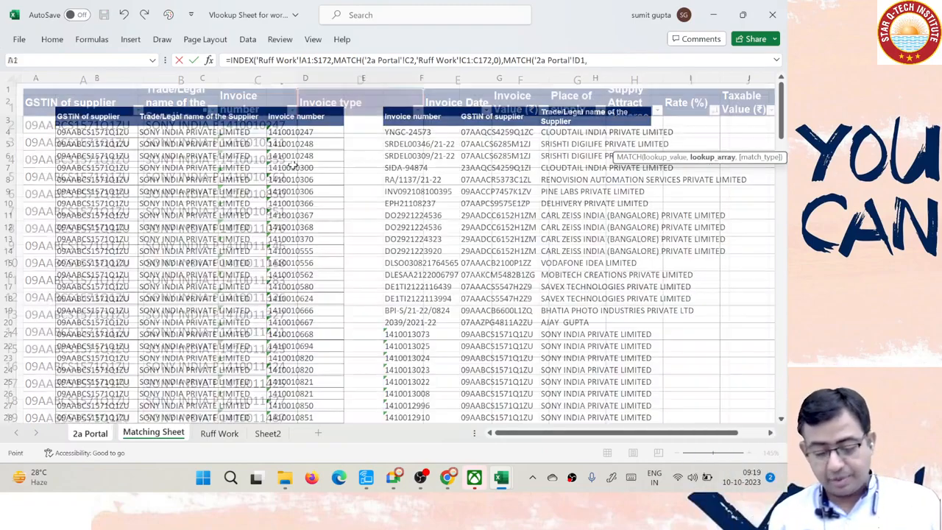
key("ctrl+Page_Down")
key("ctrl+Home")
key("shift+Right")
key("shift+Right")
key("shift+Right")
key("shift+Right")
key("shift+Right")
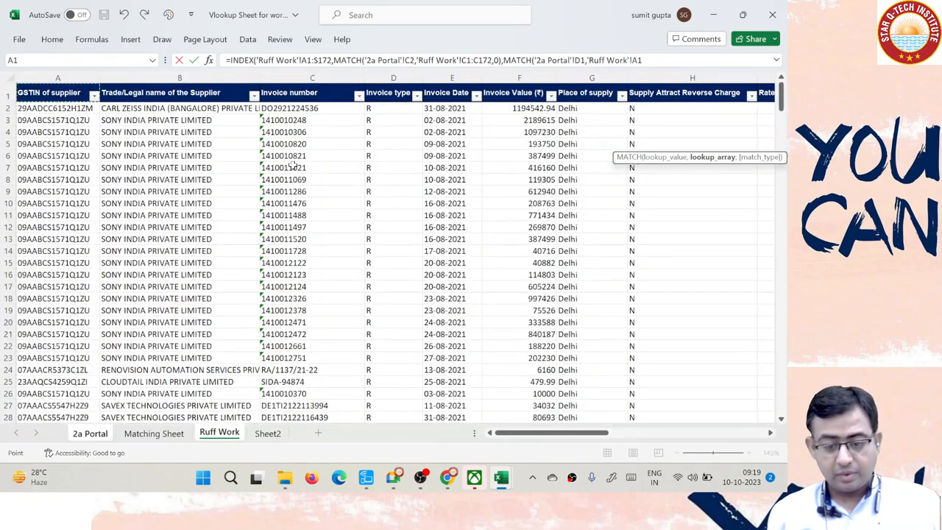
key("shift+Right")
key("shift+Right")
key("shift+Right")
key("shift+Right")
key("shift+Right")
key("shift+Right")
key("shift+Right")
key("shift+Right")
key("shift+Right")
key("shift+Right")
key("shift+Right")
key("shift+Right")
key("shift+Right")
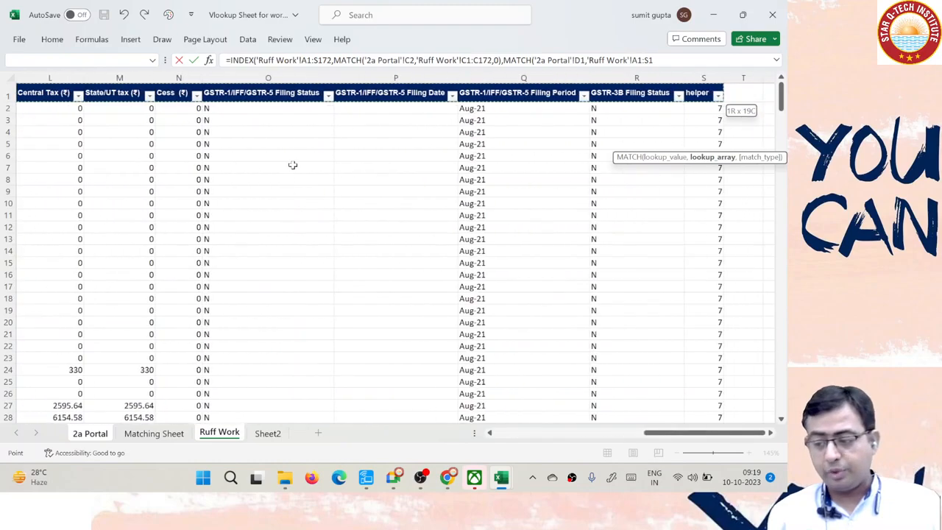
type(",")
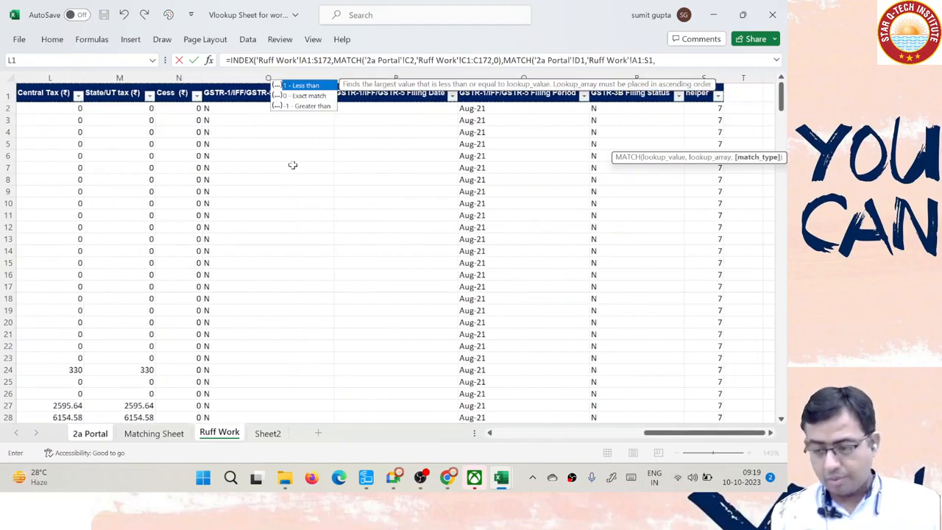
type("0))")
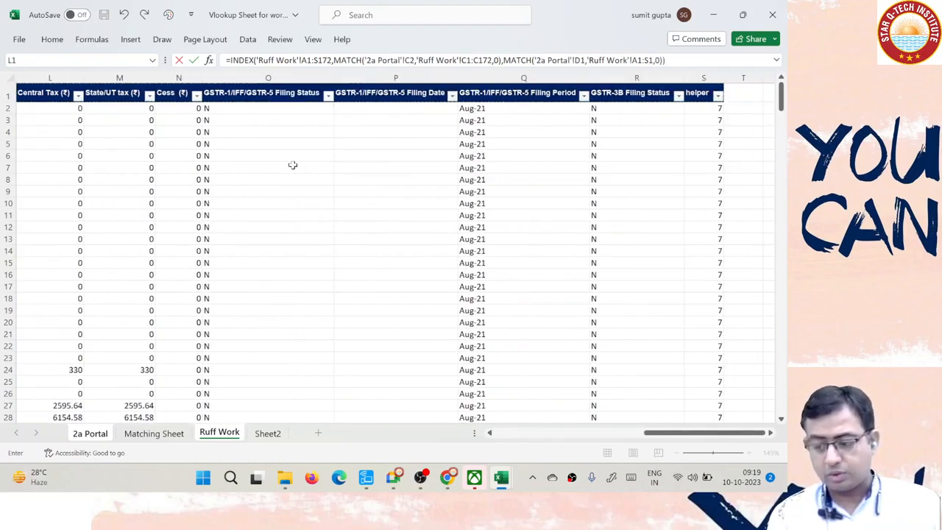
key("Return")
key("Up")
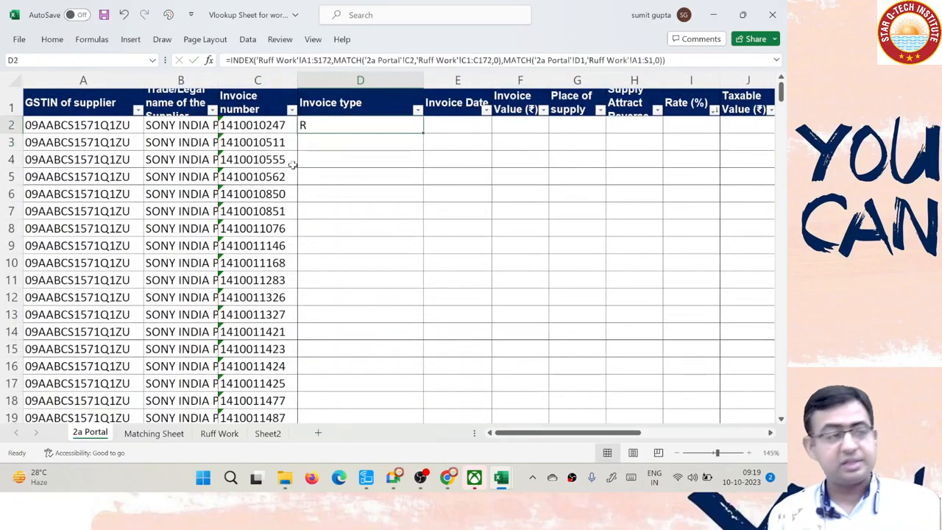
key("F2")
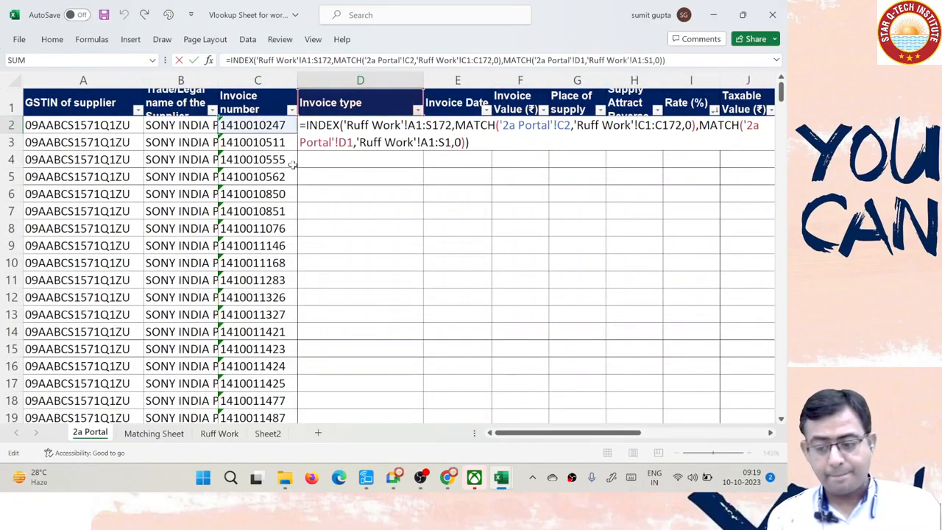
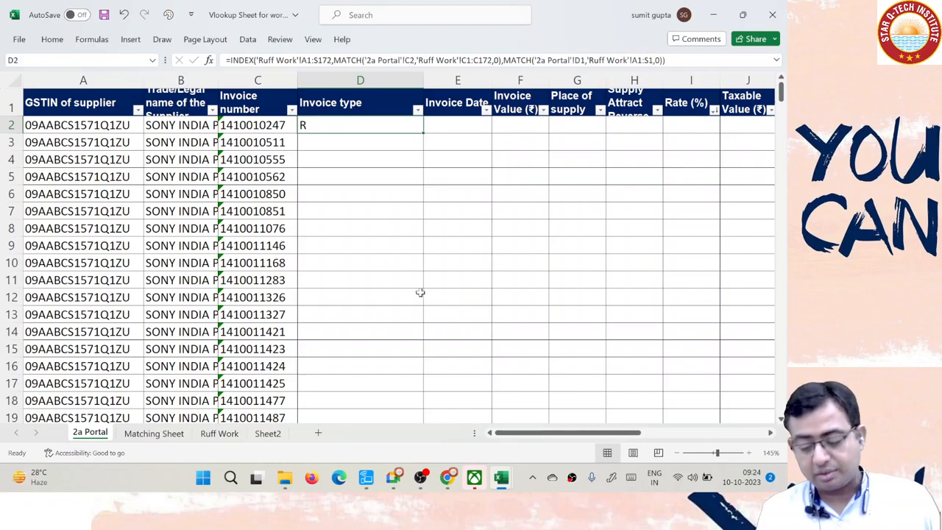
Switch to the Book1 workbook and clear the old sst lookup example in J5:L7 beside the marks table.
mouse_move(502, 479)
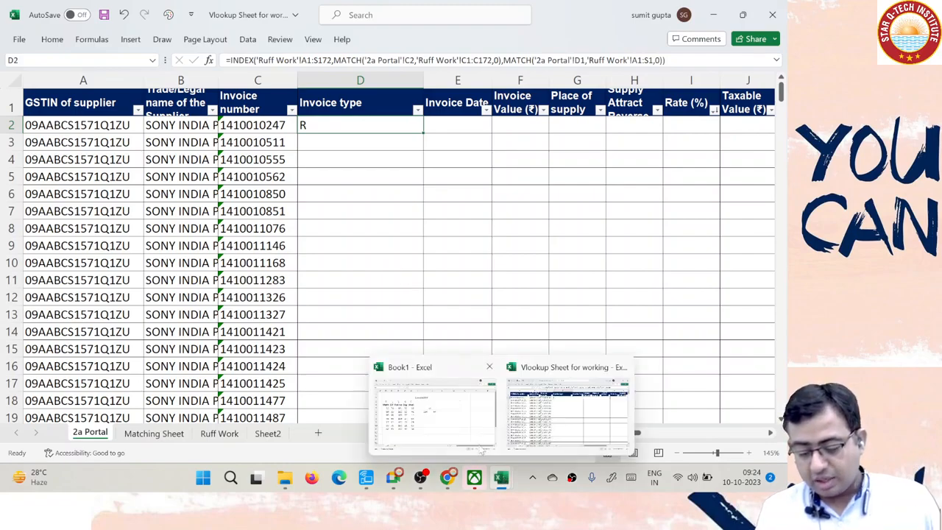
left_click(468, 438)
left_click(357, 321)
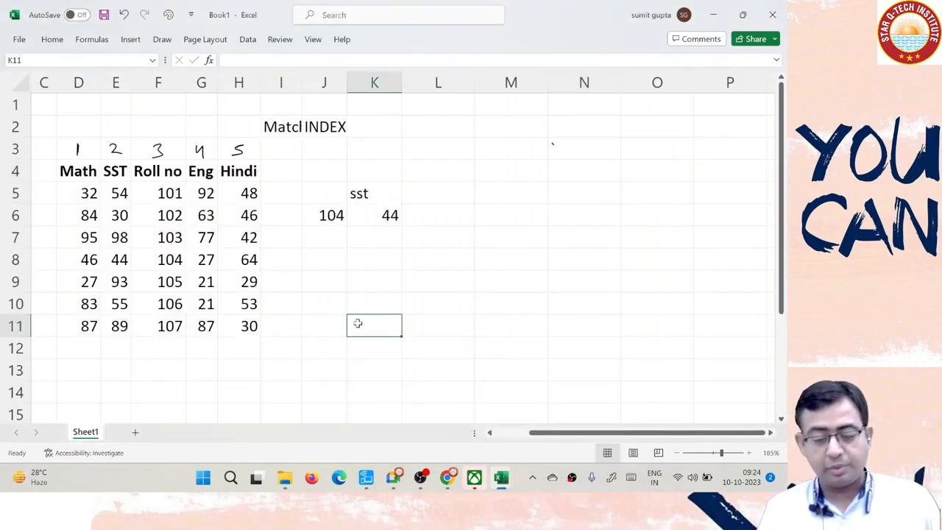
left_click(83, 171)
left_click_drag(83, 171, 242, 326)
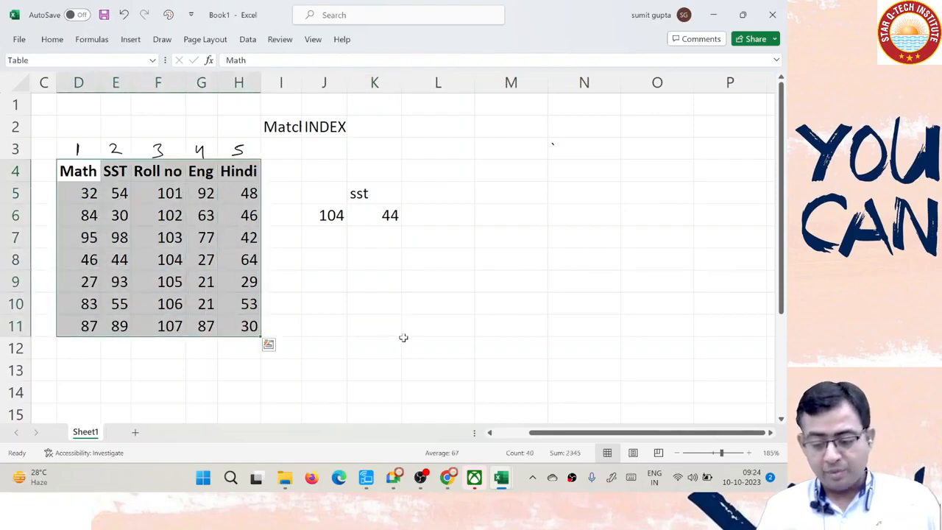
left_click(404, 336)
left_click_drag(322, 189, 423, 240)
key("Delete")
Enter the header Roll no in K4 beside the marks table.
key("Up")
key("Right")
type("R")
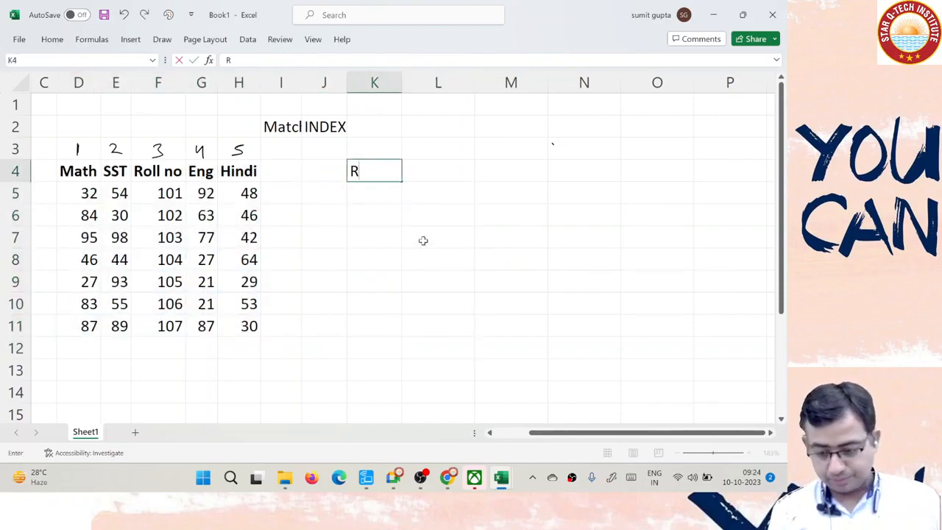
type("oll no")
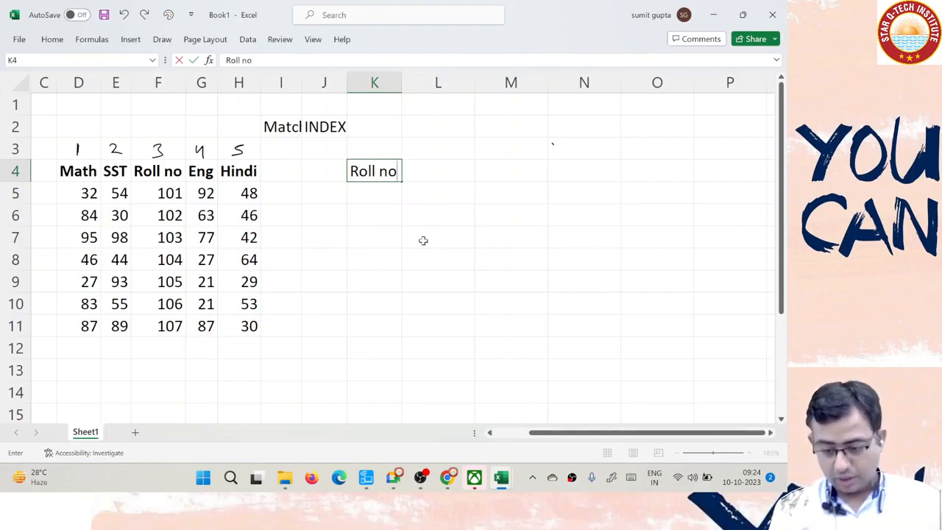
key("Return")
Copy the roll numbers 101 to 107 from F5:F11 into K5:K11 under the new Roll no header.
key("Left")
key("Left")
key("Left")
key("Left")
key("Left")
key("ctrl+shift+Down")
key("ctrl+c")
key("Right")
key("Right")
key("Right")
key("Right")
key("Right")
key("ctrl+v")
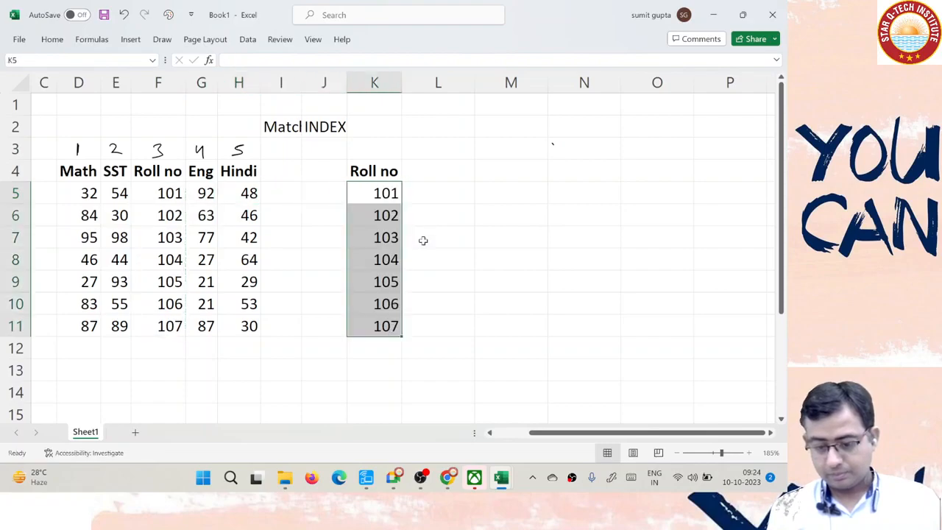
Copy the Eng and Hindi headers from G4:H4 into L4:M4.
key("Left")
key("Left")
key("Left")
key("Left")
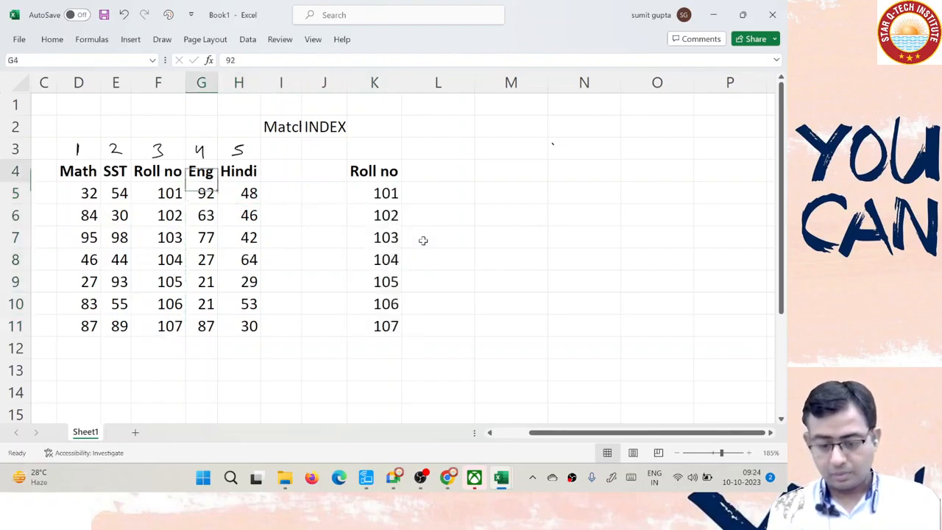
key("Up")
key("shift+Right")
key("ctrl+c")
key("Right")
key("Right")
key("Right")
key("Right")
key("Right")
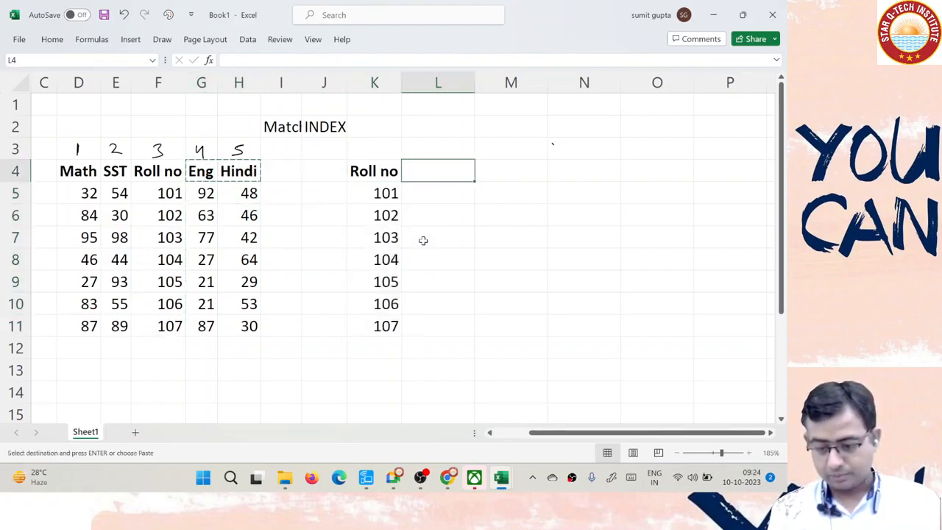
key("Return")
Copy the Math and SST headers from D4:E4 into N4:O4.
key("Left")
key("Left")
key("Left")
key("Left")
key("Left")
key("Left")
key("Left")
key("shift+Left")
key("ctrl+c")
key("Right")
key("Right")
key("Right")
key("Right")
key("Right")
key("Right")
key("Right")
key("Right")
key("Right")
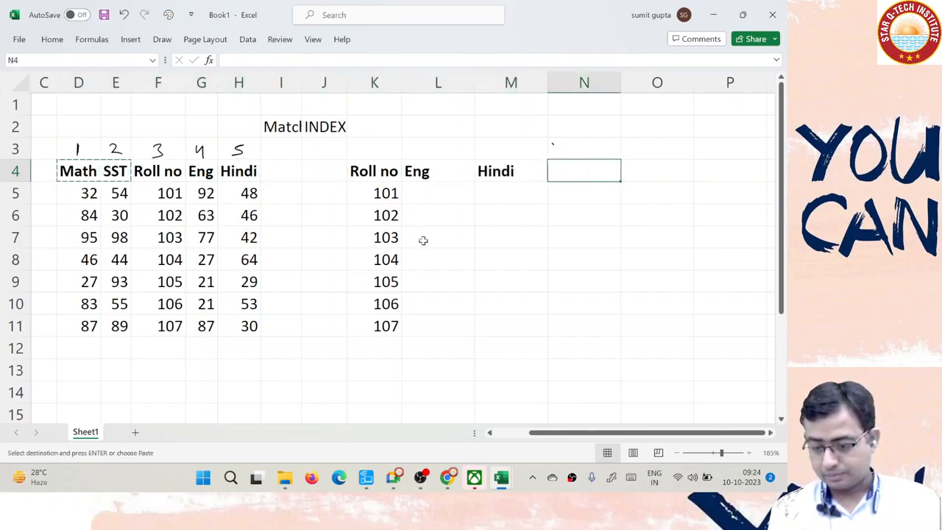
key("Return")
Narrow column L closer to the width of the Eng header.
key("Left")
key("Left")
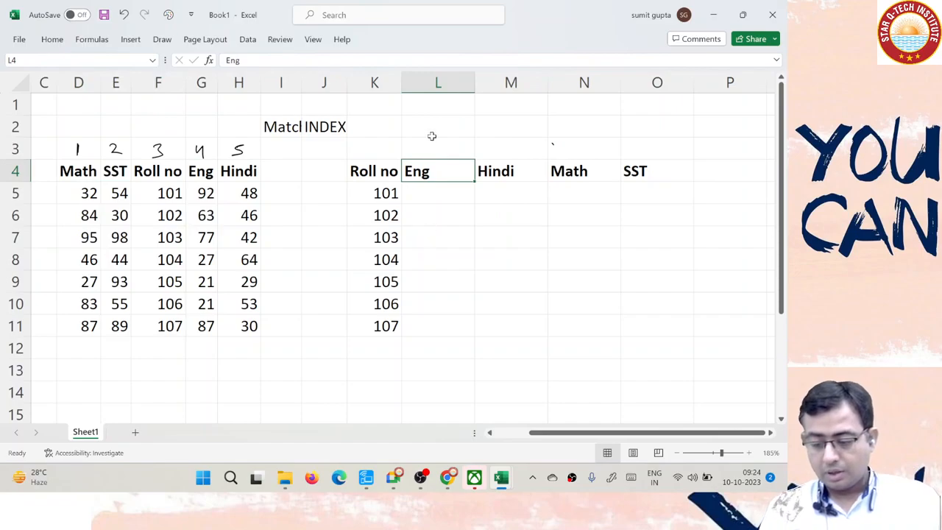
left_click_drag(475, 82, 441, 87)
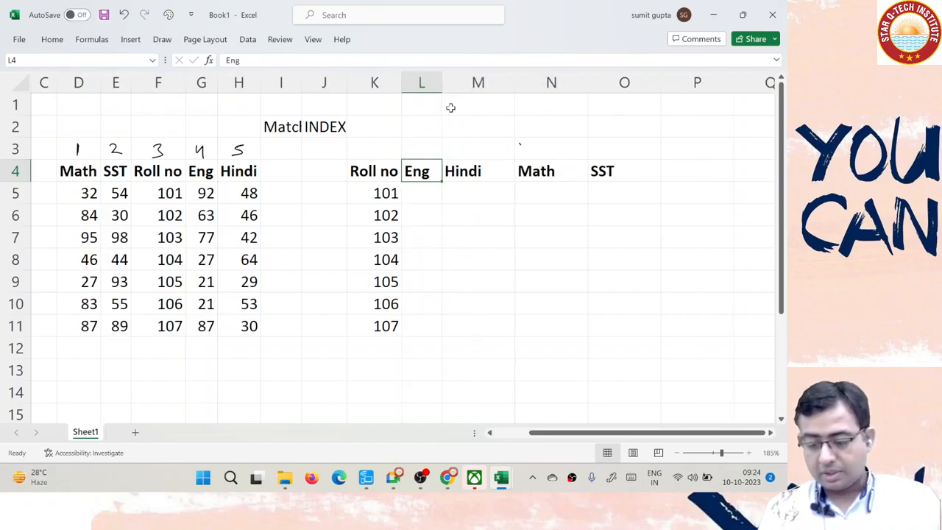
left_click(425, 193)
left_click_drag(423, 193, 604, 324)
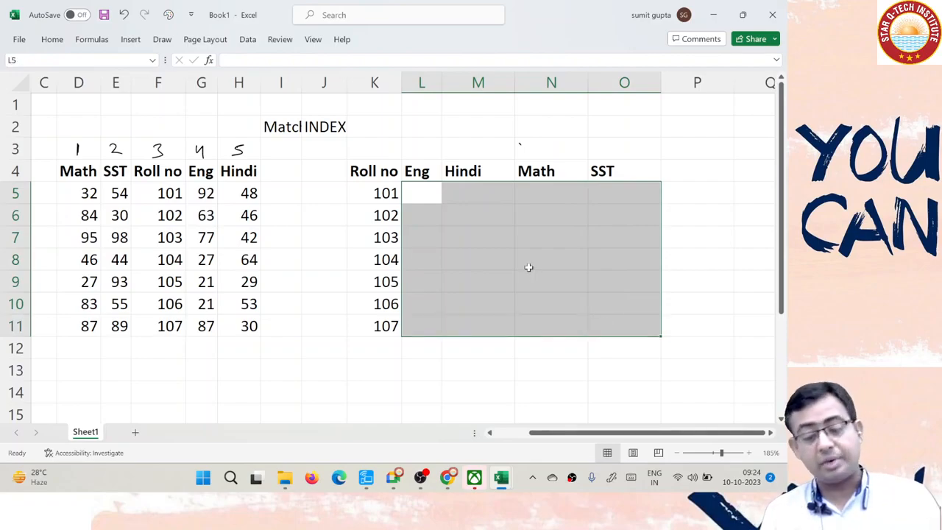
left_click_drag(77, 171, 250, 330)
left_click_drag(439, 193, 602, 325)
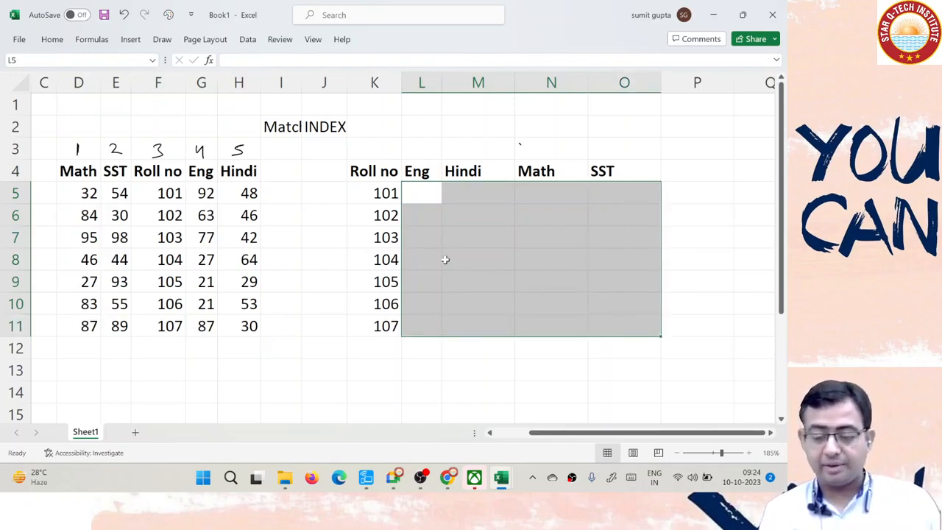
Move the Match and INDEX labels in row 2 one column back to H2:I2 and narrow column J.
mouse_move(283, 130)
left_mouse_down()
mouse_move(323, 131)
mouse_move(281, 131)
left_mouse_up()
key("Right")
key("Right")
key("Right")
key("Right")
key("Down")
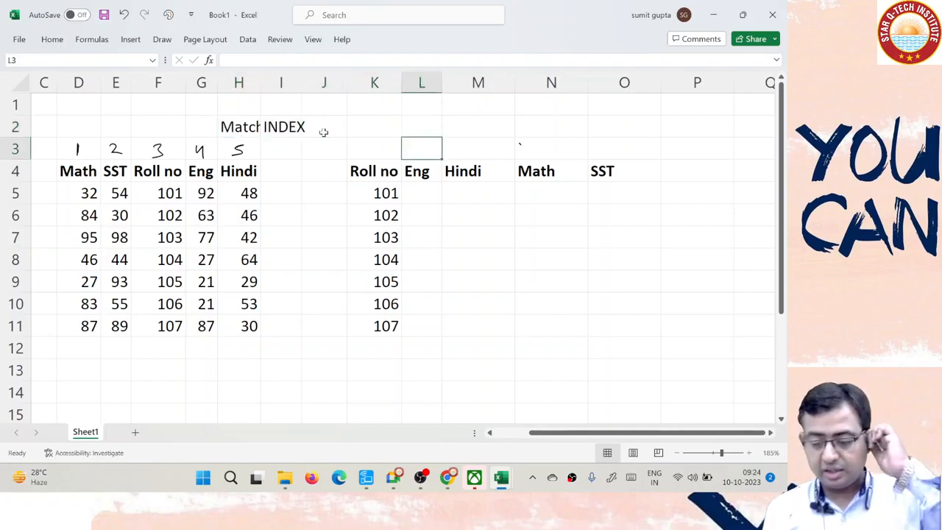
key("Down")
key("Down")
key("Left")
key("Right")
key("Right")
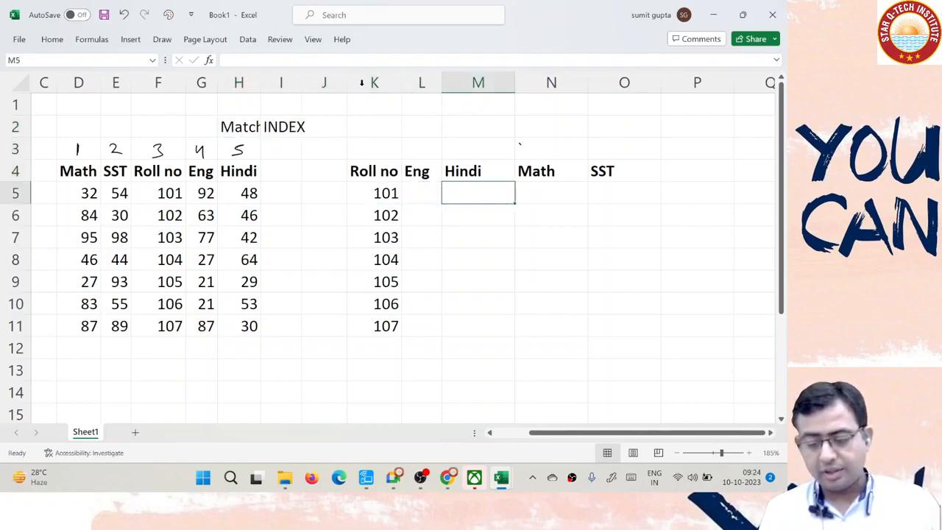
left_click_drag(346, 82, 329, 83)
Start an INDEX formula in L5 with the named range Table as its array.
left_click(408, 191)
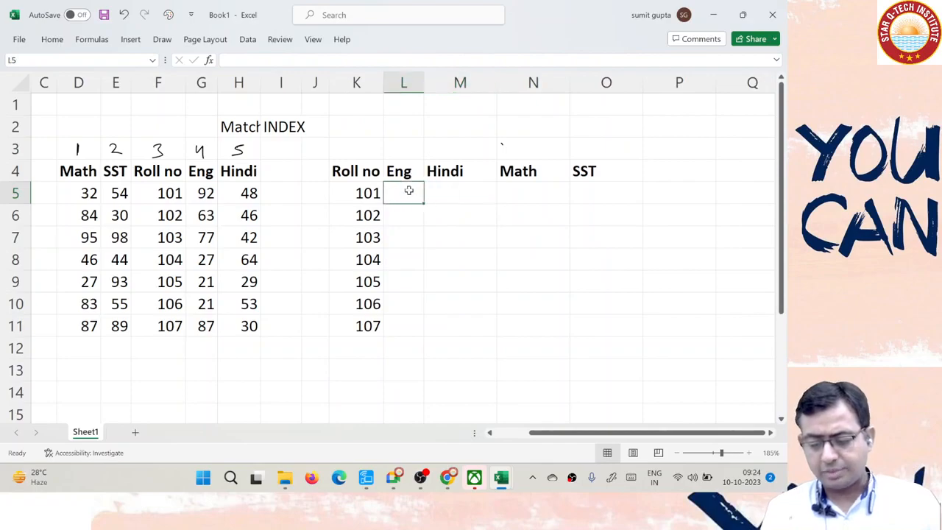
type("=i")
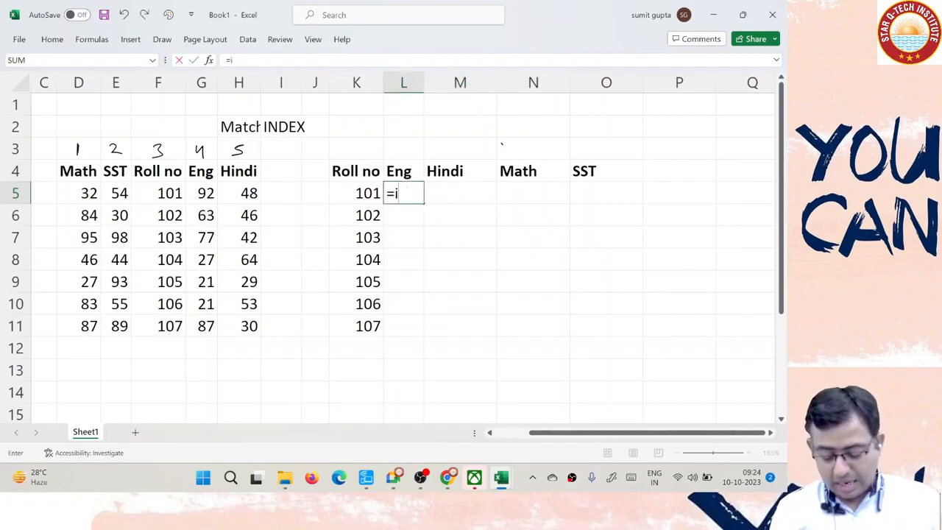
type("nd")
key("Tab")
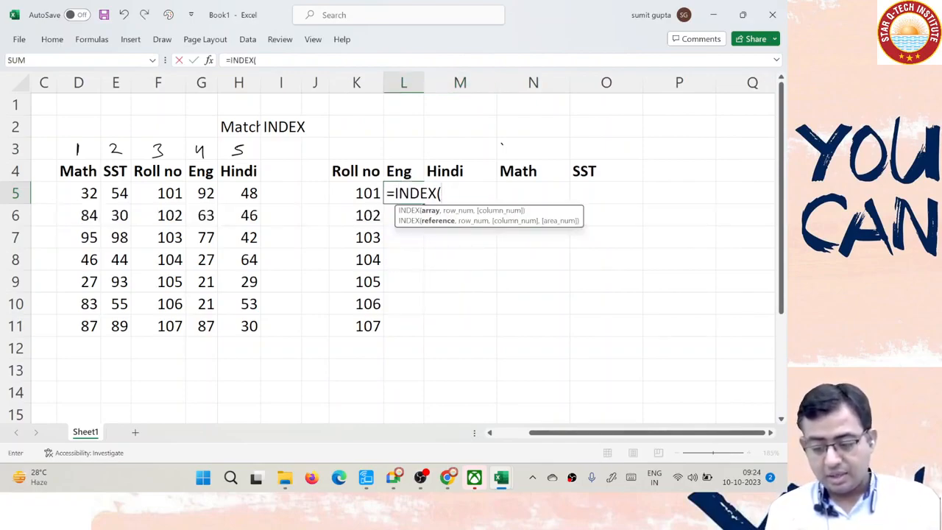
type("ta")
key("Tab")
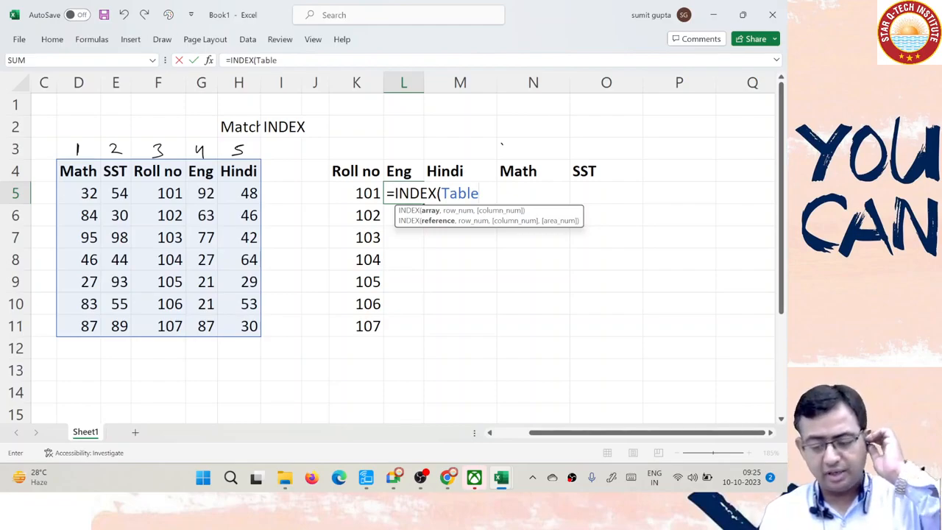
type(",")
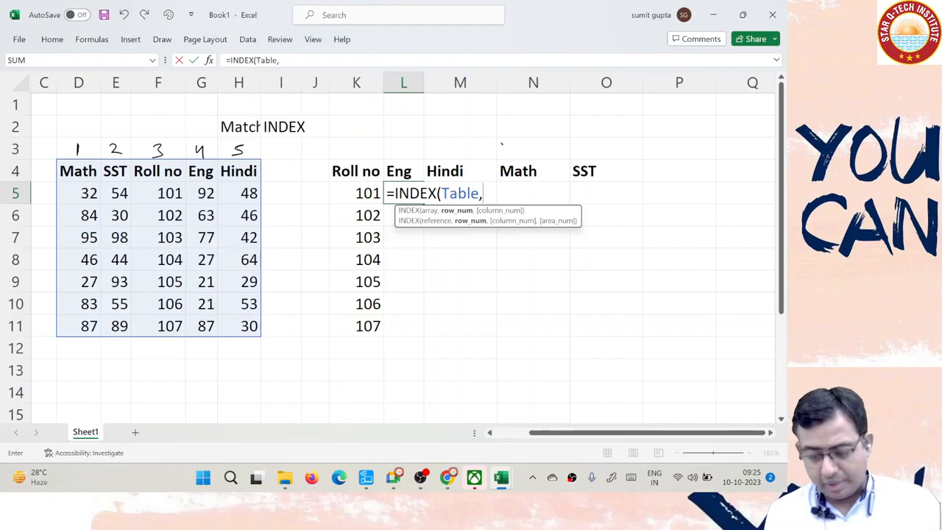
Nest a MATCH as the row number with lookup value K5, the named range Rollno as lookup array and match type 0.
type("mat")
key("Tab")
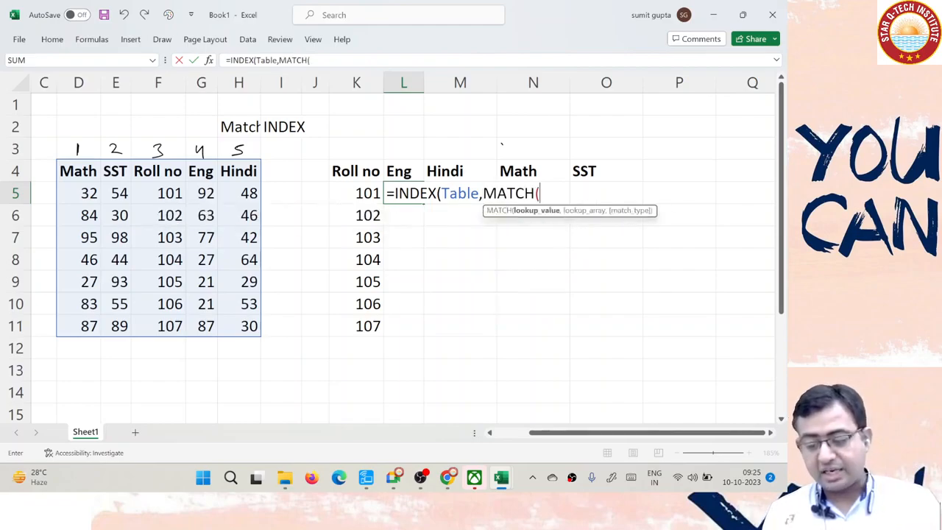
key("Left")
type(",")
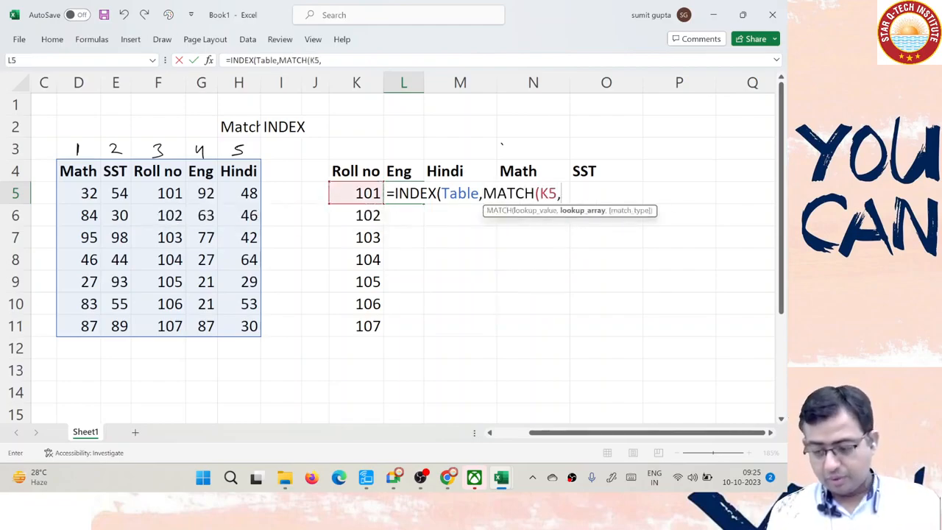
type("ro")
key("Tab")
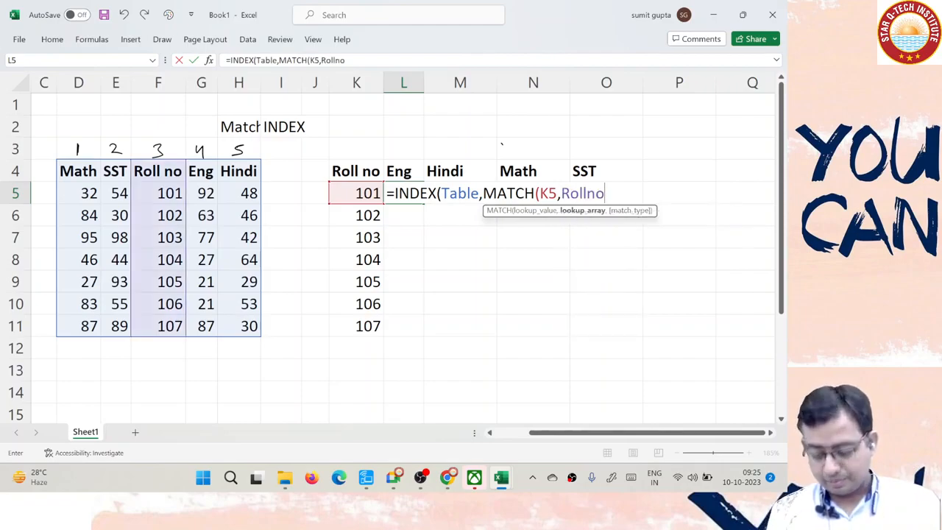
type(",0)")
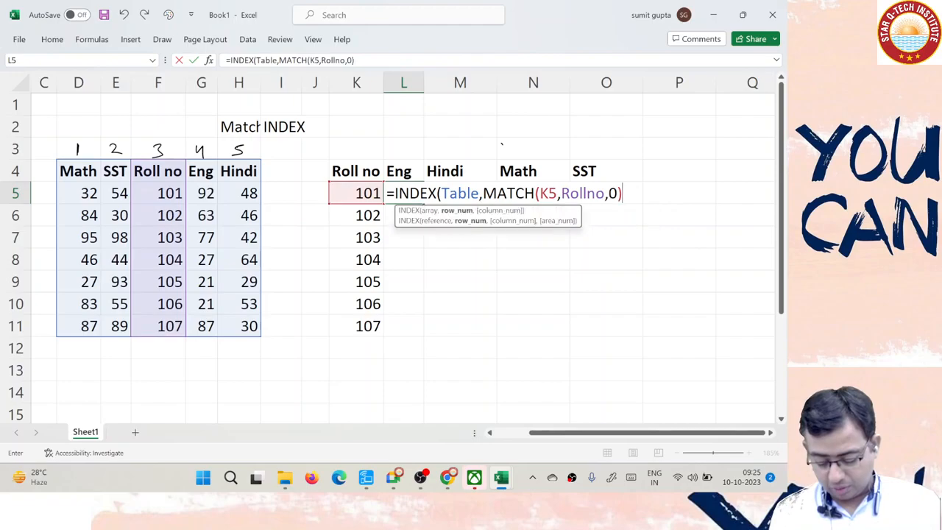
Nest a second MATCH as the column number using L4, the named range Head and match type 0, and enter the formula.
type(",ma")
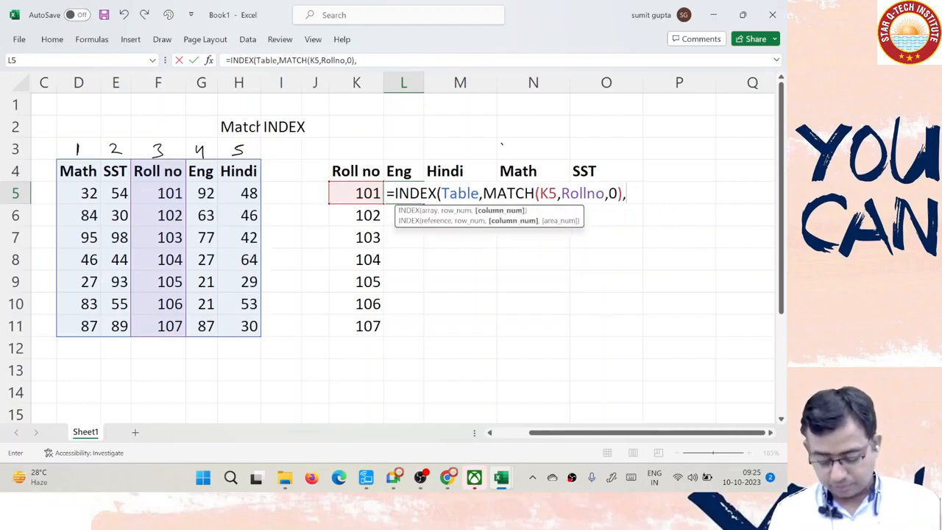
key("Tab")
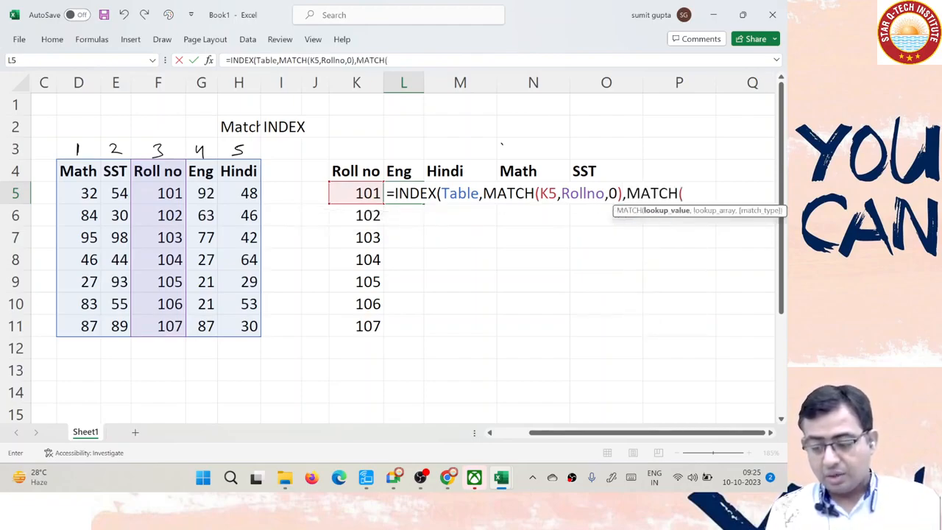
key("Up")
type(",")
type("Head")
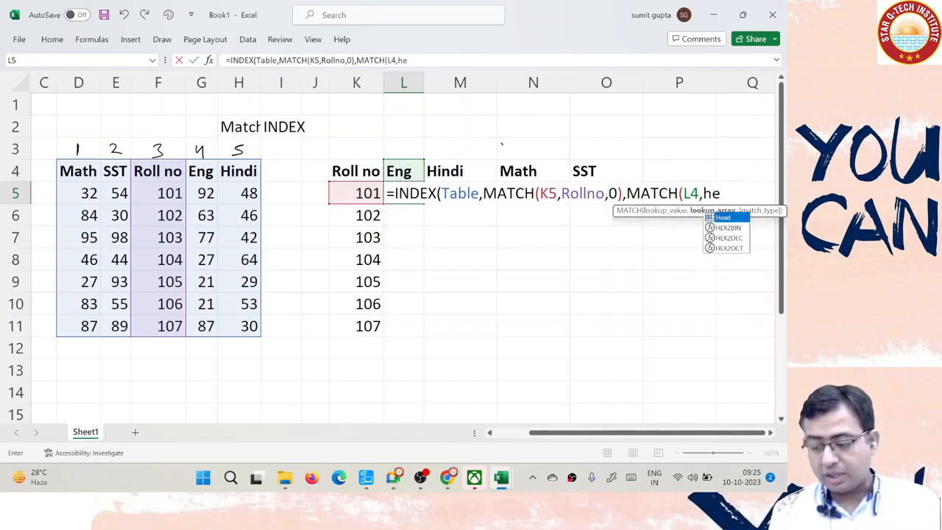
type(",0))")
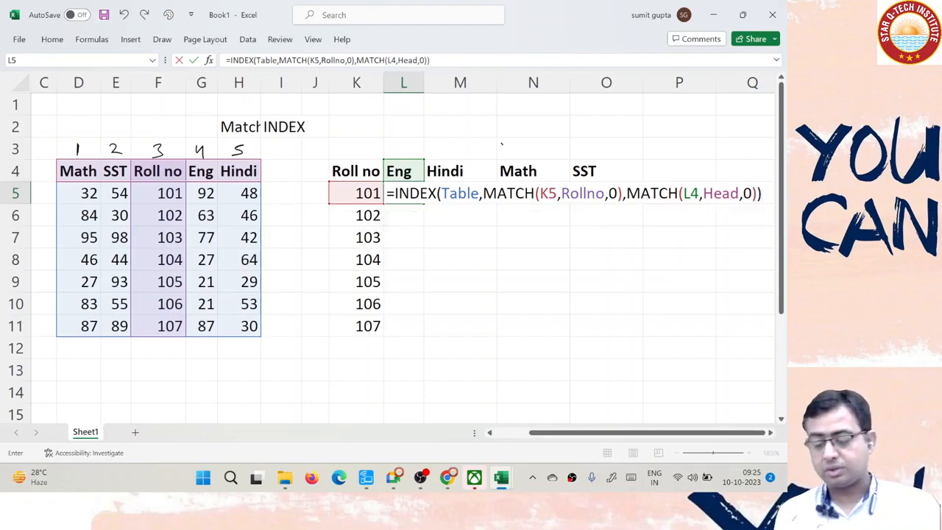
key("Return")
Fill the L5 formula across and down through L5:O11.
key("Up")
key("shift+Right")
key("shift+Right")
key("shift+Right")
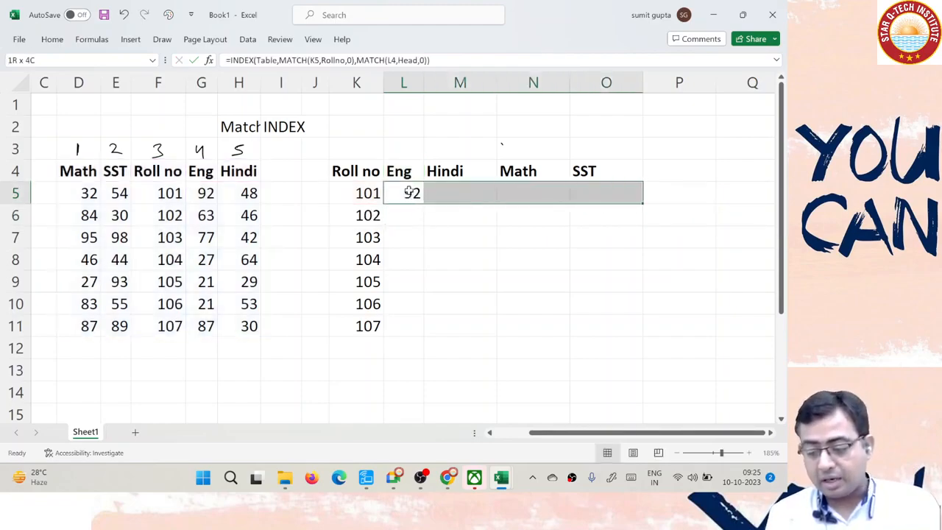
key("shift+Down")
key("shift+Down")
key("shift+Down")
key("shift+Down")
key("shift+Down")
key("shift+Down")
key("ctrl+r")
key("ctrl+d")
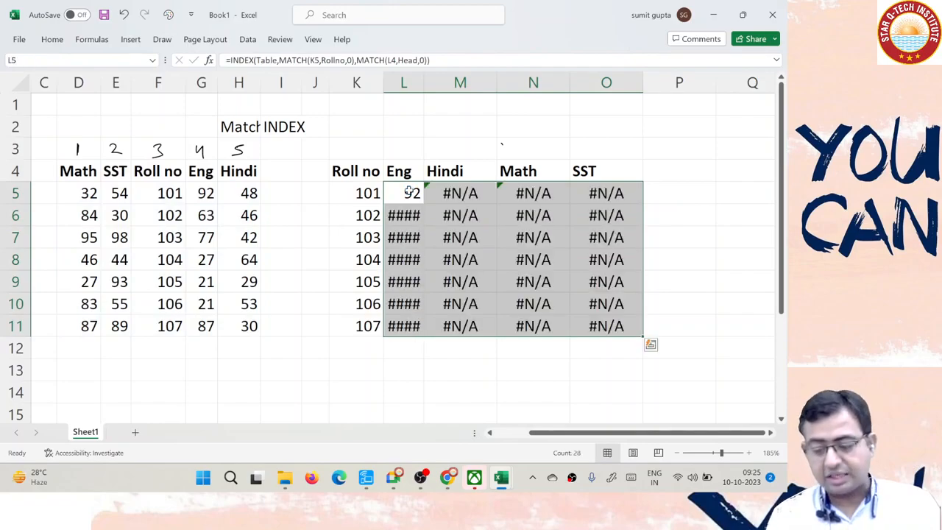
Widen column L so the filled lookup results fit.
key("Down")
left_click(464, 147)
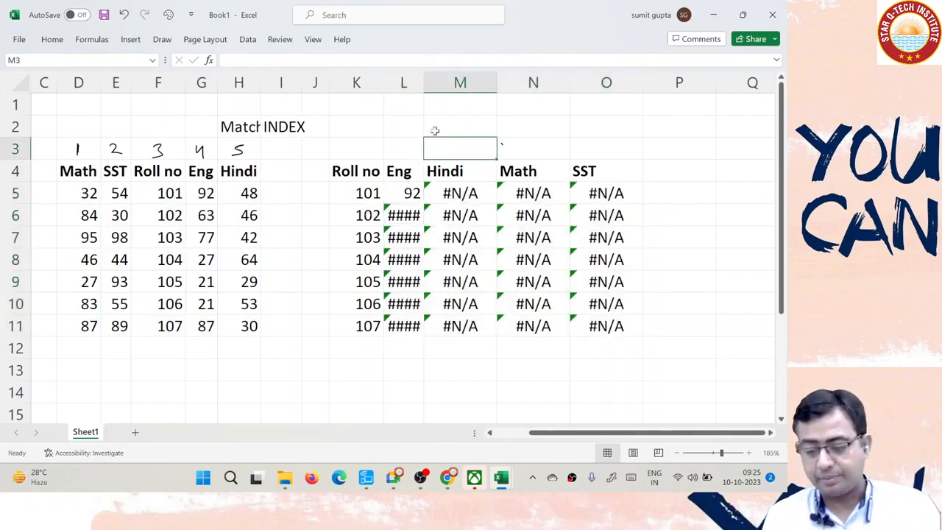
left_click_drag(423, 82, 446, 86)
Examine which lookup cells the filled INDEX formulas reference in M5 and M6, comparing them with the header row.
left_click(434, 192)
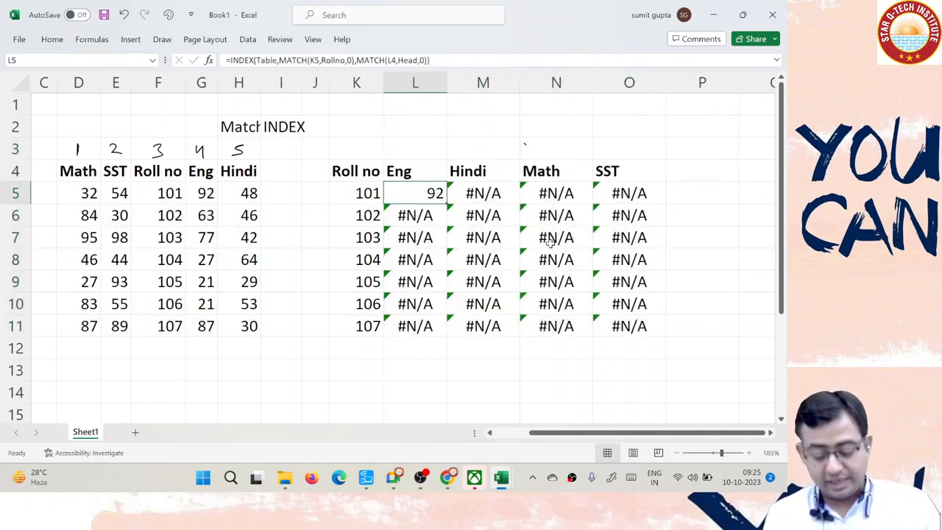
key("Right")
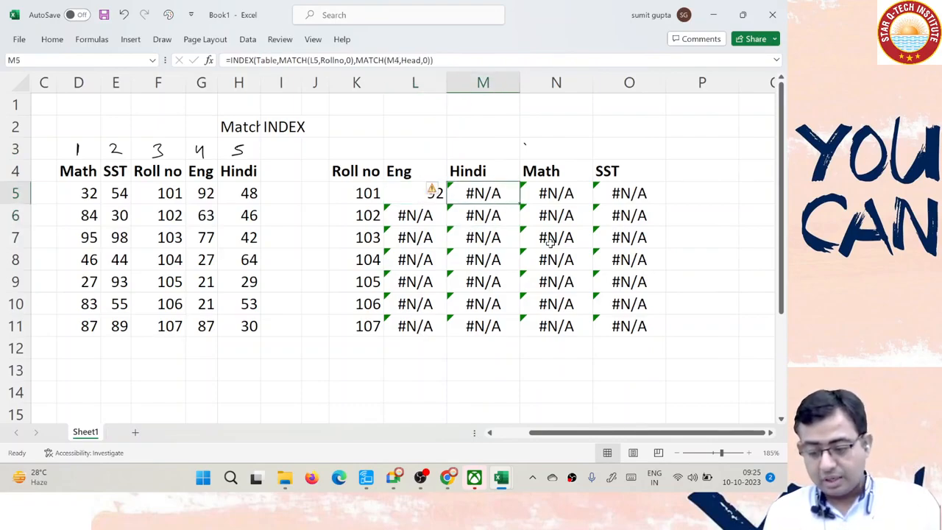
key("F2")
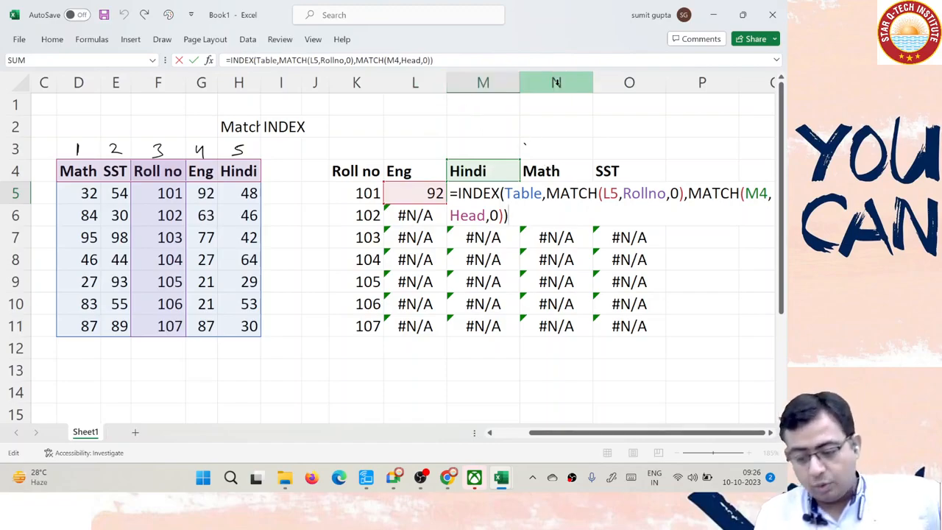
key("Return")
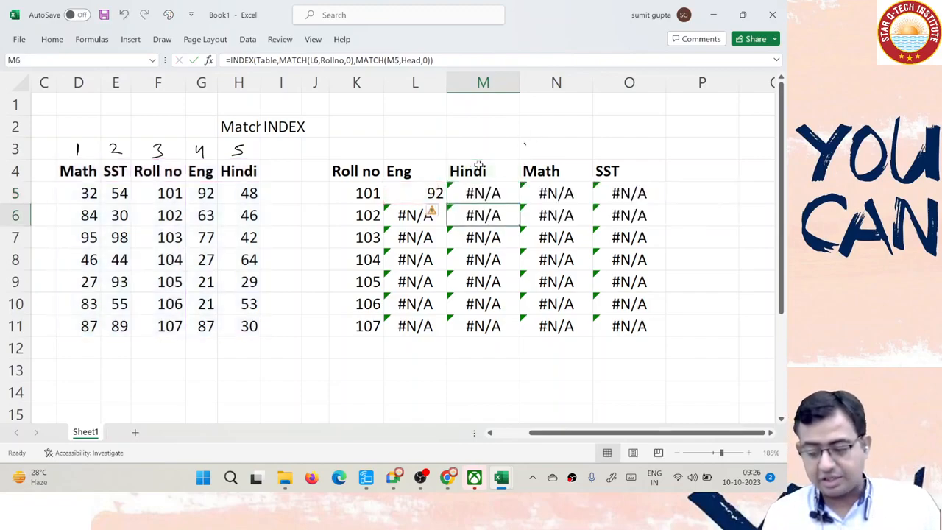
key("F2")
left_click(478, 168)
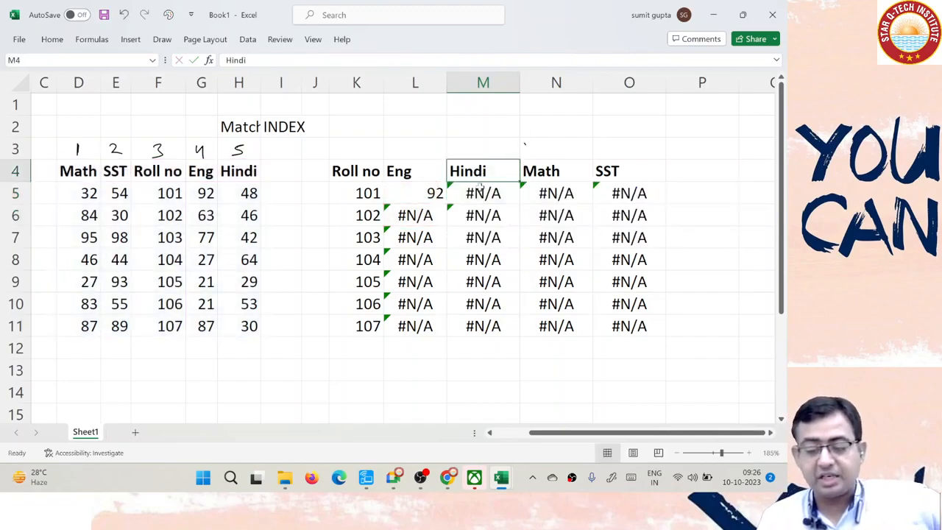
left_click(480, 210)
key("F2")
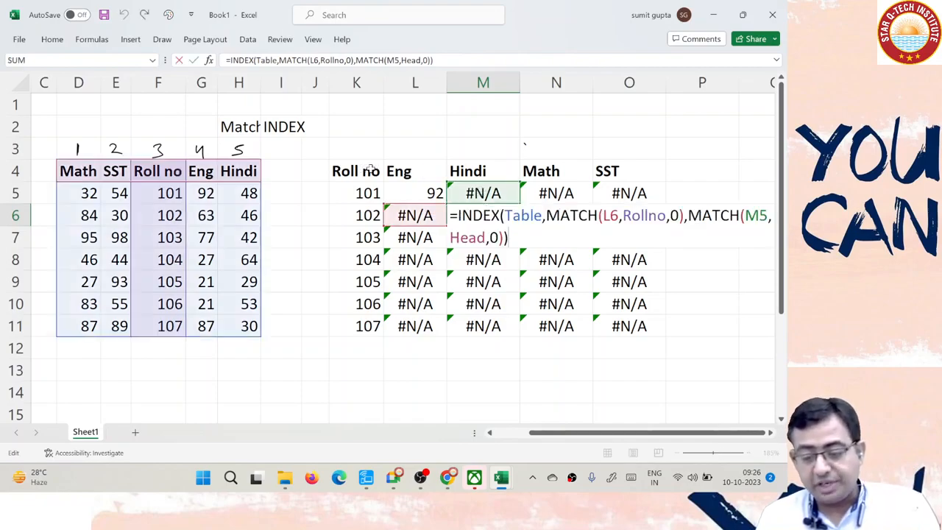
key("Escape")
left_click(483, 170)
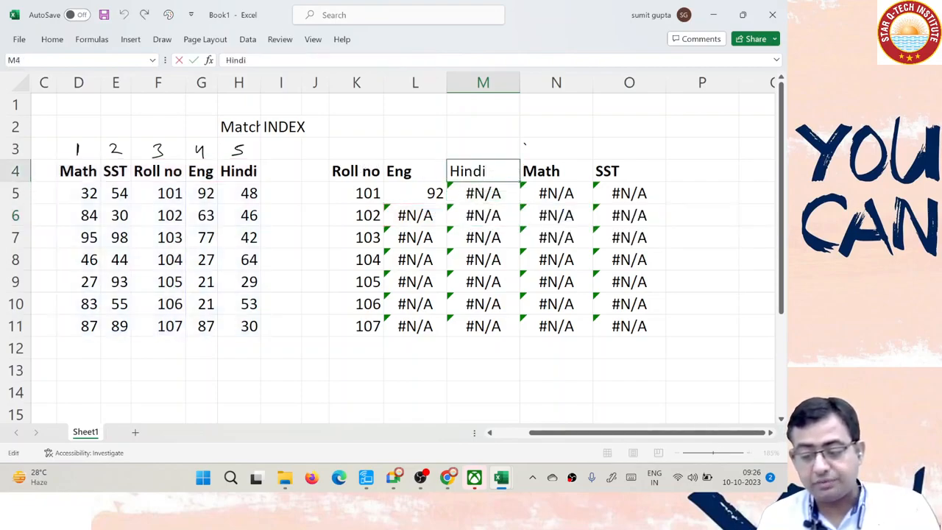
left_click(491, 189)
key("F2")
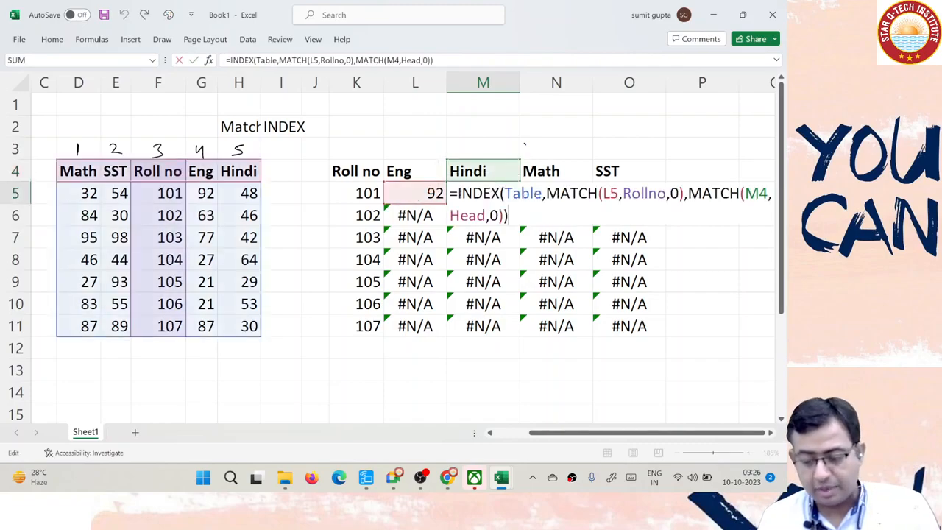
left_click(15, 171)
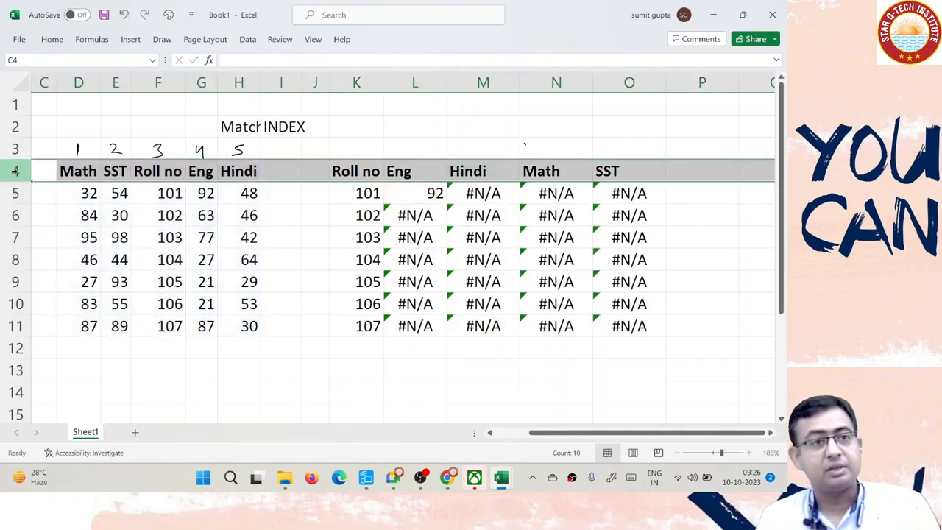
Lock the row of the subject lookup reference in the L5 formula, making it L$4.
left_click(435, 190)
key("F2")
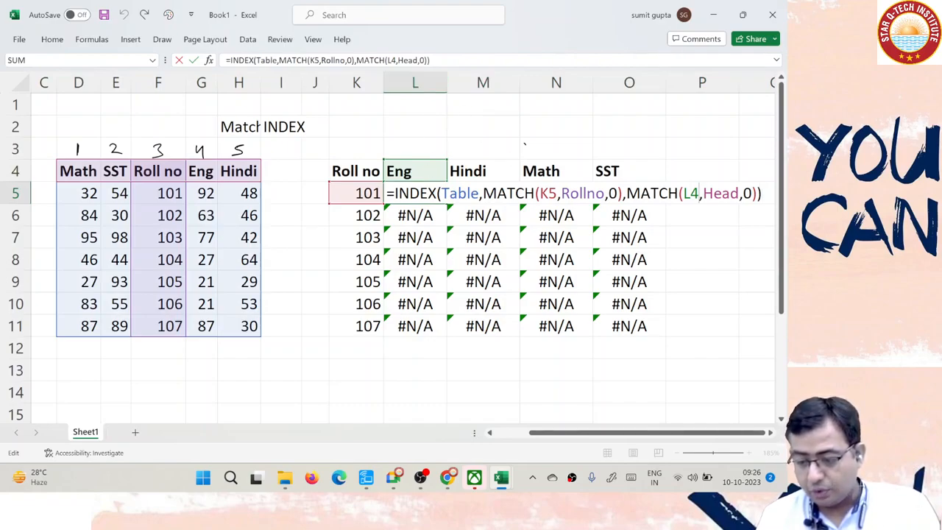
left_click(703, 194)
key("Left")
key("shift+Left")
key("shift+Left")
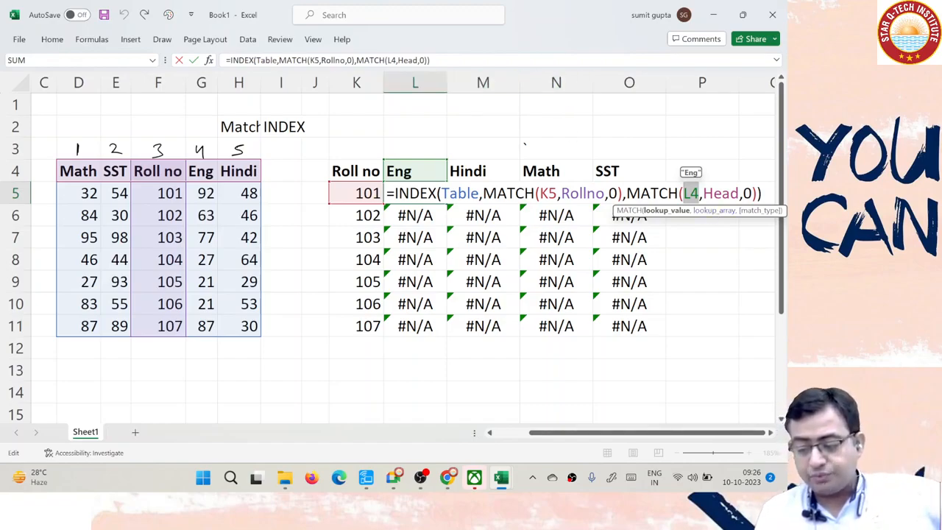
left_click(691, 193)
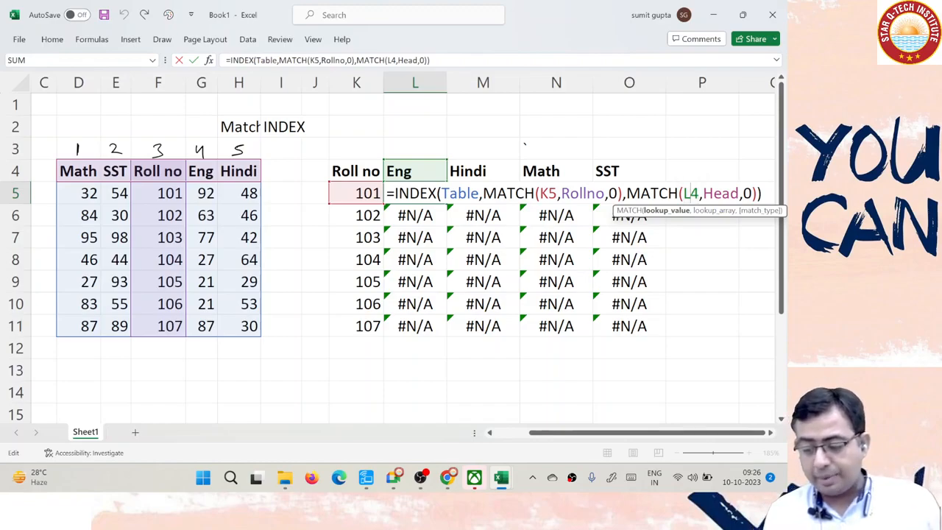
key("Left")
key("shift+Right")
key("shift+Right")
key("Right")
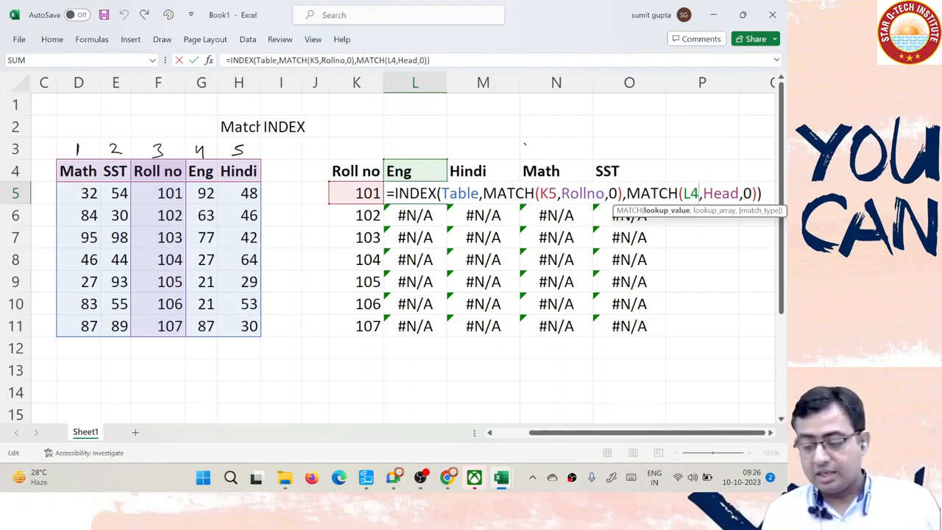
key("shift+Left")
key("Left")
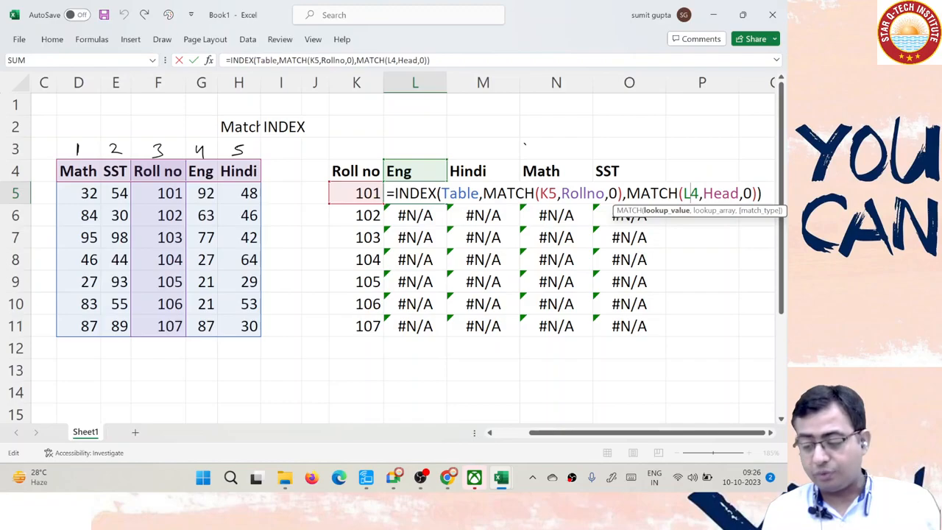
type("$")
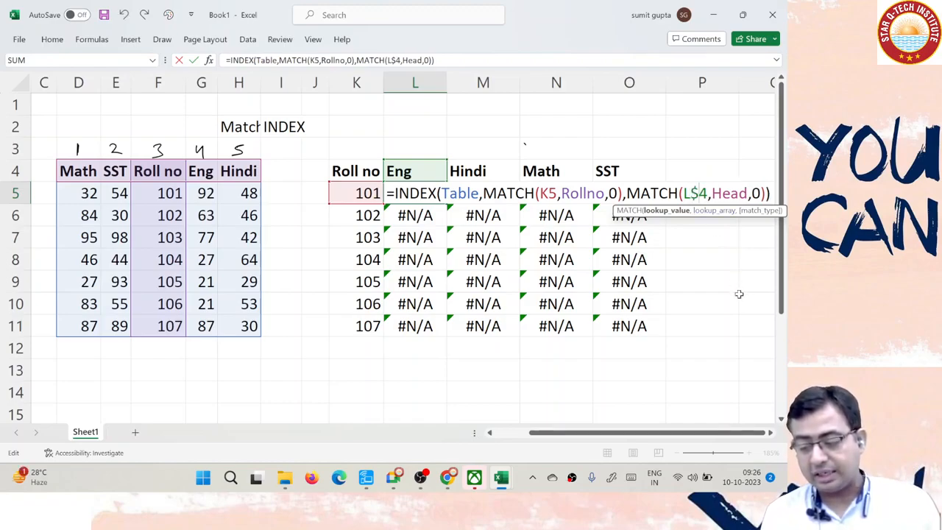
Lock the column of the roll number reference in the L5 formula as $K5 and enter the formula.
key("Left")
key("Left")
key("Left")
key("Left")
key("Left")
key("Left")
key("Left")
key("Left")
key("Left")
key("Left")
key("Left")
key("Left")
key("Left")
key("Left")
key("Left")
key("Left")
key("Left")
key("Left")
key("Left")
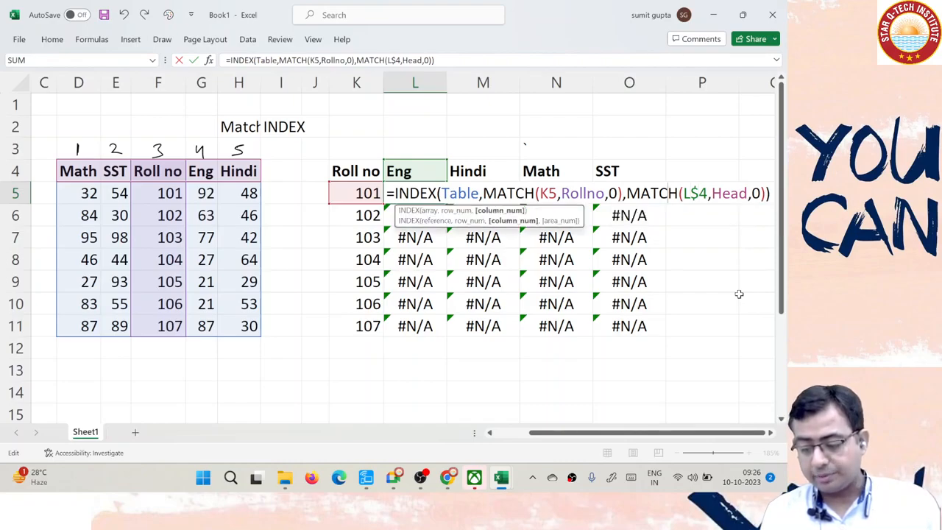
key("shift+Left")
key("shift+Left")
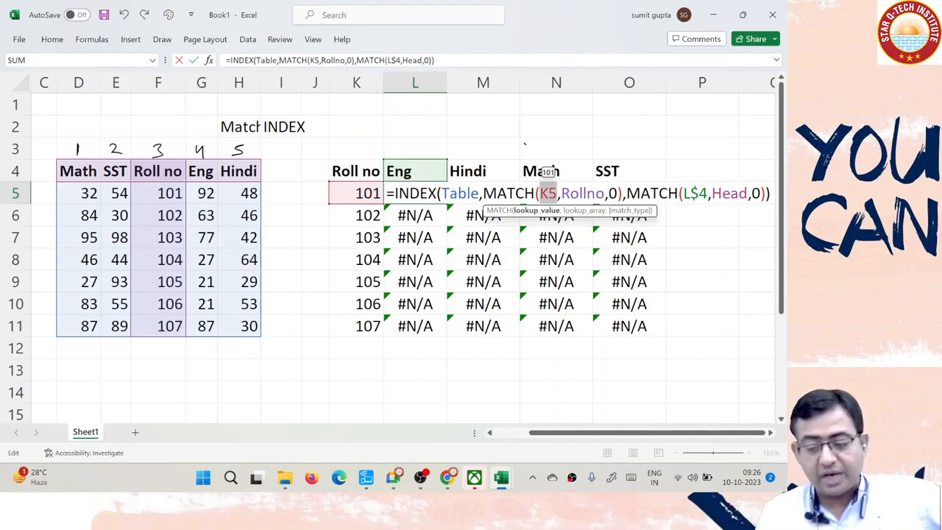
left_click(548, 194)
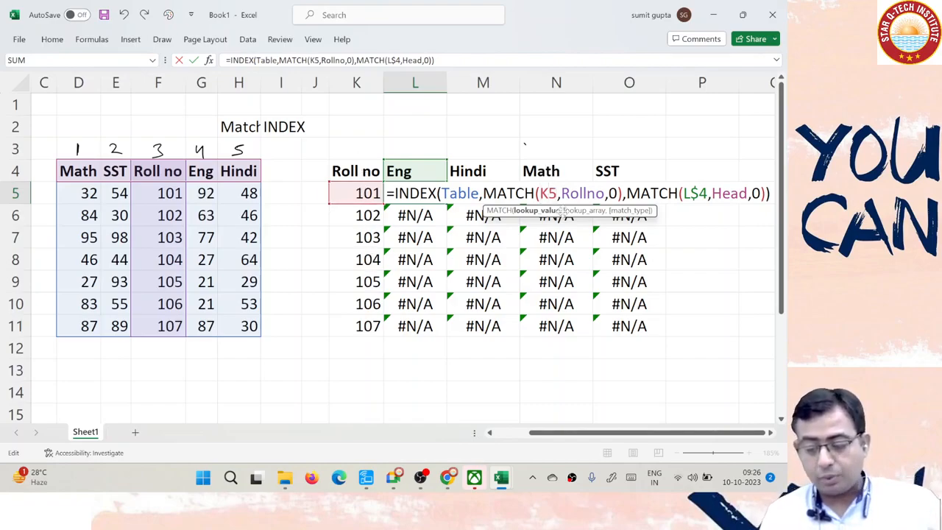
key("shift+Left")
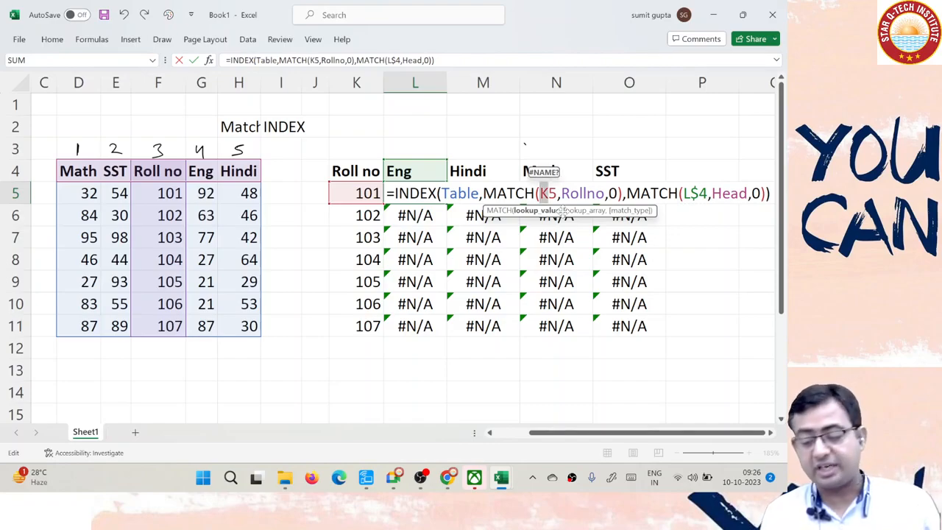
key("shift+Right")
key("shift+Right")
key("Left")
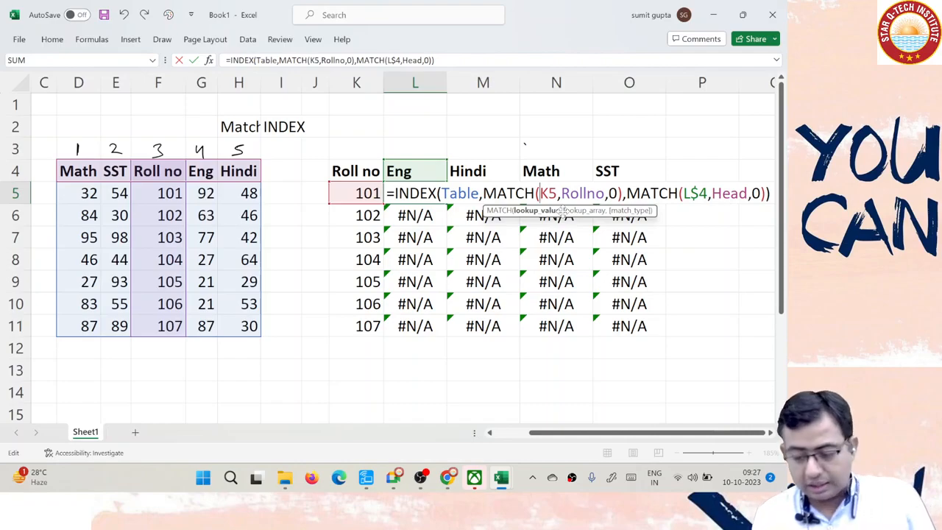
type("$")
key("Return")
key("Up")
key("F2")
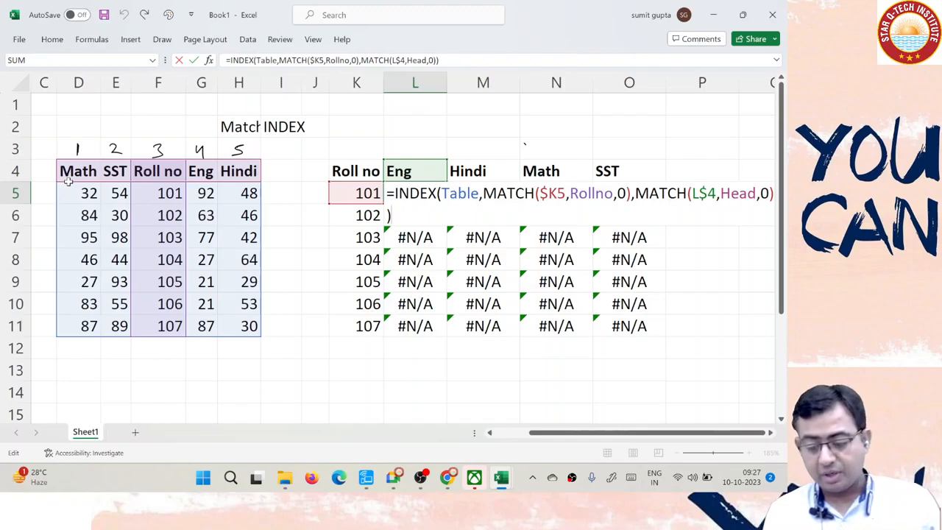
key("Return")
Refill L5:O11 across and down with the corrected L5 formula.
key("Up")
key("ctrl+shift+Right")
key("ctrl+shift+Down")
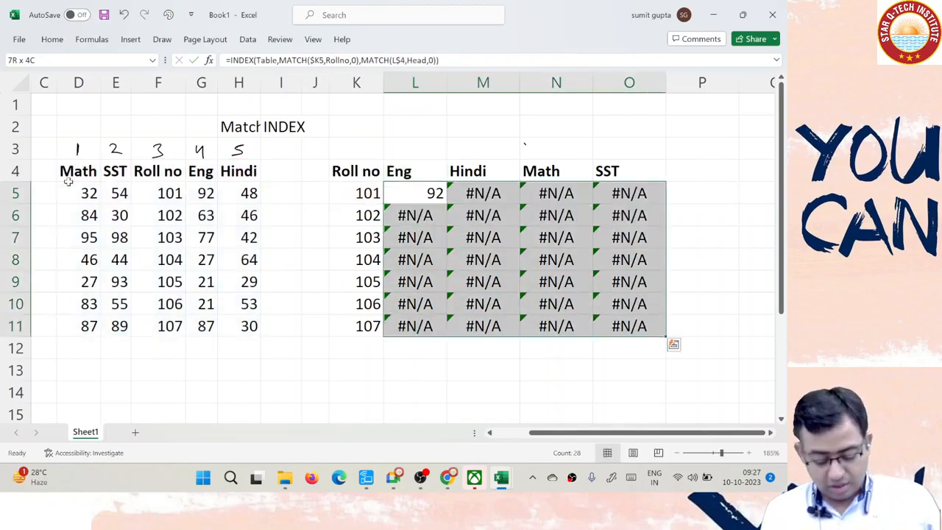
key("ctrl+r")
key("ctrl+d")
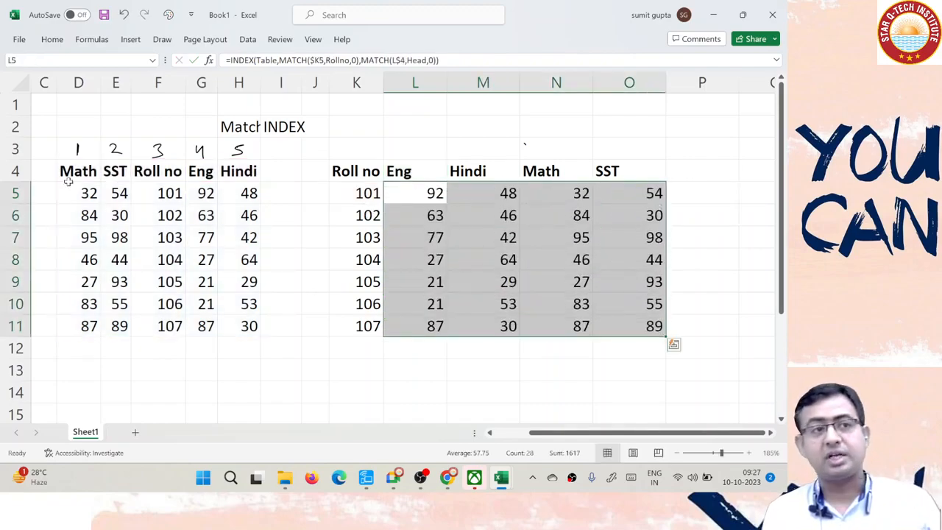
Examine the mixed references in the SST column formulas from O9 up to O6.
key("Right")
key("Right")
key("Right")
key("Down")
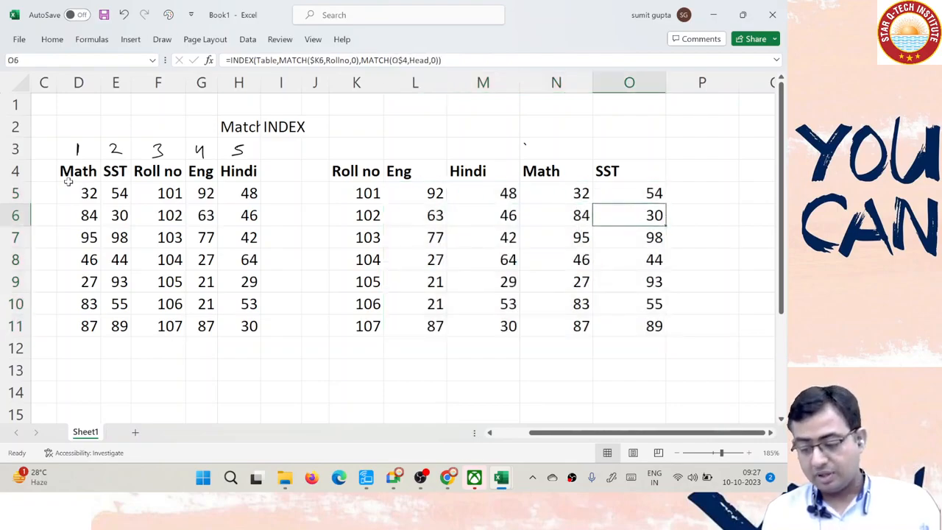
key("Down")
key("Down")
key("Down")
key("F2")
key("Escape")
key("Up")
key("F2")
key("Escape")
key("Up")
key("F2")
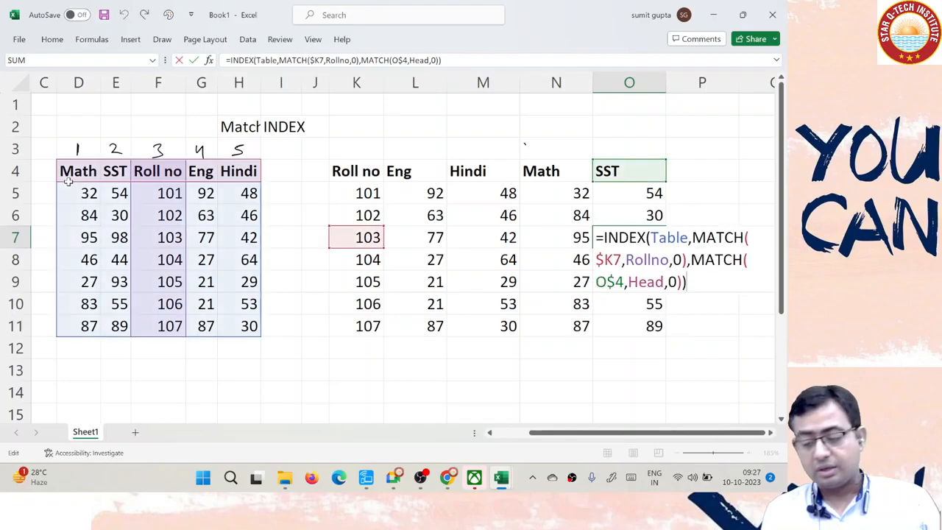
key("Escape")
key("Up")
key("F2")
key("Escape")
Insert a blank column at column J, between the source table and the lookup table.
key("Left")
key("Left")
key("Left")
key("Left")
key("Left")
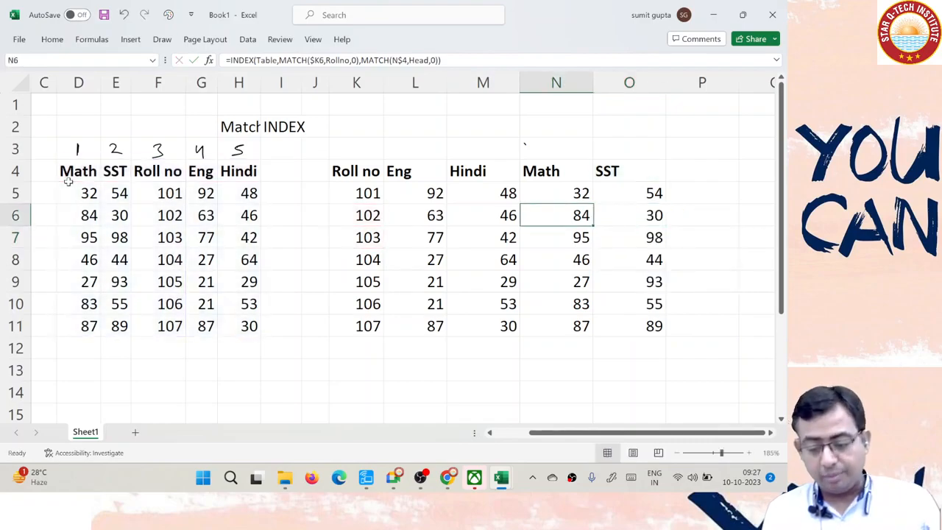
key("ctrl+space")
key("ctrl+shift+plus")
Add the header a/c in I4, beside the source table's Hindi header.
key("Up")
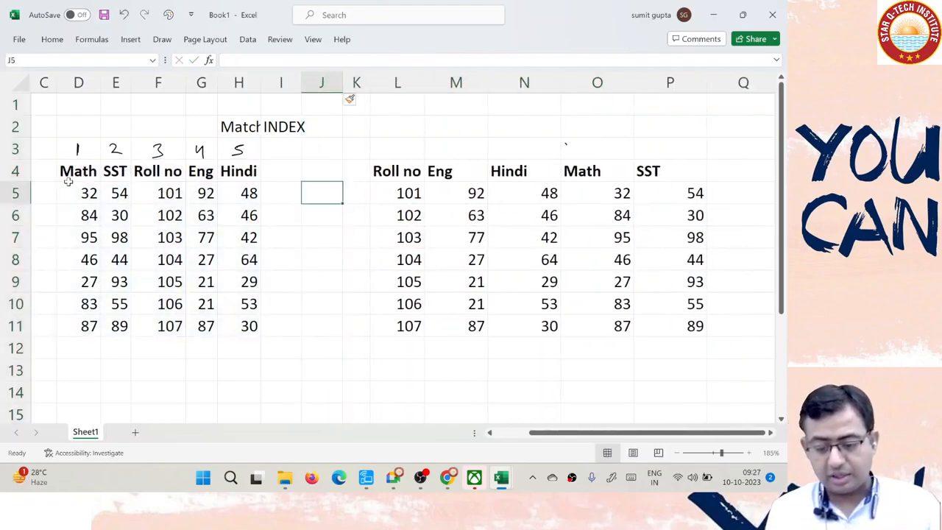
key("Left")
key("Up")
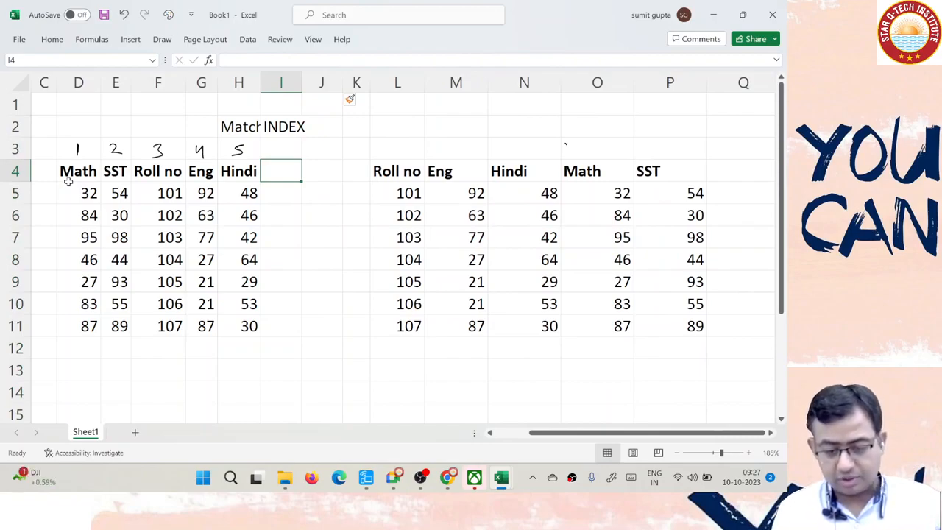
type("a/c")
key("Return")
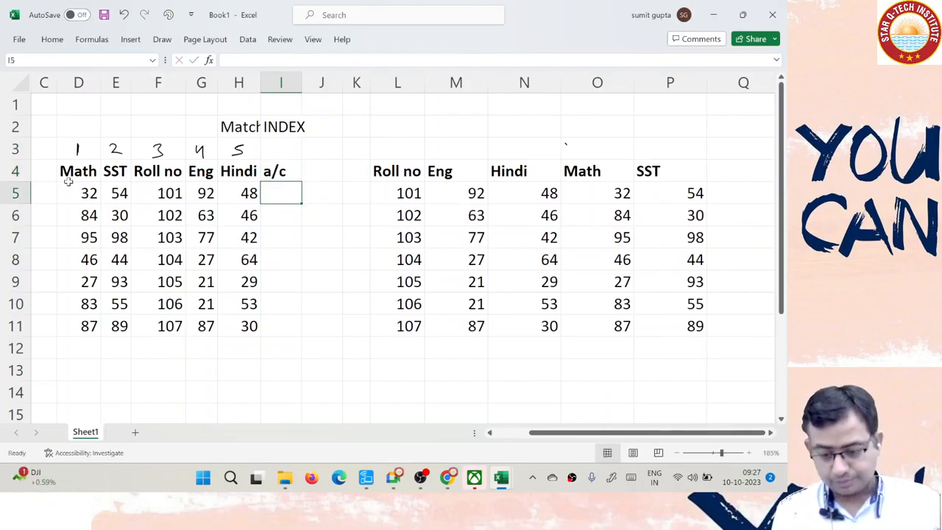
Copy the Hindi marks in H5:H11 into the a/c column, I5:I11.
key("Left")
key("ctrl+shift+Down")
key("ctrl+c")
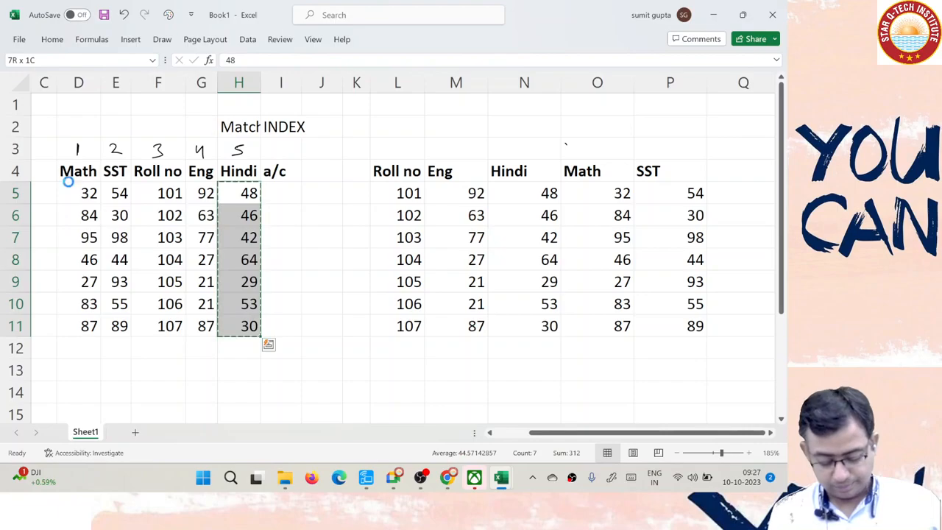
key("Right")
key("ctrl+v")
Clear all lookup formulas from M5:P11.
key("Up")
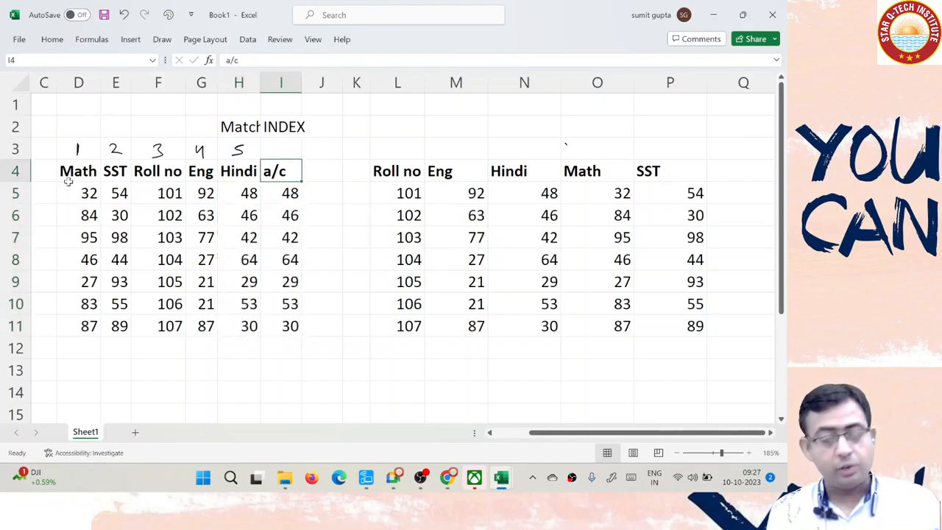
key("Right")
key("Right")
key("Right")
key("Down")
key("Right")
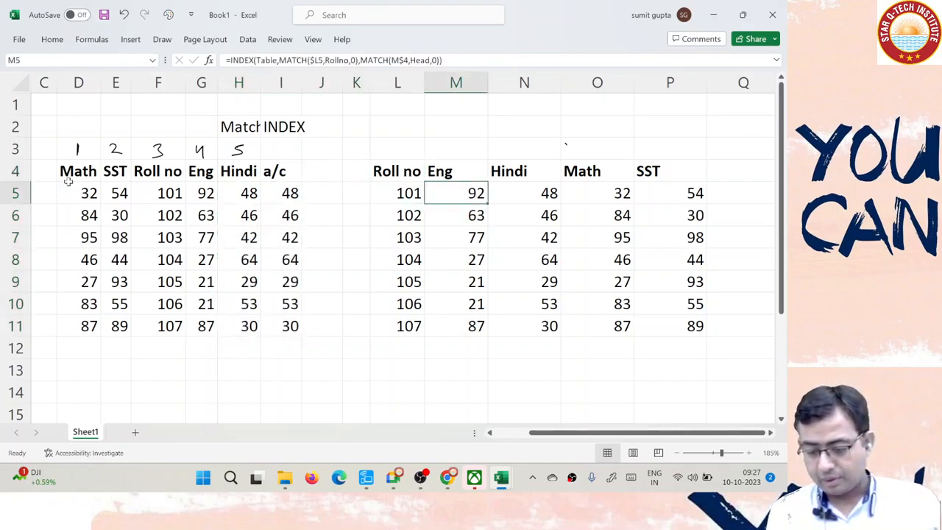
key("ctrl+shift+Right")
key("ctrl+shift+Down")
key("Delete")
key("Down")
key("Up")
Begin an INDEX formula in M5 with the extended source table D4:I11 as its array.
type("=ind")
key("Tab")
key("Left")
key("Left")
key("Left")
key("Left")
key("Left")
key("Left")
key("Left")
key("Left")
key("Left")
key("Up")
key("ctrl+shift+Right")
key("ctrl+shift+Down")
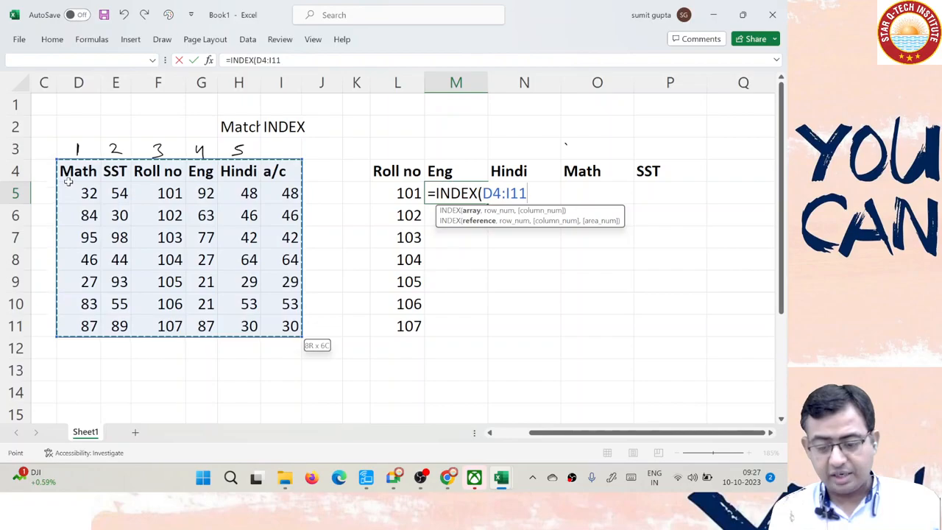
type(",")
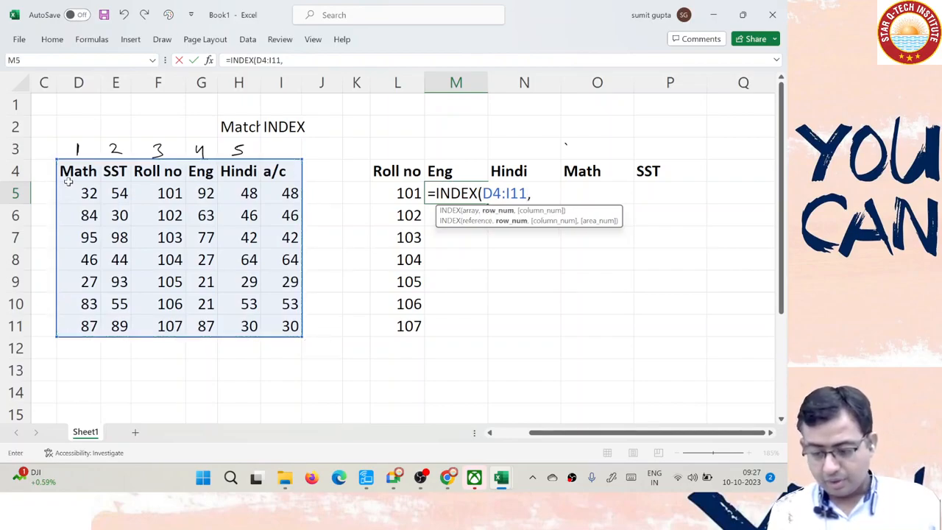
type("ma")
key("Tab")
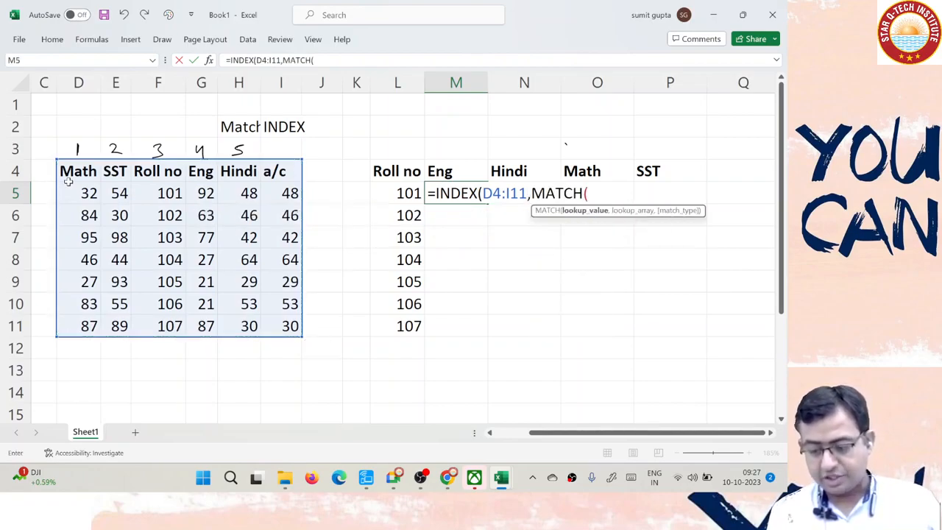
key("Left")
type(",")
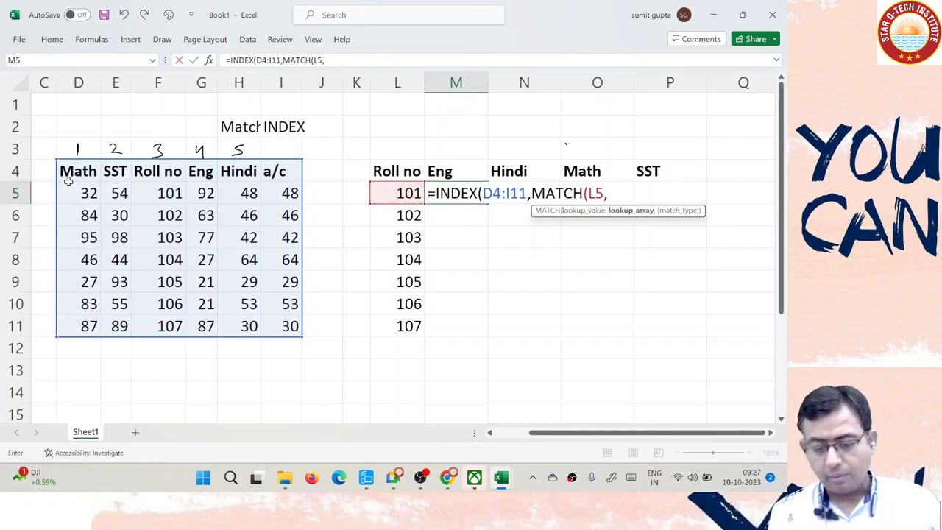
key("Left")
key("Left")
key("Left")
key("Left")
key("Left")
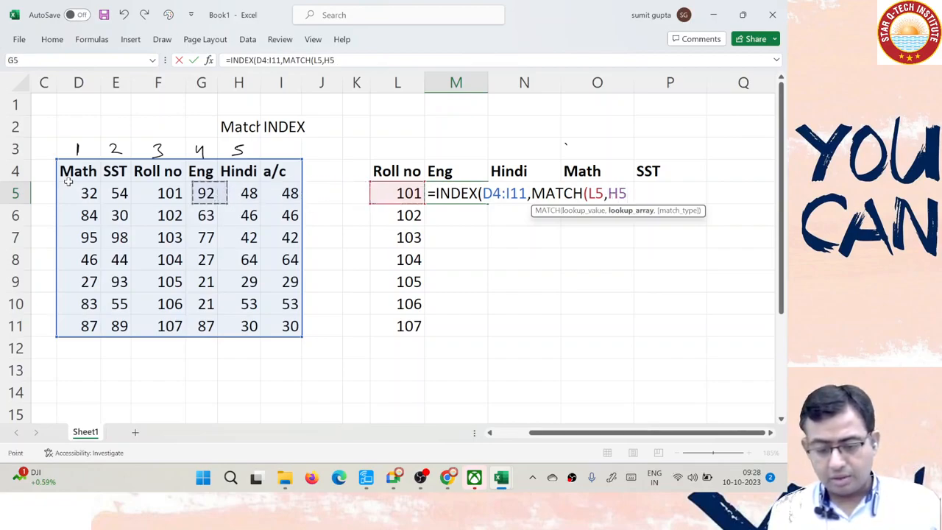
key("Left")
key("Left")
key("Up")
key("shift+Down")
key("shift+Down")
key("shift+Down")
key("shift+Down")
key("shift+Down")
key("shift+Down")
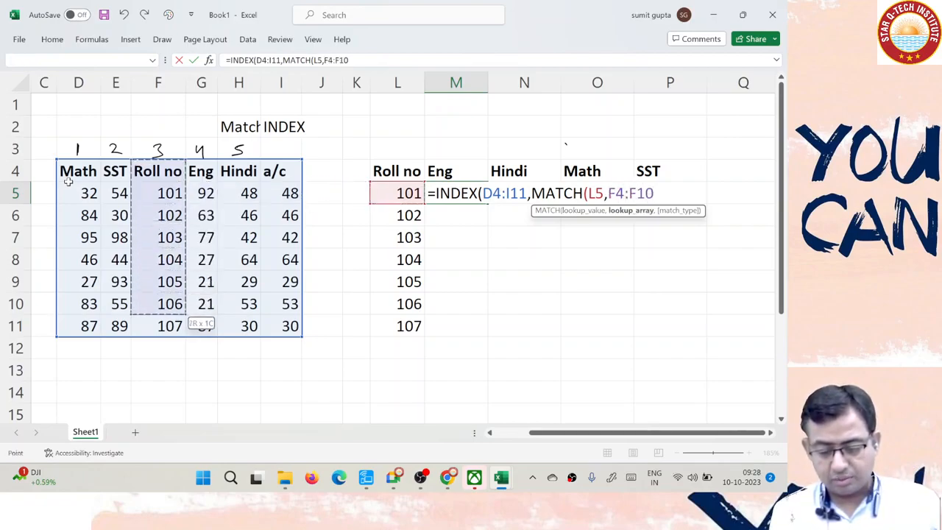
key("Escape")
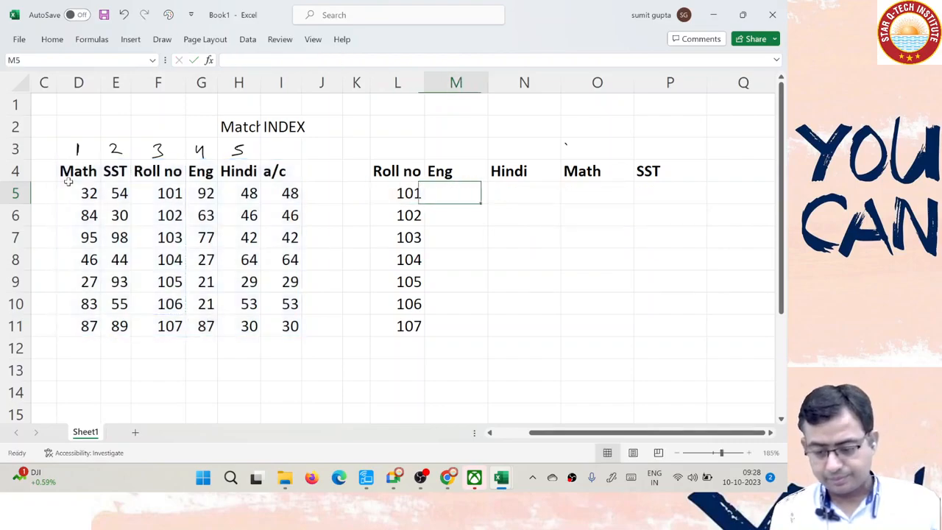
Enter roll number 108 in F12, below the source table's last roll number.
key("Left")
key("Left")
key("Left")
key("Left")
key("Left")
key("Left")
key("Down")
key("Down")
key("Down")
key("Down")
key("Down")
key("Down")
key("Down")
key("Left")
key("Left")
key("Right")
type("108")
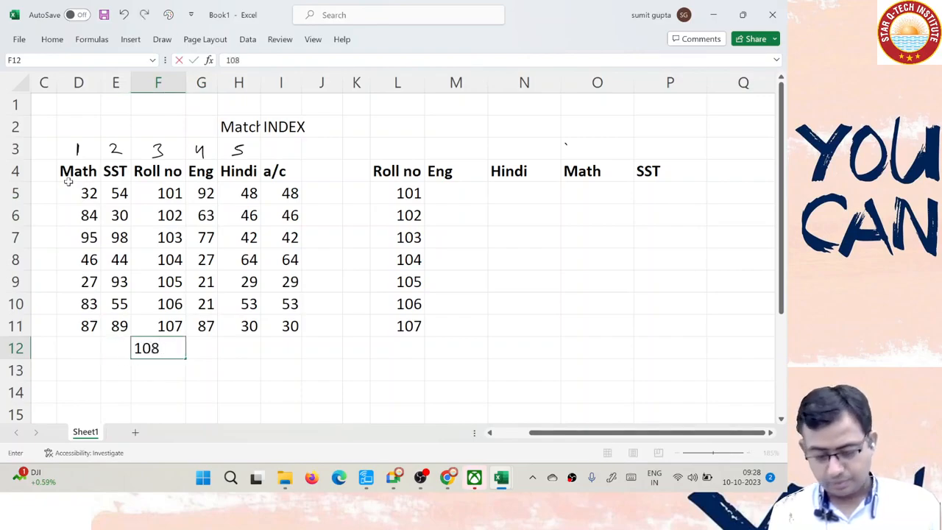
Fill the Math and SST marks from D11:E11 down into row 12.
key("Left")
key("Left")
key("Up")
key("shift+Right")
key("shift+Down")
key("ctrl+d")
key("ctrl+f")
key("Escape")
Fill the Eng, Hindi and a/c marks from G11:I11 down into row 12.
key("Right")
key("Right")
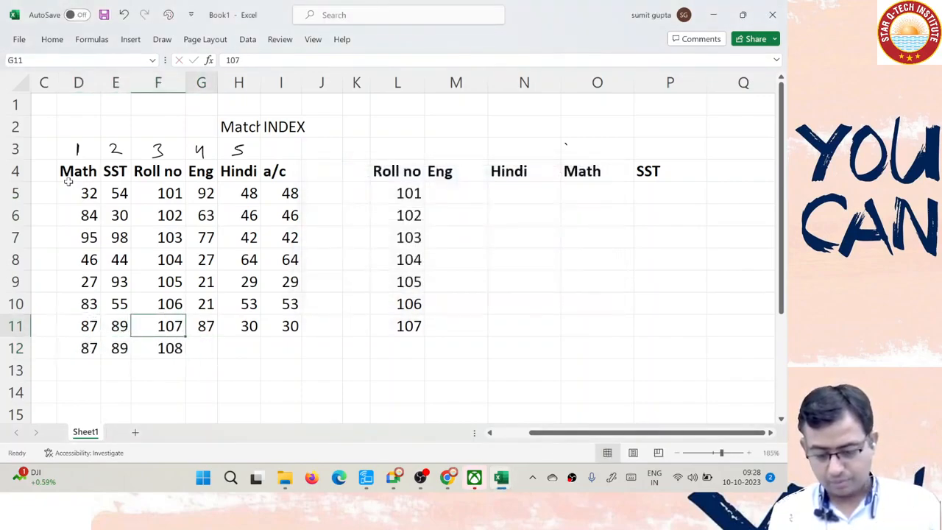
key("Right")
key("Right")
key("Left")
key("shift+Right")
key("shift+Right")
key("shift+Down")
key("ctrl+d")
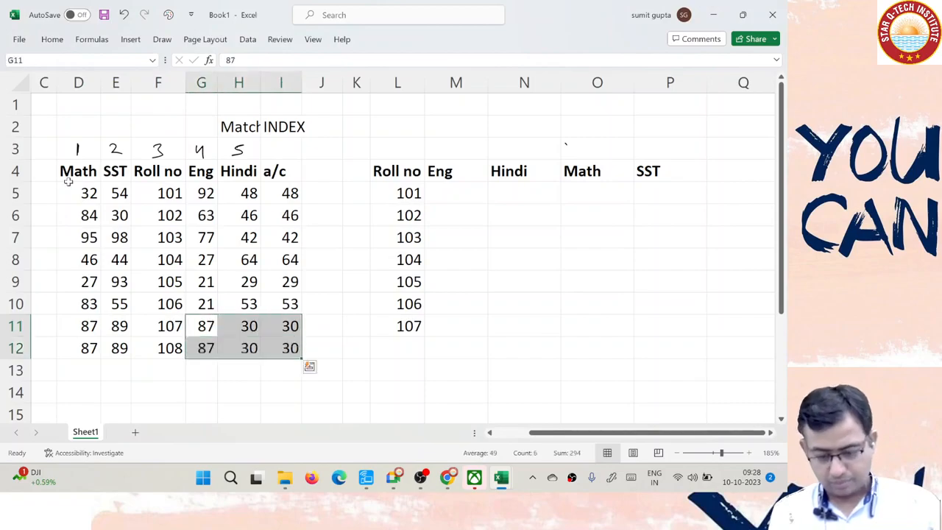
Begin an INDEX formula in M5 with the enlarged source table D4:I12 as its array.
key("Right")
key("Right")
key("Right")
key("Right")
key("Right")
key("Right")
key("Up")
key("Up")
key("Up")
key("Up")
key("Up")
key("Up")
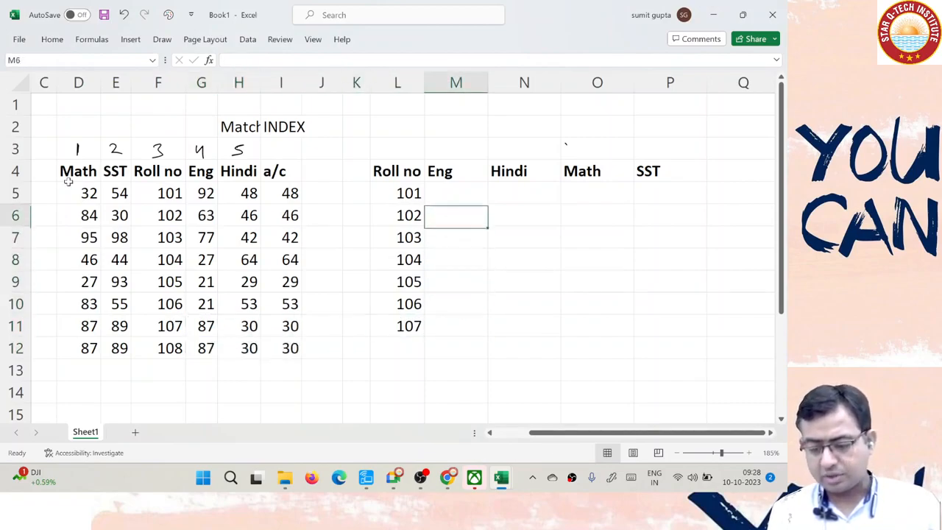
type("=in")
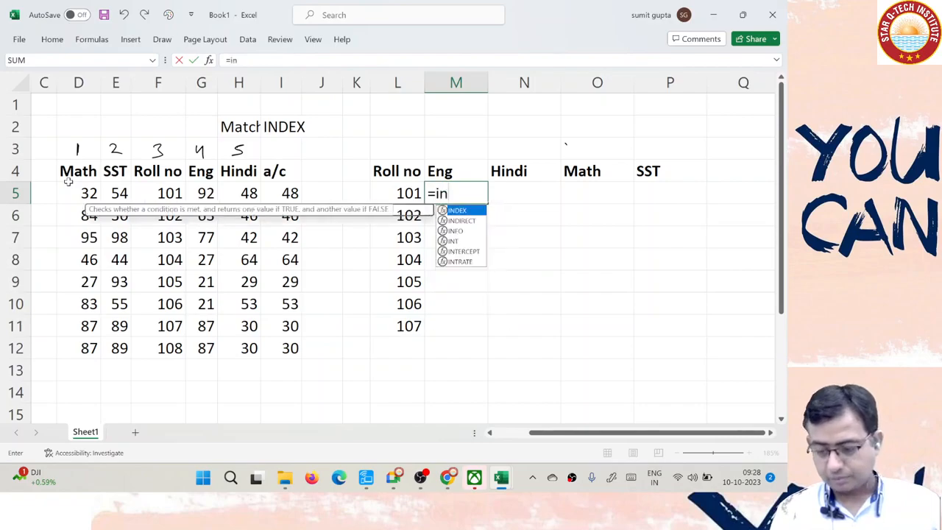
key("Tab")
key("Left")
key("Left")
key("Left")
key("Left")
key("Left")
key("Left")
key("Left")
key("Left")
key("Left")
key("Up")
key("shift+Right")
key("shift+Right")
key("shift+Right")
key("shift+Right")
key("shift+Right")
key("shift+Down")
key("shift+Down")
key("shift+Down")
key("shift+Down")
key("shift+Down")
key("shift+Down")
key("shift+Down")
key("shift+Down")
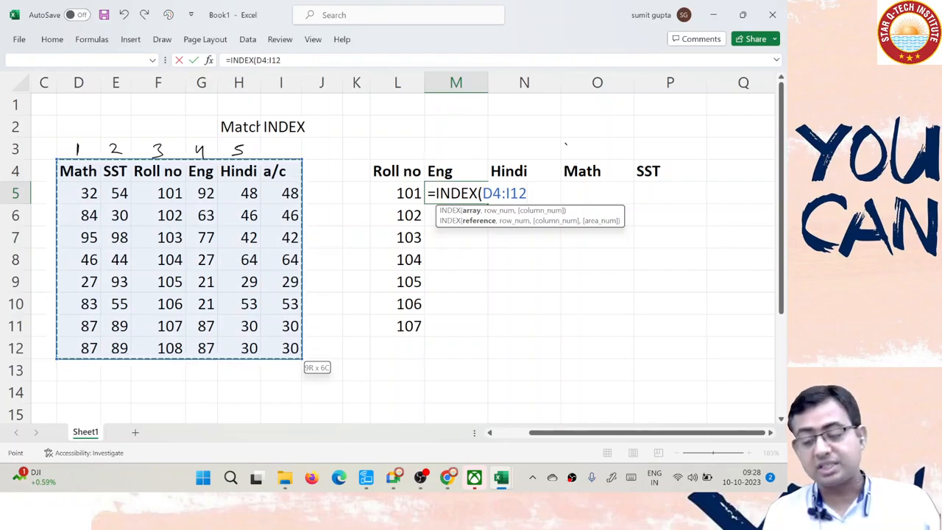
Nest a MATCH as the row number, looking up L5 in F4:F12 with exact match type 0.
type(",mat")
key("Tab")
key("Left")
type(",")
key("Left")
key("Left")
key("Left")
key("Left")
key("Left")
key("Left")
key("Left")
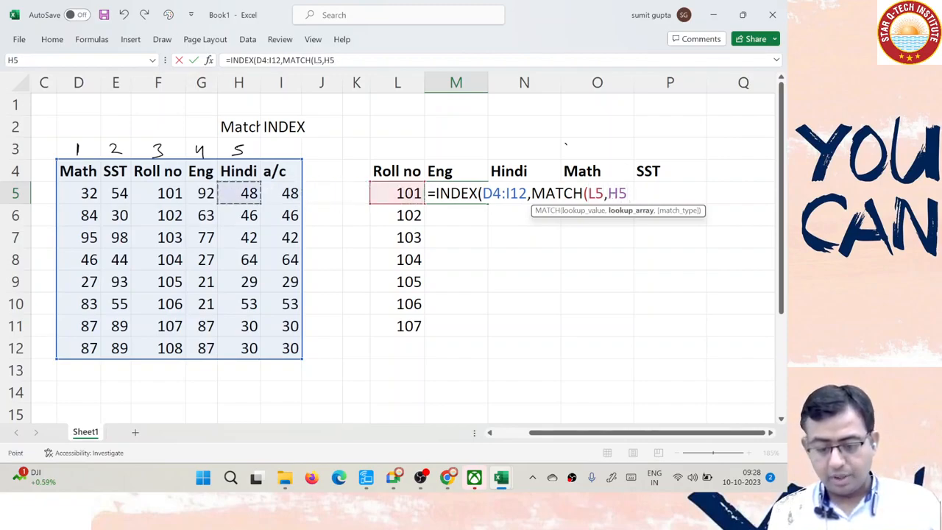
key("Up")
key("ctrl+shift+Down")
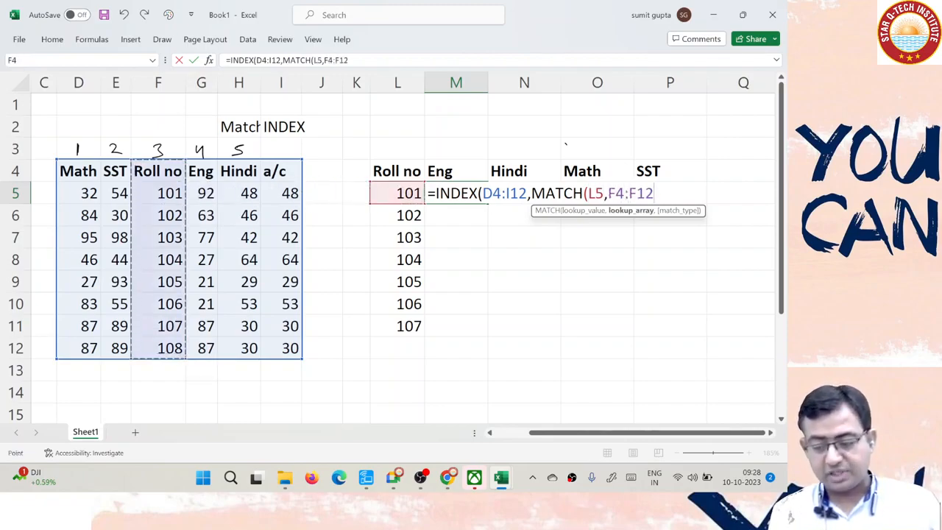
type(",")
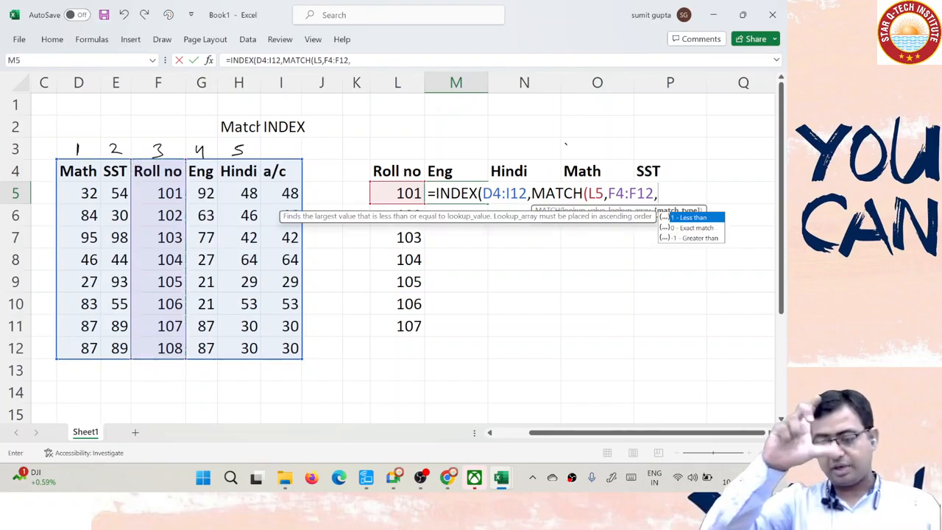
type("0")
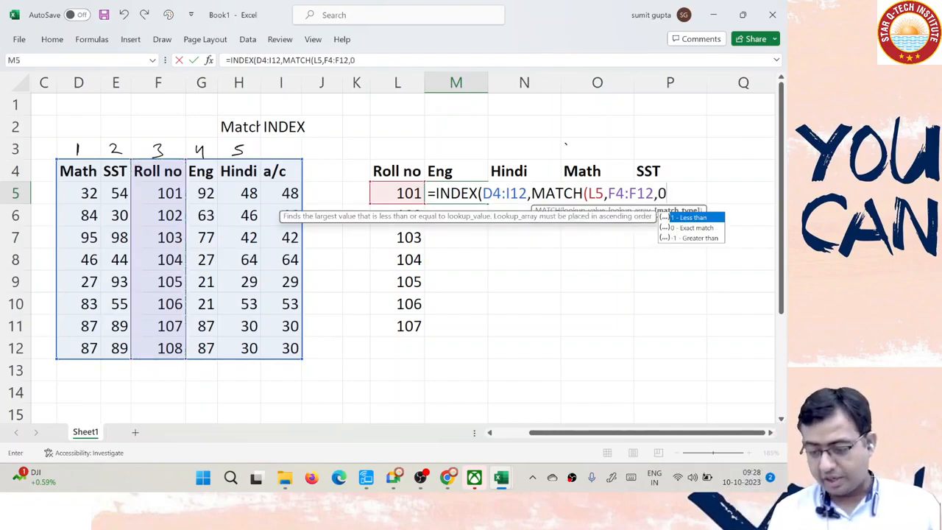
Add MATCH(M4,D4:I4,0) as the column number and enter the completed INDEX formula in M5.
type("),mat")
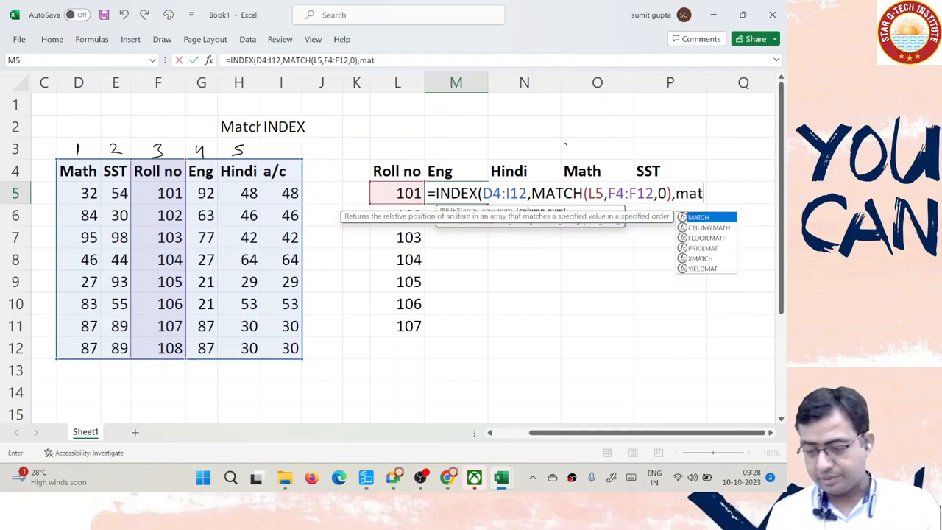
key("Tab")
key("Up")
type(",")
key("Left")
key("Left")
key("Left")
key("Left")
key("Left")
key("Left")
key("Left")
key("Left")
key("Up")
key("Left")
key("Left")
key("Right")
key("shift+Right")
key("shift+Right")
key("shift+Right")
key("shift+Right")
key("shift+Right")
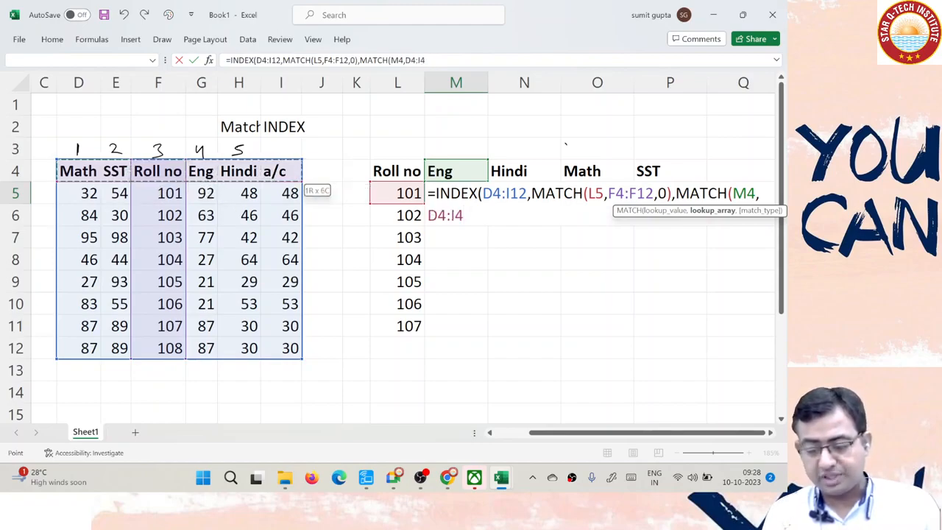
type(",0))")
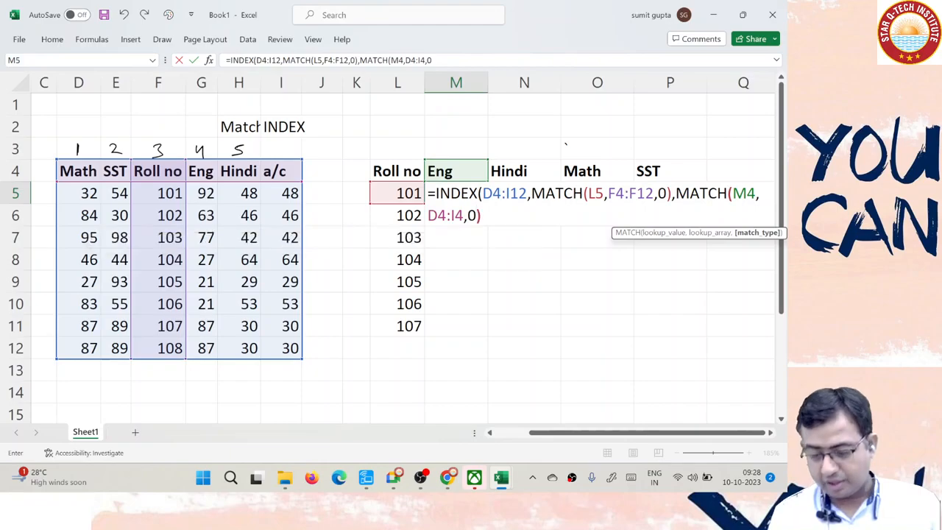
key("ctrl+Return")
Edit the M5 formula to make the INDEX array absolute, $D$4:$I$12.
key("F2")
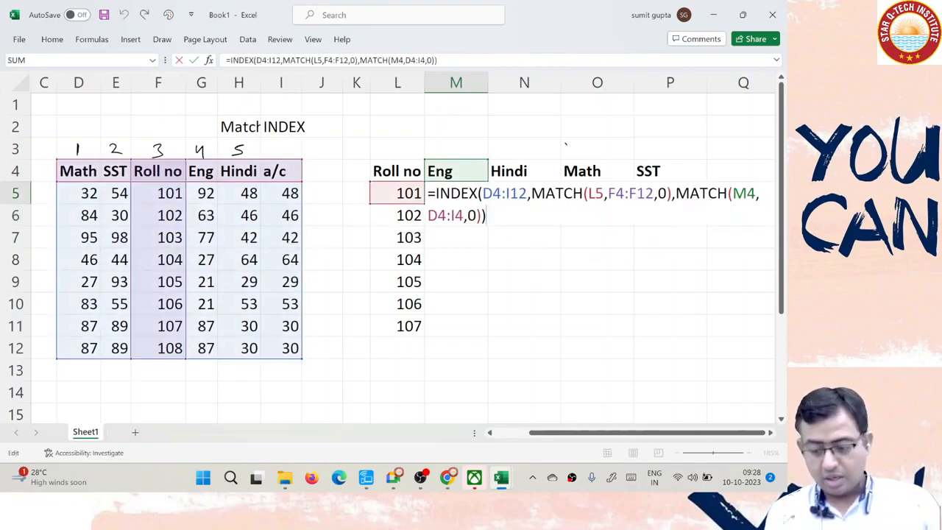
key("shift+Right")
key("shift+Right")
key("shift+Right")
key("shift+Right")
key("shift+Right")
key("shift+Right")
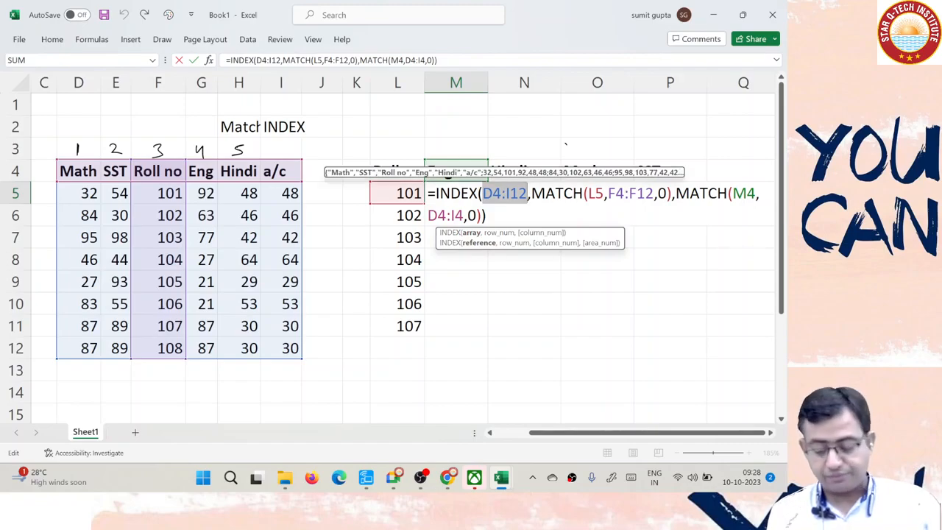
key("F4")
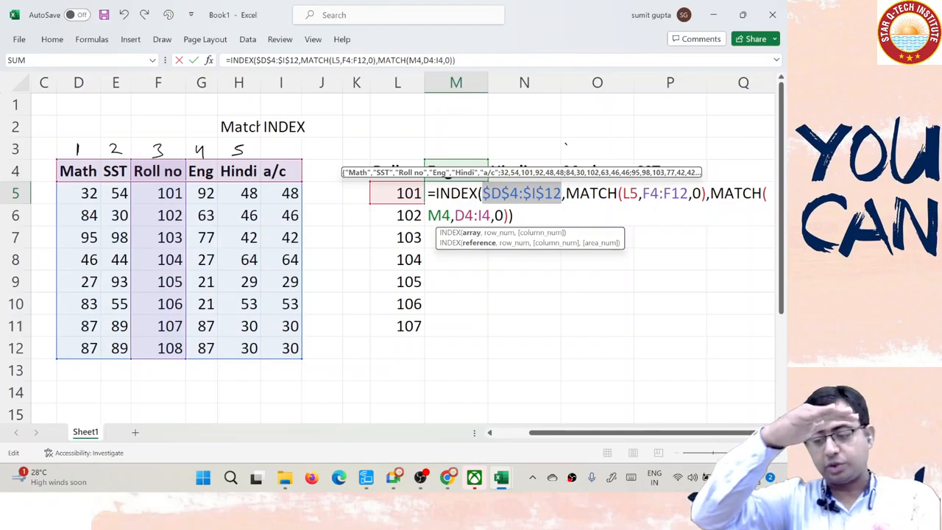
Lock the column of the row MATCH's lookup value so it reads $L5.
key("Right")
key("Right")
key("Right")
key("Right")
key("Right")
key("Right")
key("Right")
key("Right")
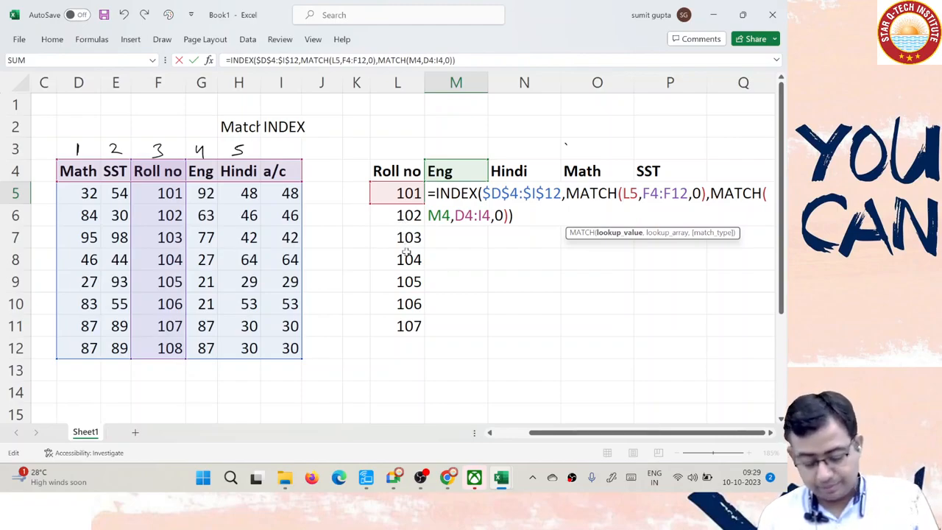
type("$")
Make the row MATCH's lookup array absolute, $F$4:$F$12.
key("Right")
key("Right")
key("Right")
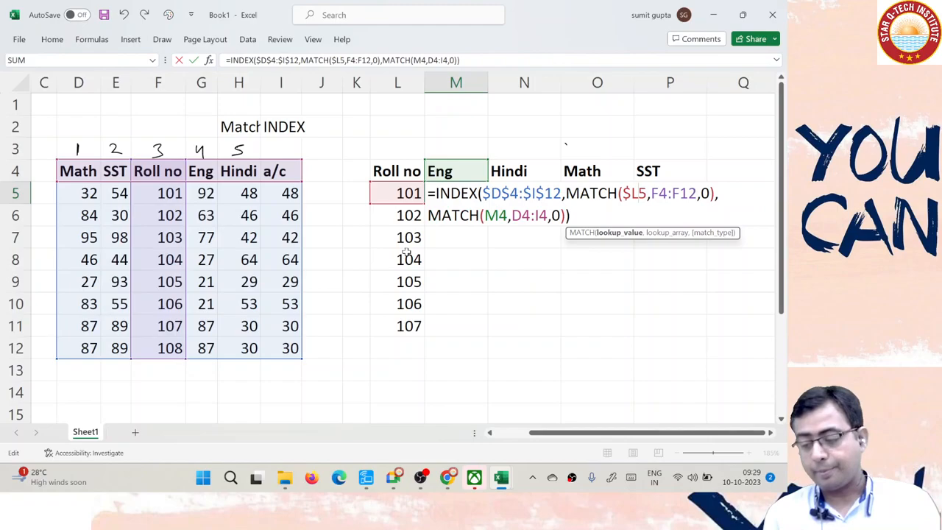
key("shift+Right")
key("shift+Right")
key("shift+Right")
key("shift+Right")
key("shift+Right")
key("shift+Right")
key("shift+Right")
key("shift+Right")
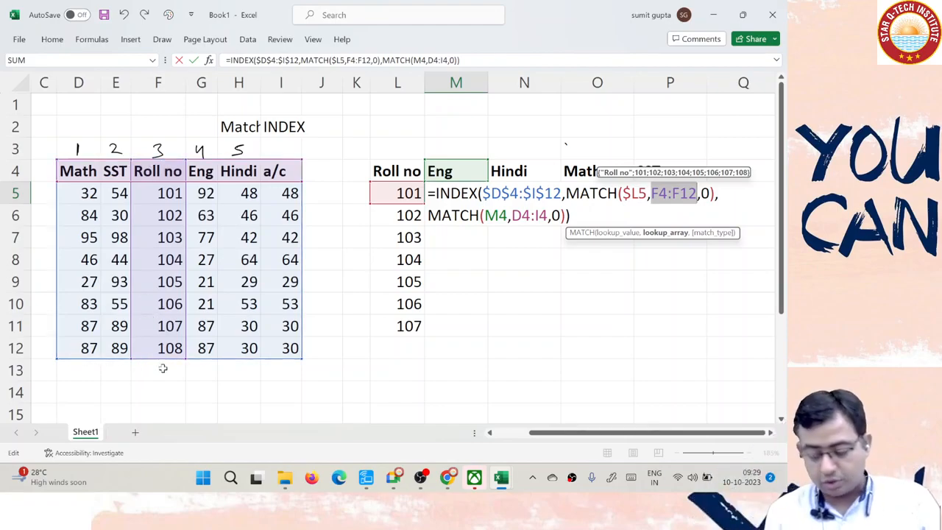
key("F4")
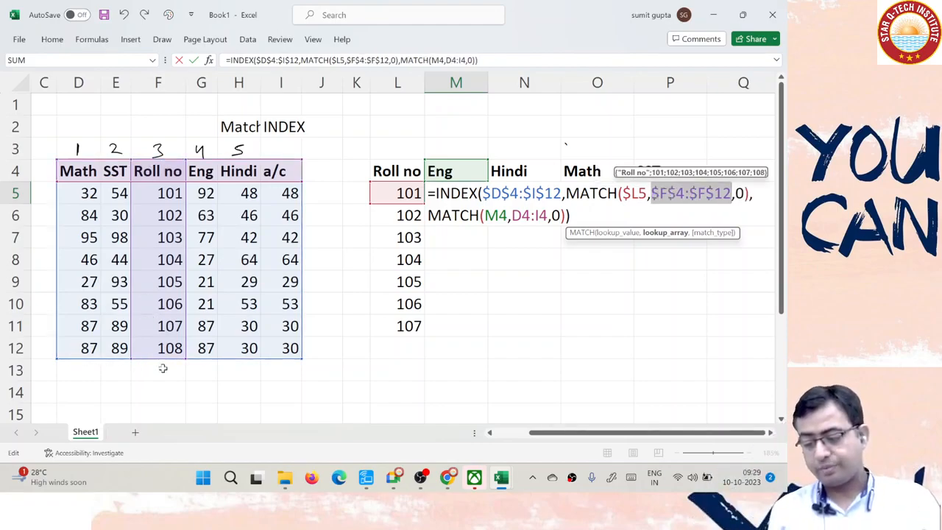
Lock the row of the column MATCH's lookup value so it reads M$4.
key("Right")
key("Right")
key("Right")
key("Right")
key("Right")
key("Right")
key("Right")
key("Right")
key("Right")
key("Right")
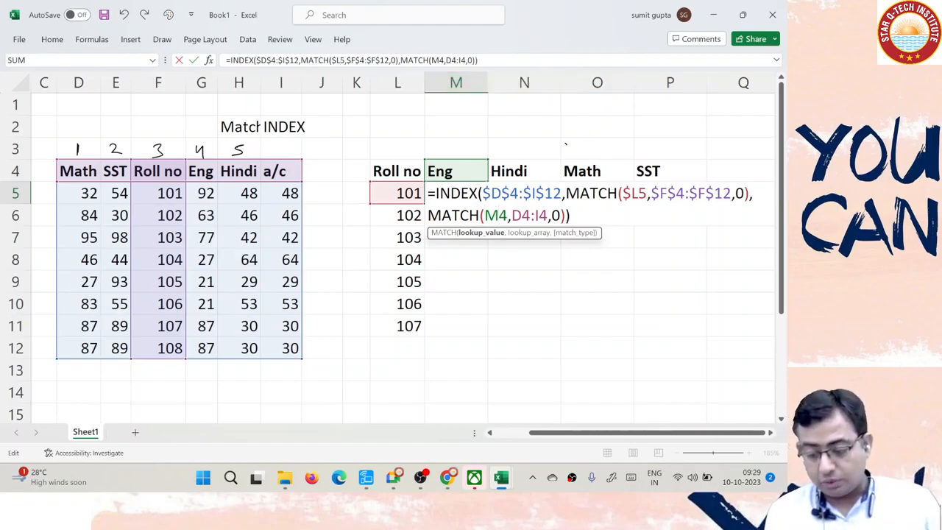
type("$")
Make the column MATCH's lookup array absolute, $D$4:$I$4, and enter the finished formula in M5.
key("Right")
key("Right")
key("shift+Right")
key("shift+Right")
key("shift+Right")
key("shift+Right")
key("shift+Right")
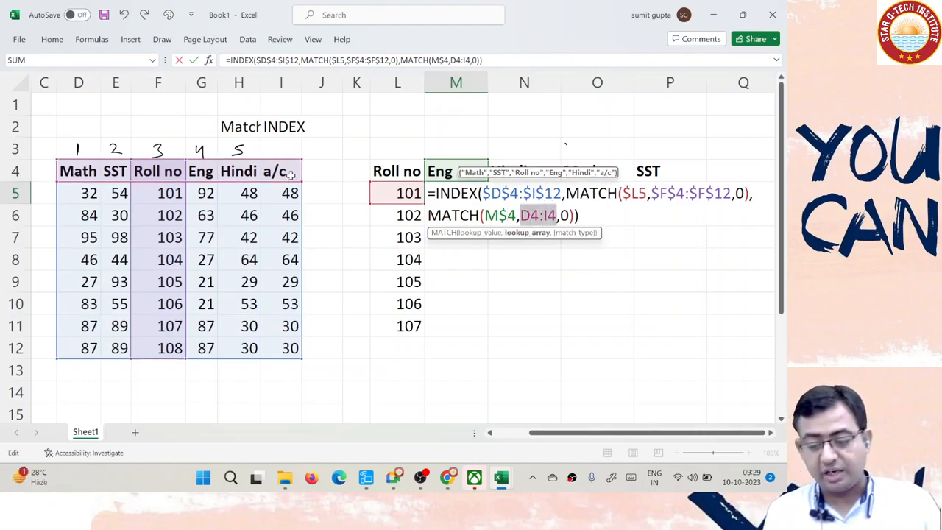
key("F4")
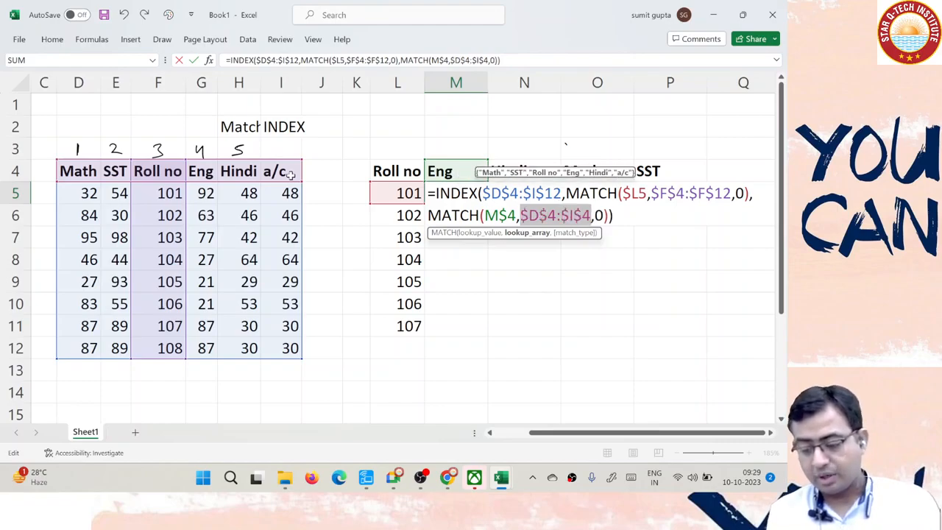
key("Return")
Copy the M5 formula across the whole results range M5:P11.
key("Up")
key("shift+Right")
key("shift+Right")
key("shift+Right")
key("shift+Down")
key("shift+Down")
key("shift+Down")
key("shift+Down")
key("shift+Down")
key("shift+Down")
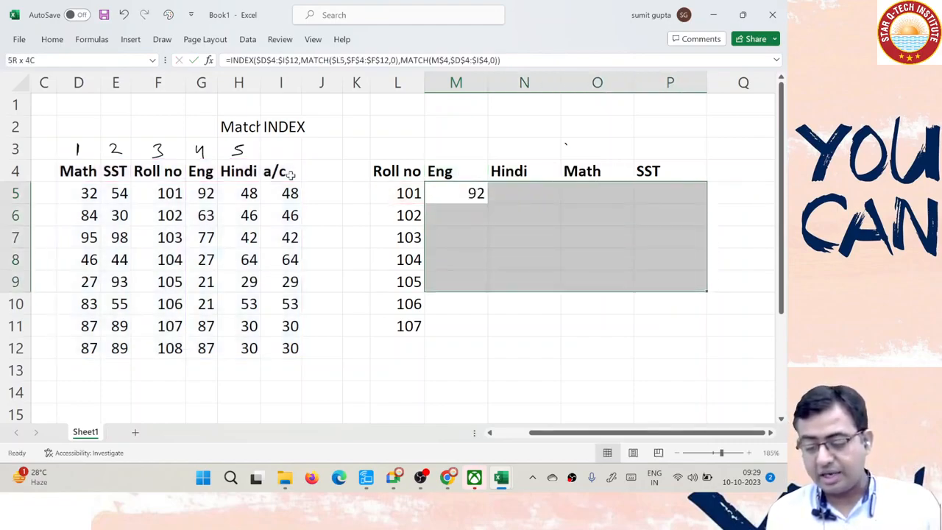
key("ctrl+v")
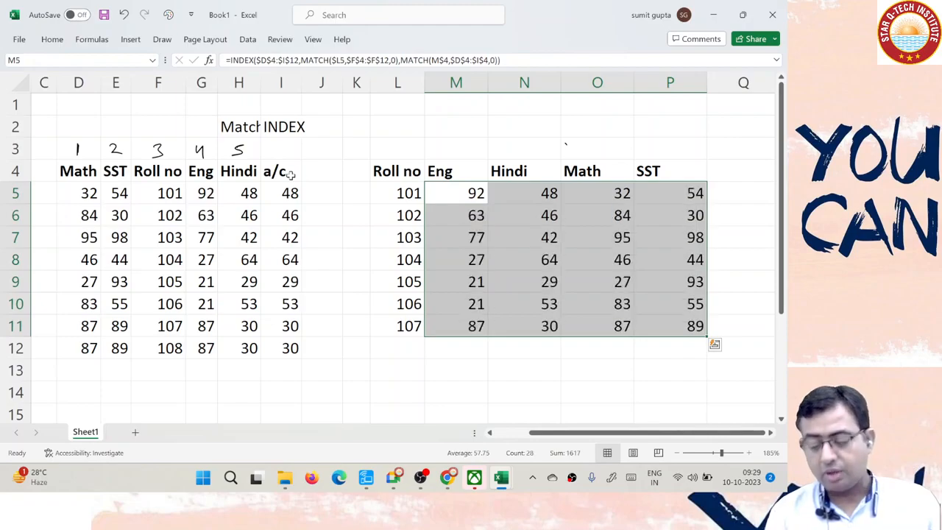
Try breaking the M5 formula onto a new line before the row MATCH.
key("Down")
key("Up")
key("F2")
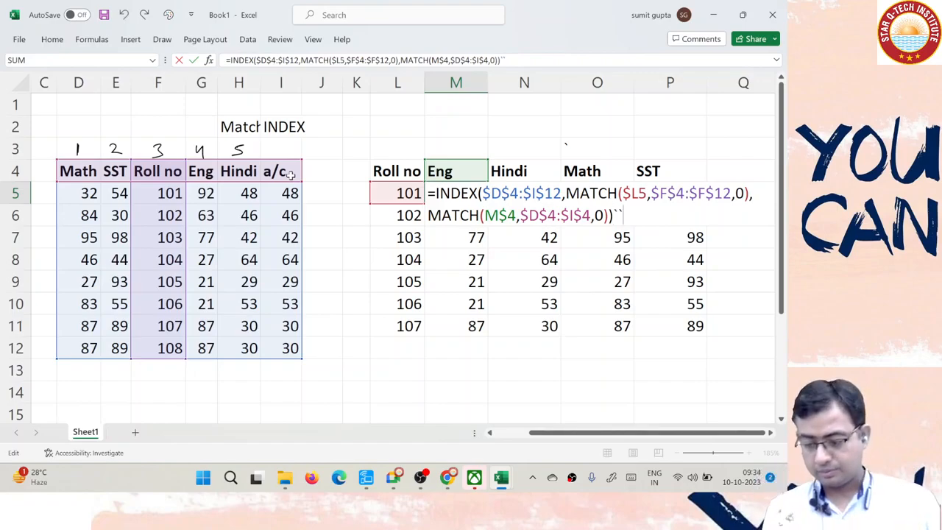
key("Left")
key("Left")
key("Left")
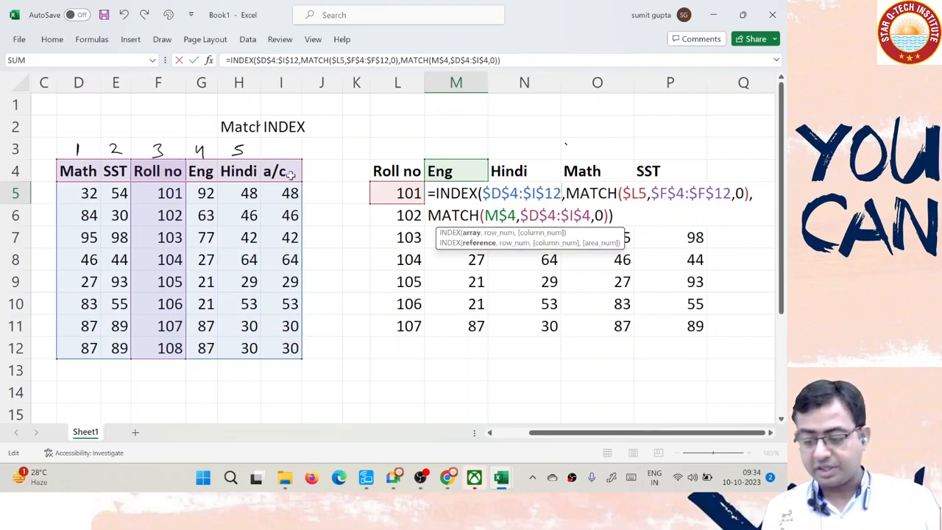
key("alt+Return")
Go through the row MATCH arguments, remove the line break before it and re-enter the M5 formula.
key("Right")
key("Right")
key("Right")
key("Right")
key("Right")
key("Right")
key("Right")
key("Right")
key("Right")
key("Right")
key("Right")
key("Right")
key("Right")
key("Right")
key("Right")
key("Right")
key("Right")
key("Left")
key("Left")
key("Left")
key("Left")
key("Left")
key("Left")
key("Left")
key("Left")
key("Left")
key("Left")
key("Left")
key("Left")
key("Left")
key("Left")
key("Left")
key("Left")
key("Left")
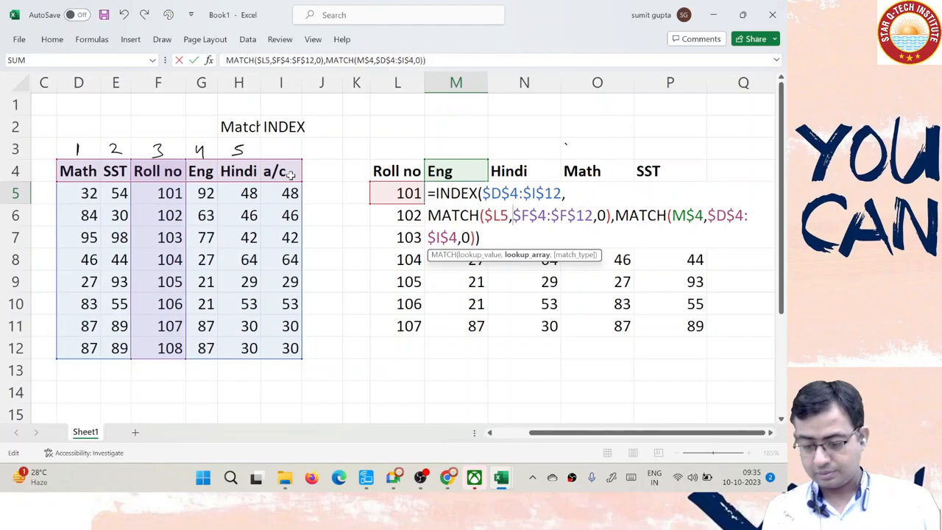
key("BackSpace")
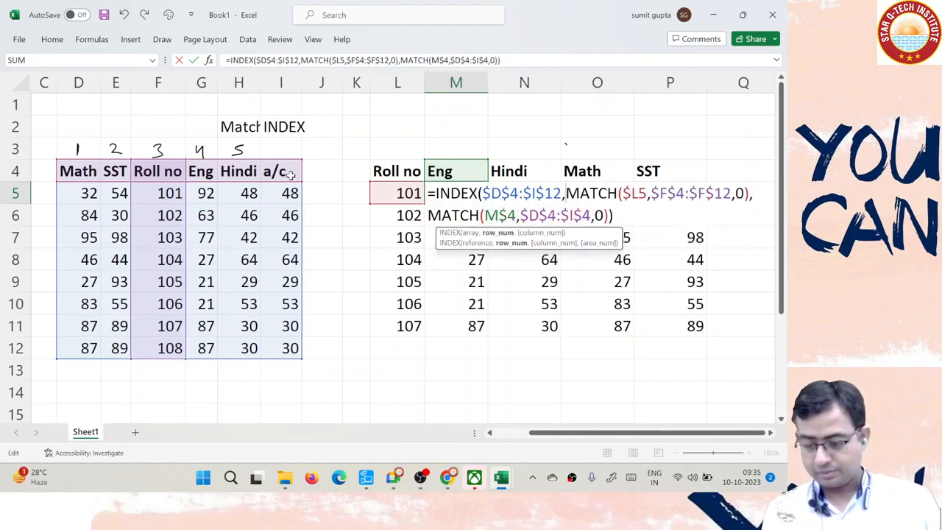
key("ctrl+Return")
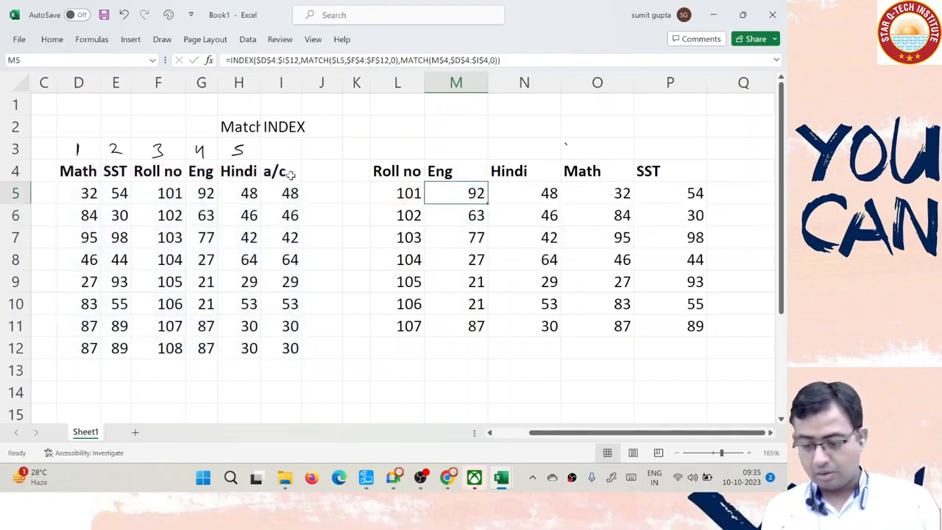
Open the M5 formula for editing to review its INDEX and MATCH references.
key("F2")
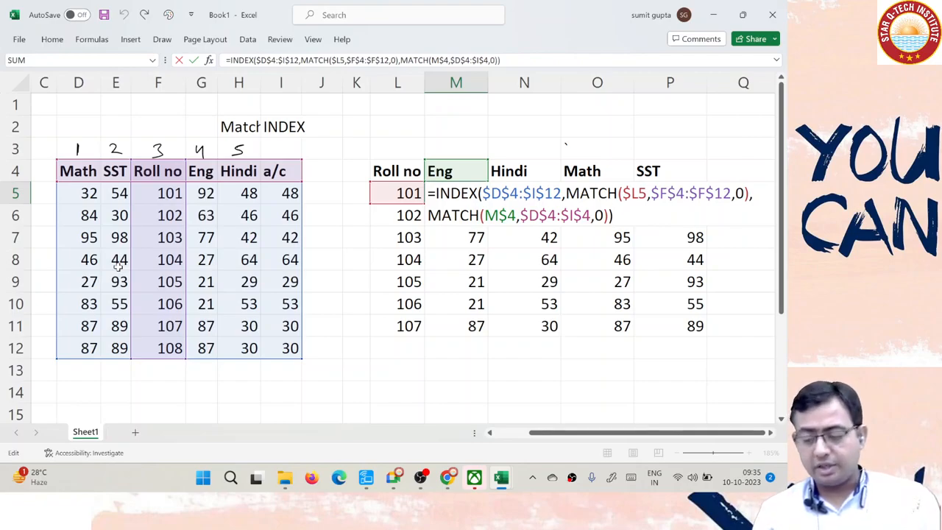
type("`")
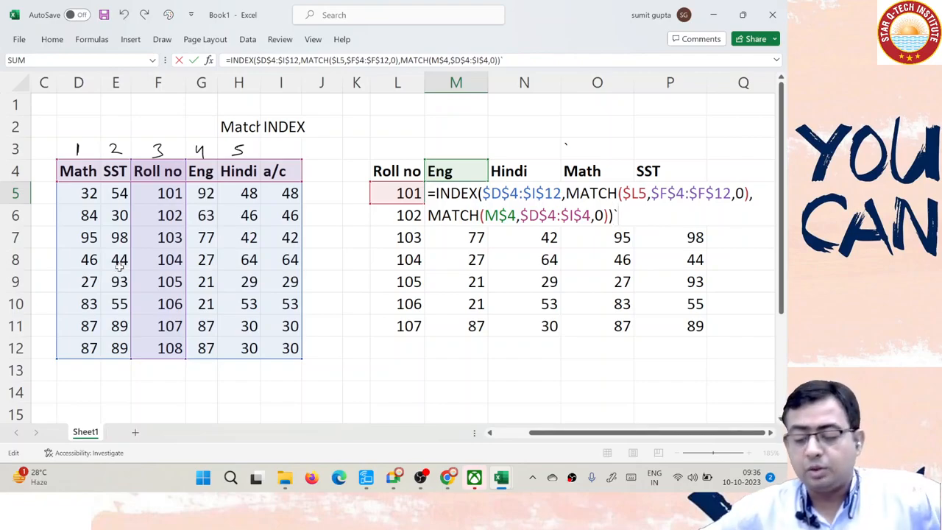